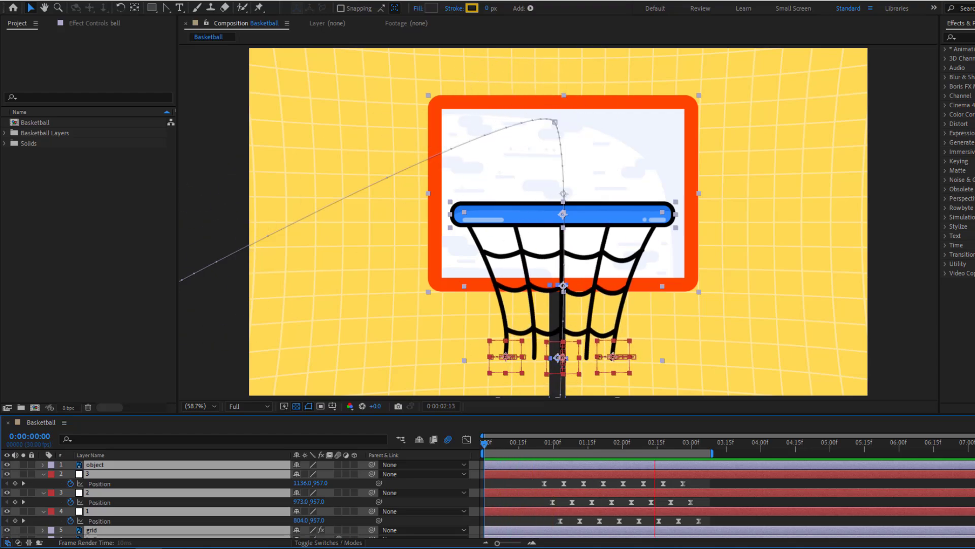
Keyframe the ball's Position with the ball starting off the left edge of the frame.
{"action": "key", "text": "grave"}
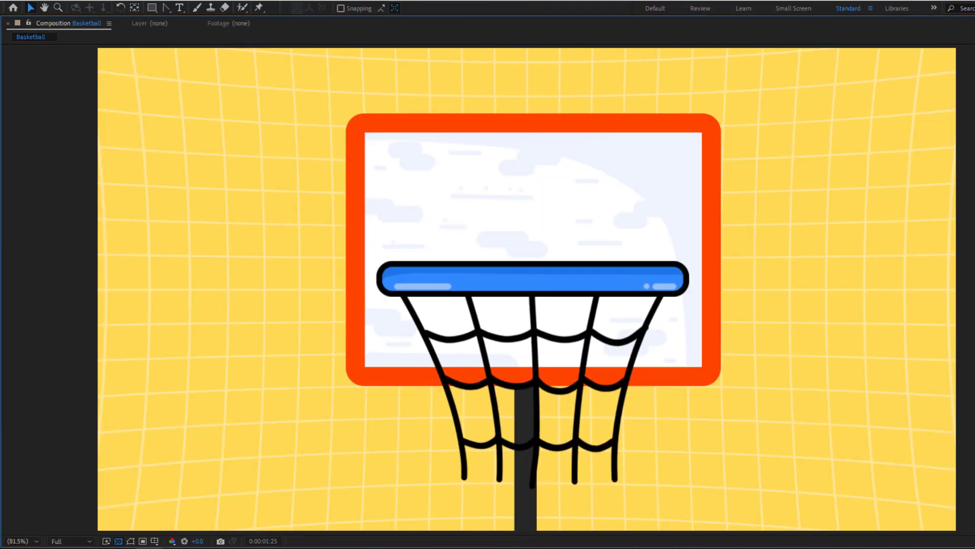
{"action": "key", "text": "grave"}
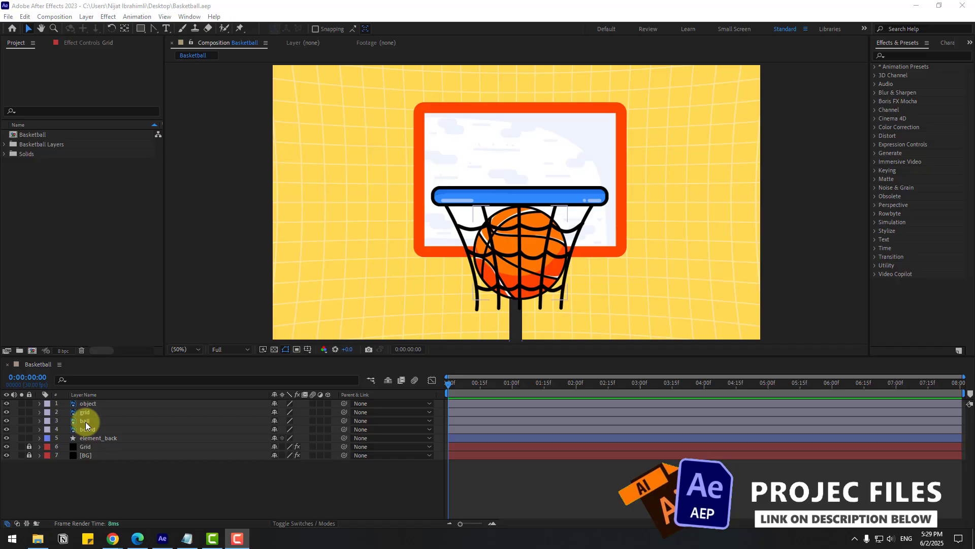
{"action": "left_click", "coordinate": [86, 423]}
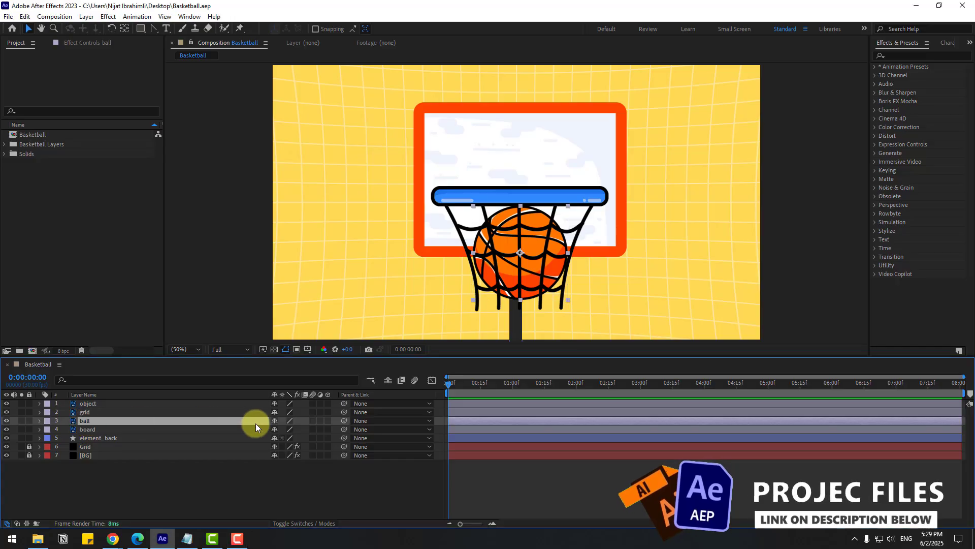
{"action": "key", "text": "p"}
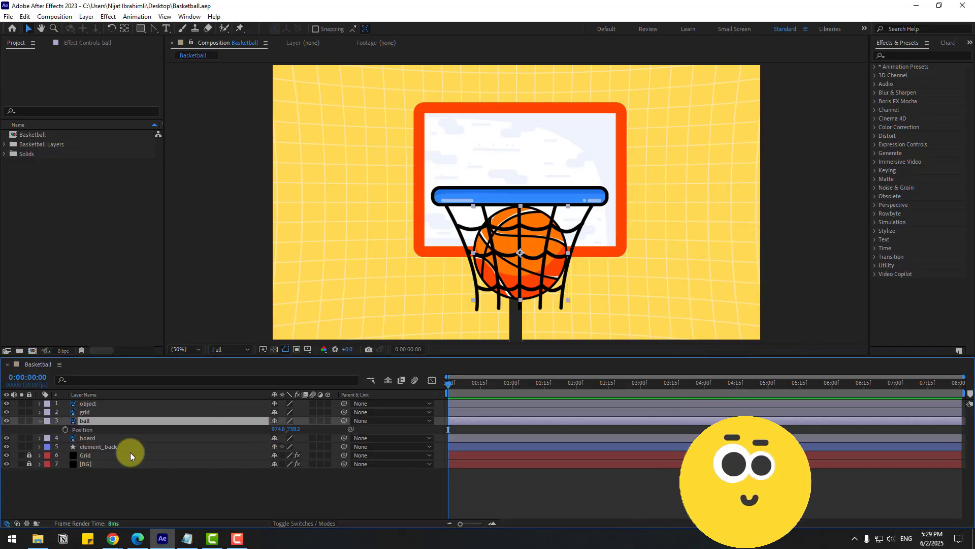
{"action": "left_click", "coordinate": [65, 429]}
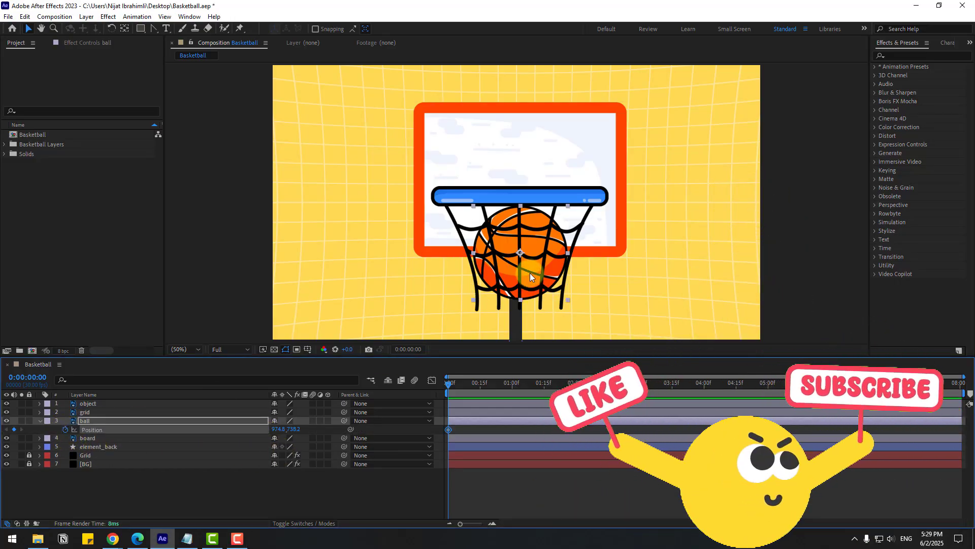
{"action": "left_click_drag", "start_coordinate": [533, 293], "coordinate": [220, 274]}
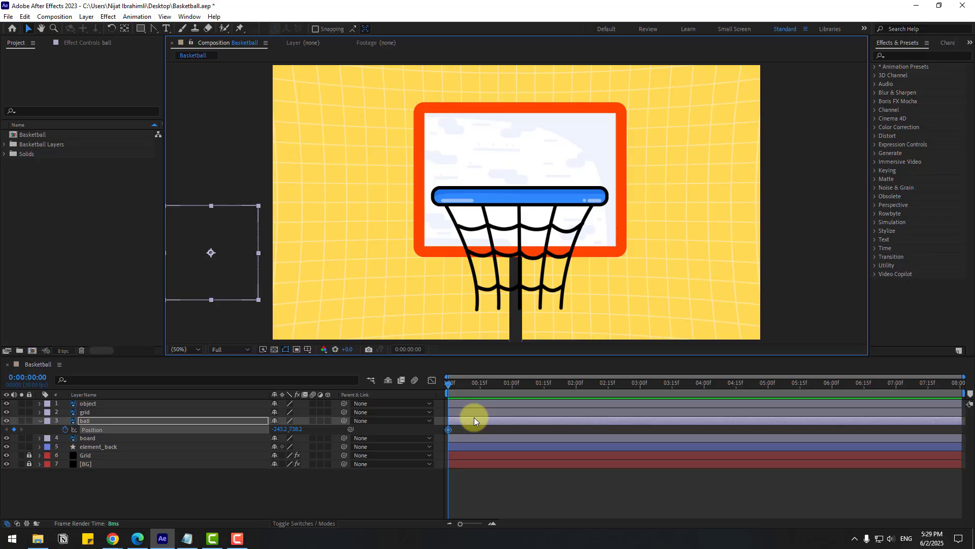
Ten frames later, place the ball down in the hoop and nudge that keyframe slightly later.
{"action": "key", "text": "shift+Page_Down"}
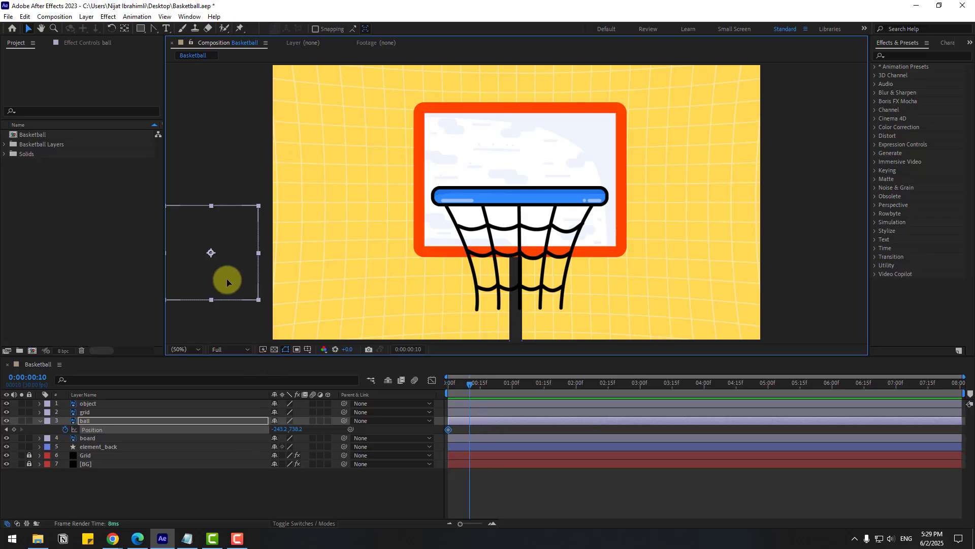
{"action": "left_click_drag", "start_coordinate": [227, 281], "coordinate": [540, 391]}
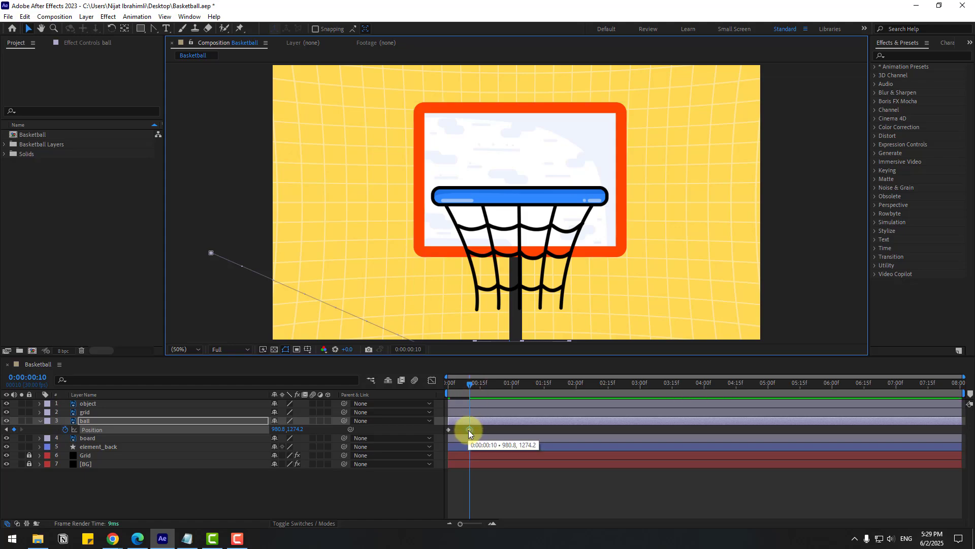
{"action": "left_click_drag", "start_coordinate": [469, 430], "coordinate": [484, 429]}
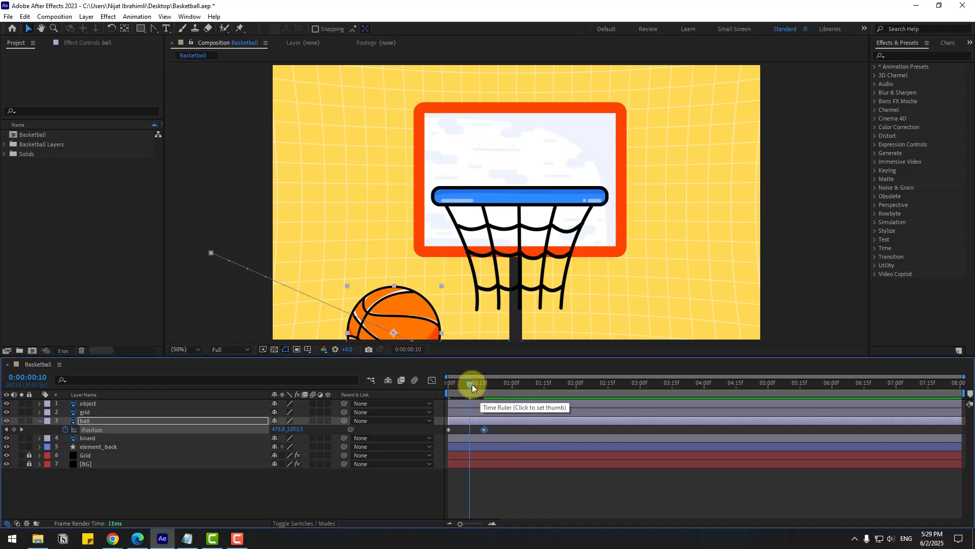
Add a peak Position keyframe at frame 7 lifting the ball to 946.8, 228.9 above the rim.
{"action": "left_click", "coordinate": [465, 385]}
{"action": "left_click_drag", "start_coordinate": [466, 385], "coordinate": [463, 385]}
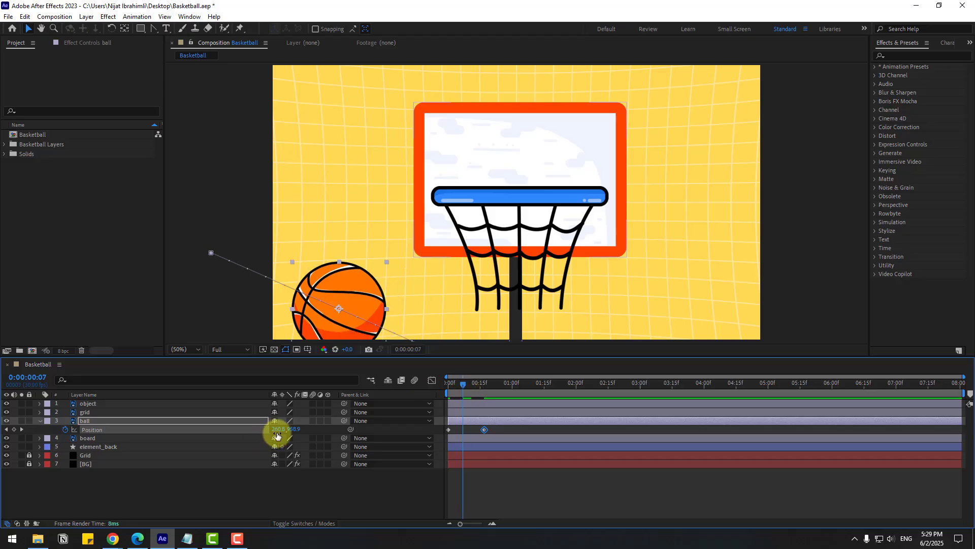
{"action": "left_click_drag", "start_coordinate": [333, 338], "coordinate": [558, 155]}
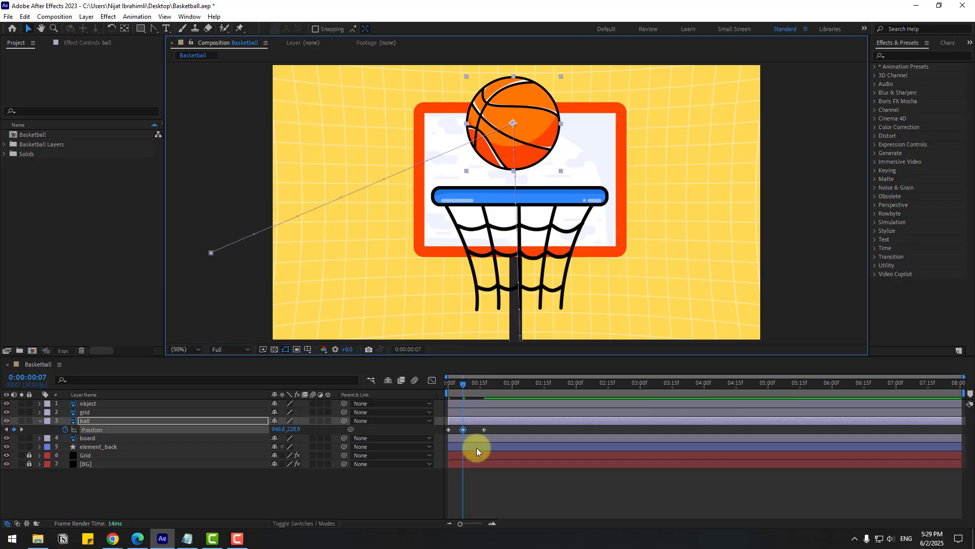
{"action": "left_click_drag", "start_coordinate": [492, 428], "coordinate": [434, 432]}
Apply Easy Ease to all three ball Position keyframes and preview the result.
{"action": "right_click", "coordinate": [447, 430]}
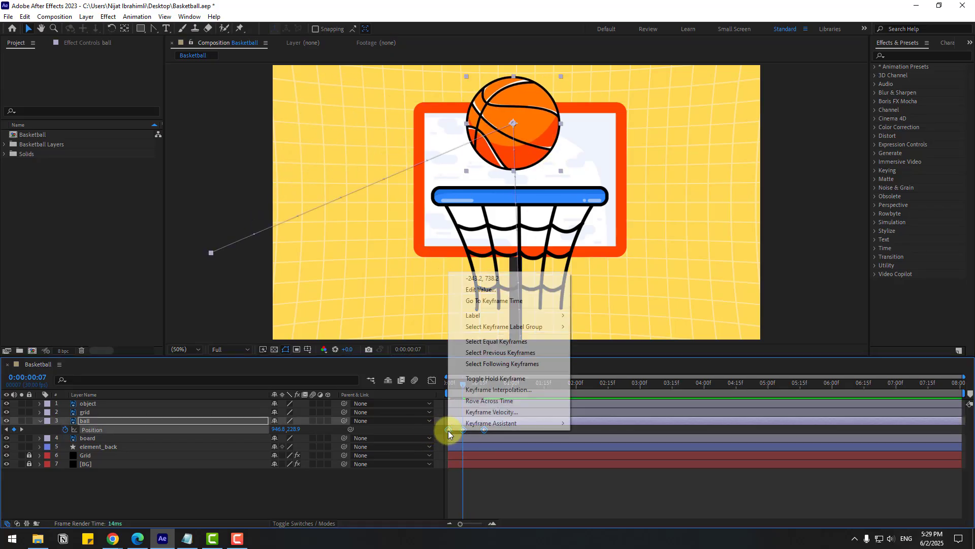
{"action": "mouse_move", "coordinate": [499, 425]}
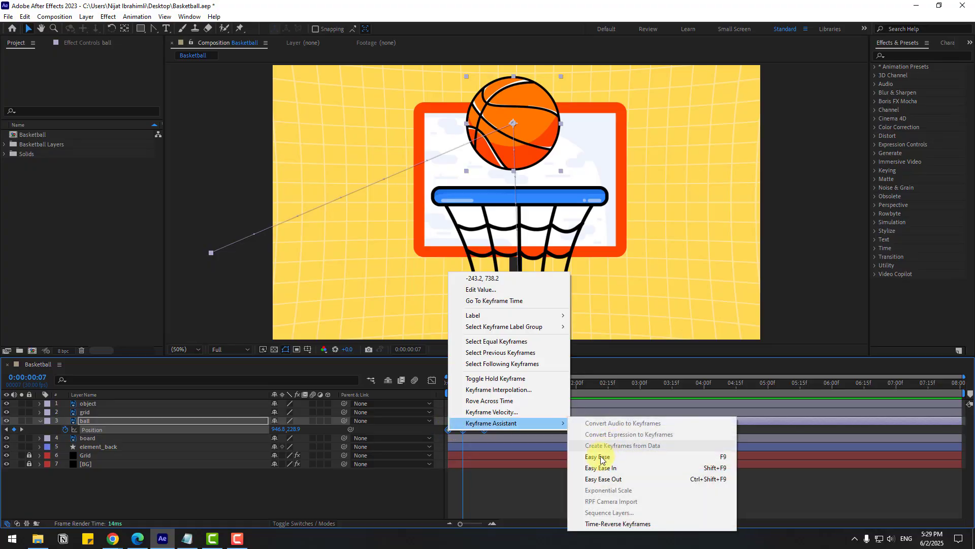
{"action": "left_click", "coordinate": [722, 458]}
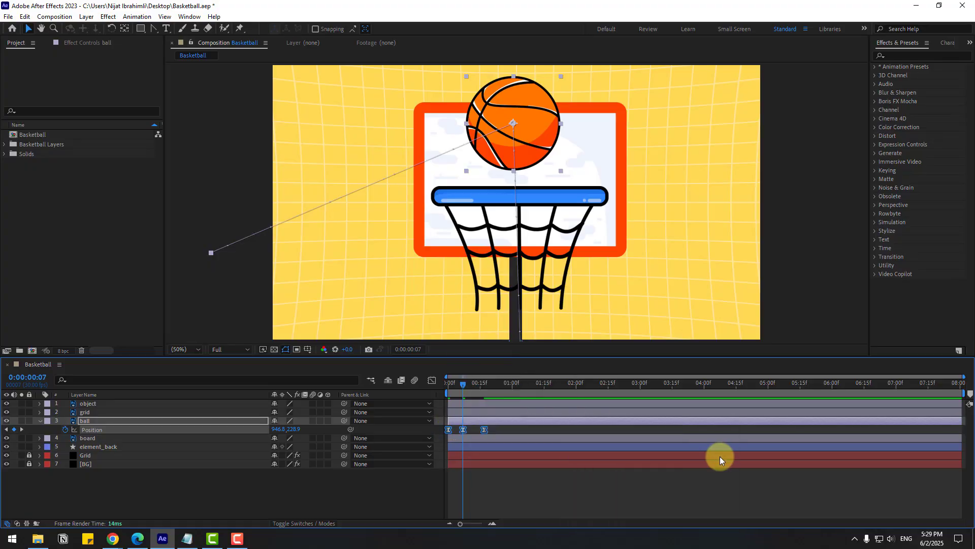
{"action": "key", "text": "space"}
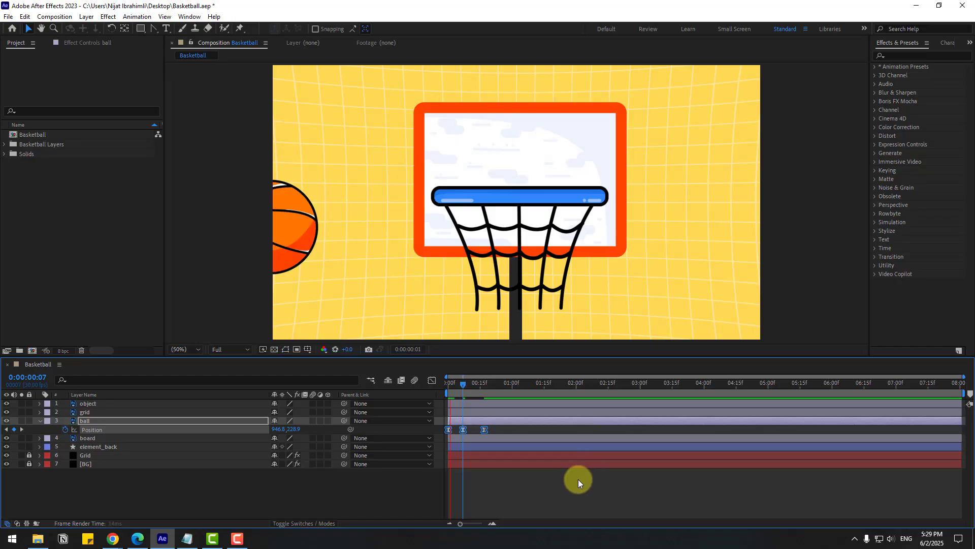
{"action": "key", "text": "space"}
Move the last Position keyframe slightly later, leaving the above-rim keyframe at frame 10.
{"action": "key", "text": "space"}
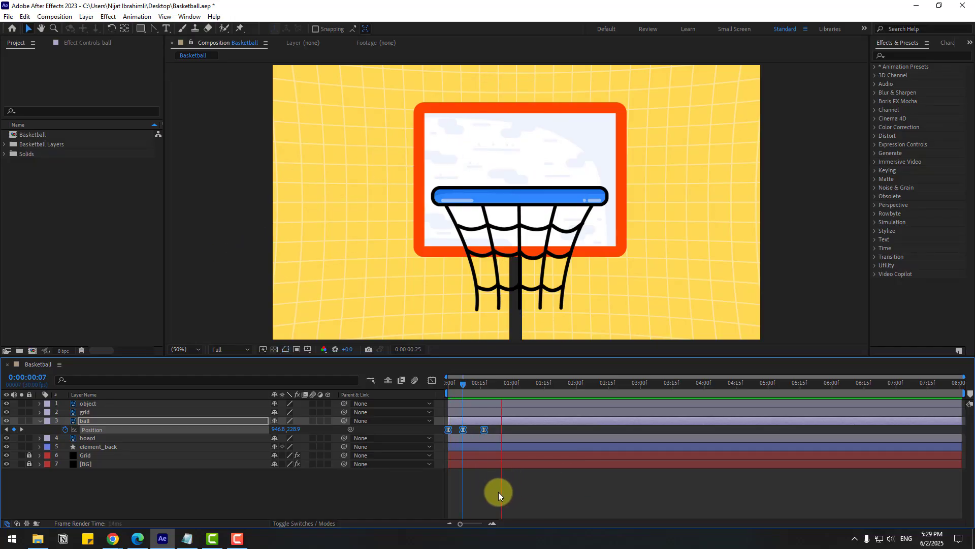
{"action": "key", "text": "space"}
{"action": "left_click", "coordinate": [498, 492]}
{"action": "mouse_move", "coordinate": [483, 430]}
{"action": "left_mouse_down"}
{"action": "mouse_move", "coordinate": [497, 431]}
{"action": "mouse_move", "coordinate": [469, 431]}
{"action": "left_mouse_up"}
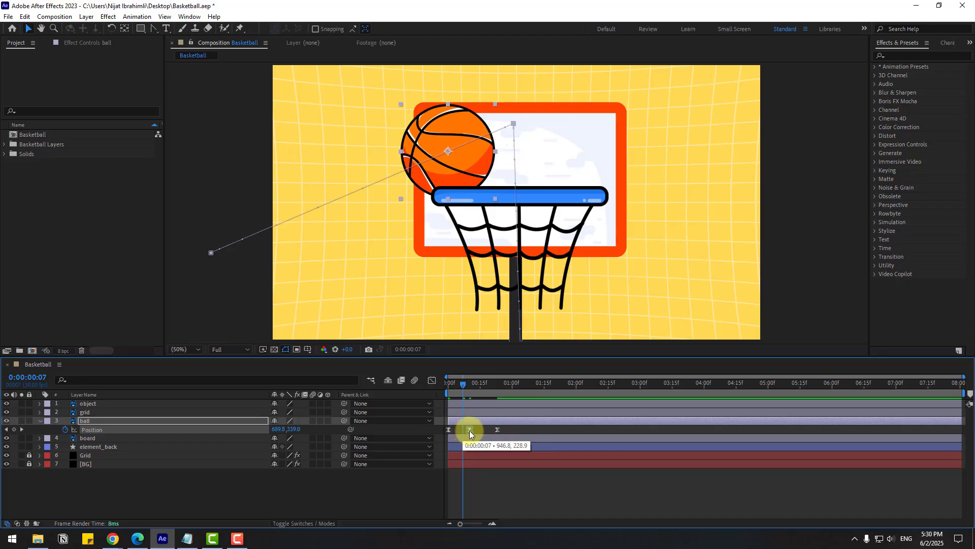
{"action": "left_click", "coordinate": [469, 385]}
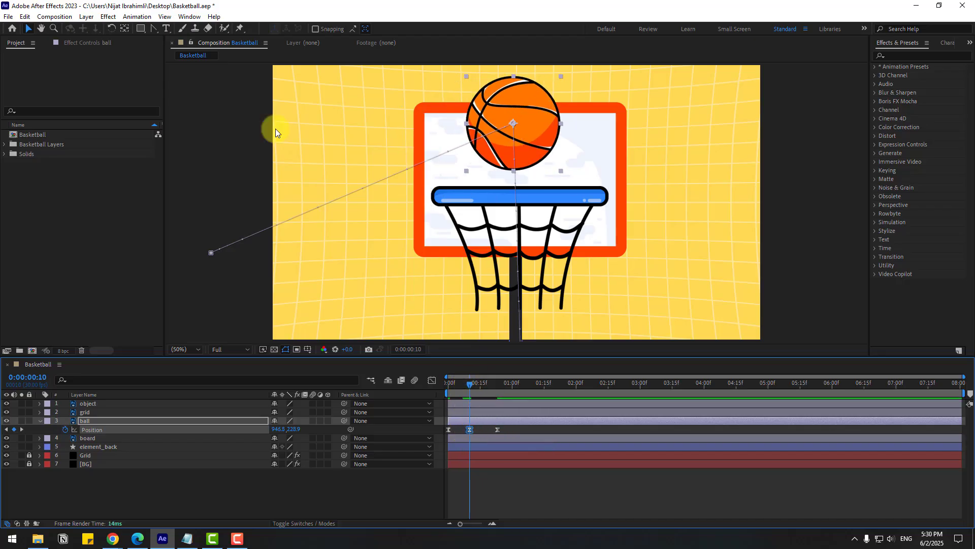
{"action": "left_click", "coordinate": [150, 29]}
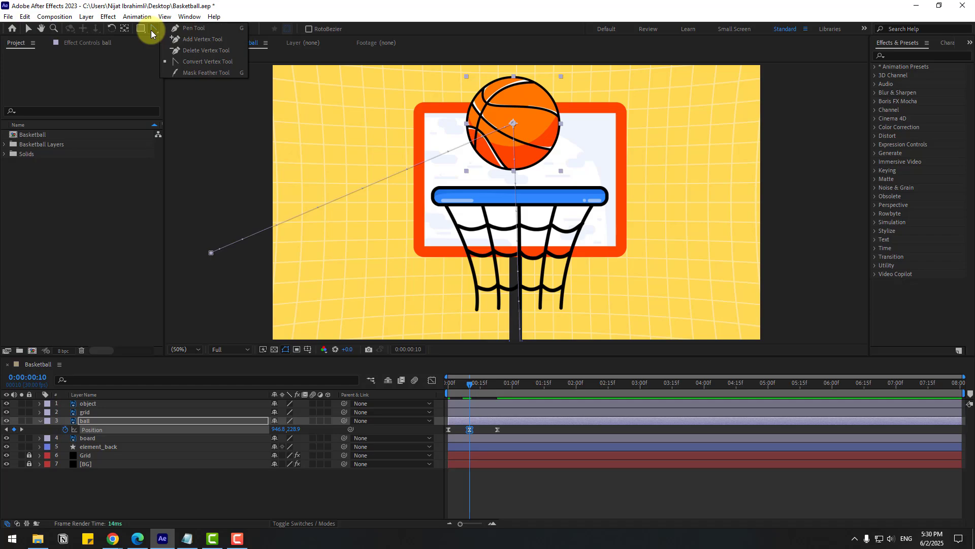
Pull bezier handles from the peak vertex with the Convert Vertex Tool so the path arcs, then preview.
{"action": "left_click", "coordinate": [211, 62]}
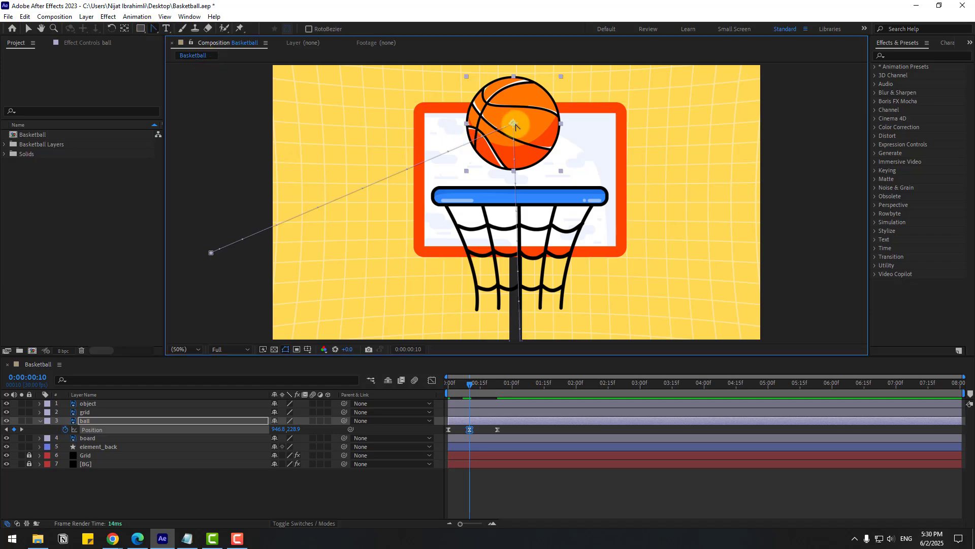
{"action": "left_click_drag", "start_coordinate": [513, 123], "coordinate": [584, 141]}
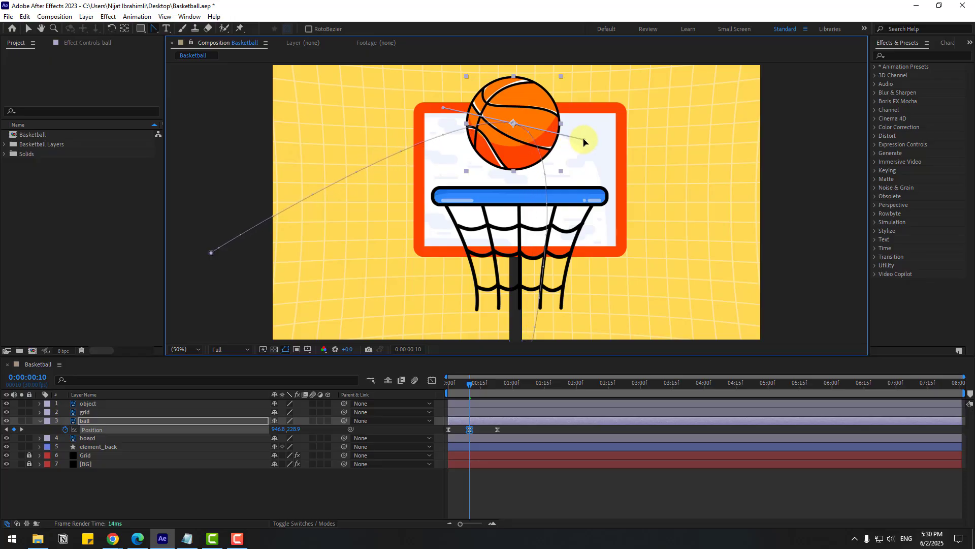
{"action": "left_click", "coordinate": [28, 29]}
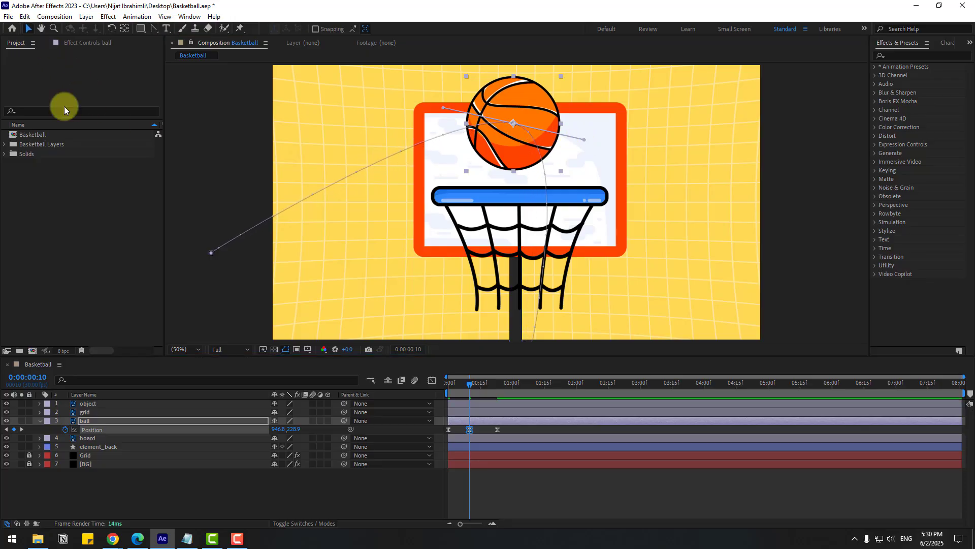
{"action": "key", "text": "space"}
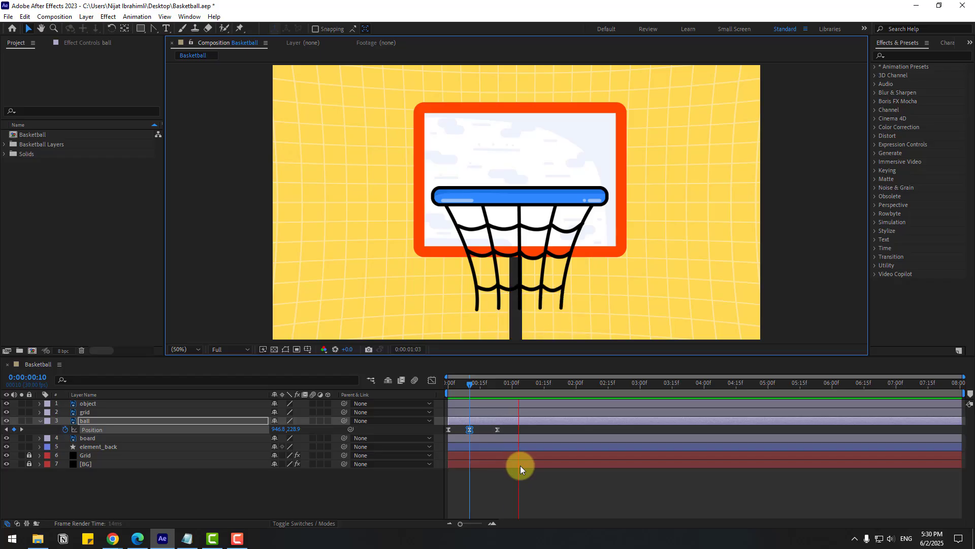
Shift the frame-23 landing keyframe slightly left to 956.8, 1274.2 and reshape the arc near its peak.
{"action": "key", "text": "space"}
{"action": "left_click_drag", "start_coordinate": [471, 394], "coordinate": [499, 446]}
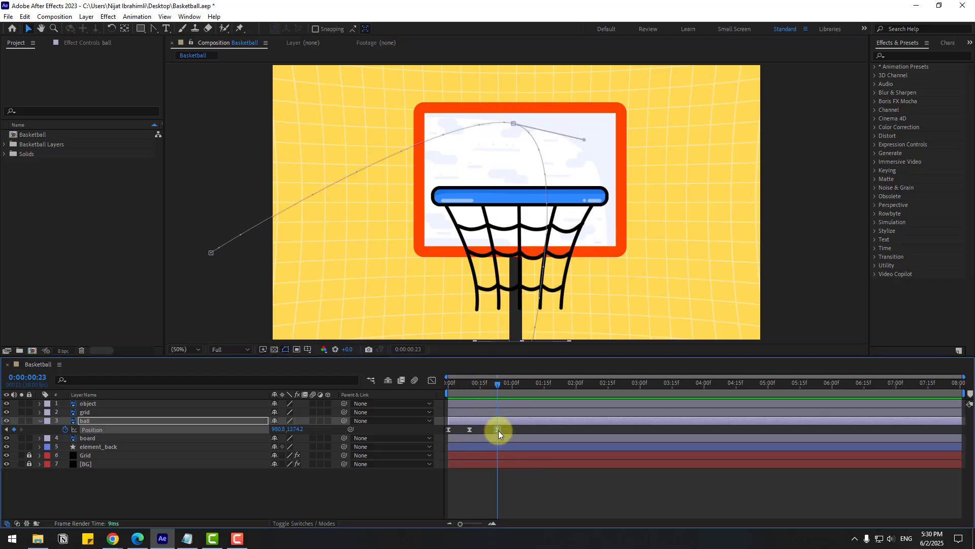
{"action": "left_click", "coordinate": [498, 429]}
{"action": "key", "text": "h"}
{"action": "left_click_drag", "start_coordinate": [593, 311], "coordinate": [592, 252]}
{"action": "left_click_drag", "start_coordinate": [546, 311], "coordinate": [539, 309]}
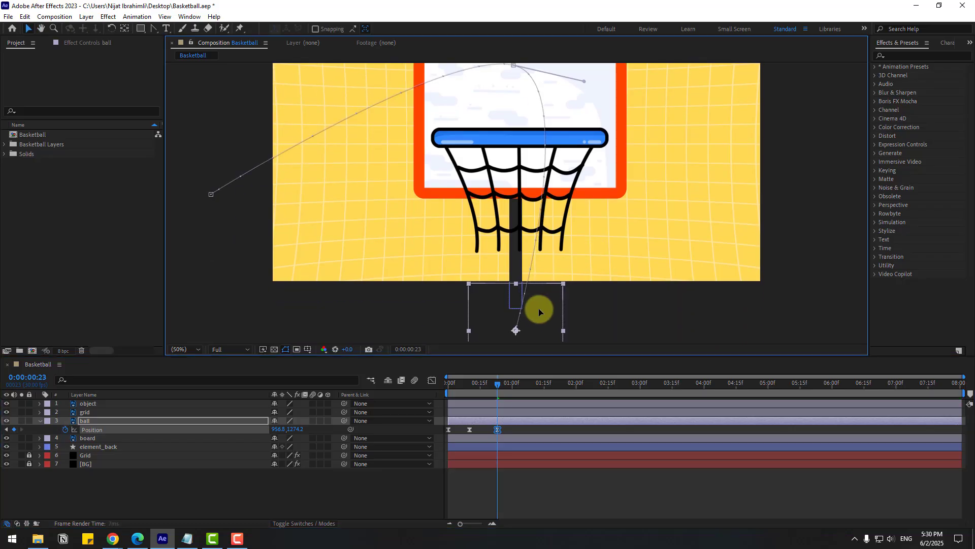
{"action": "left_click_drag", "start_coordinate": [584, 81], "coordinate": [528, 90]}
{"action": "left_click", "coordinate": [479, 383]}
{"action": "key", "text": "space"}
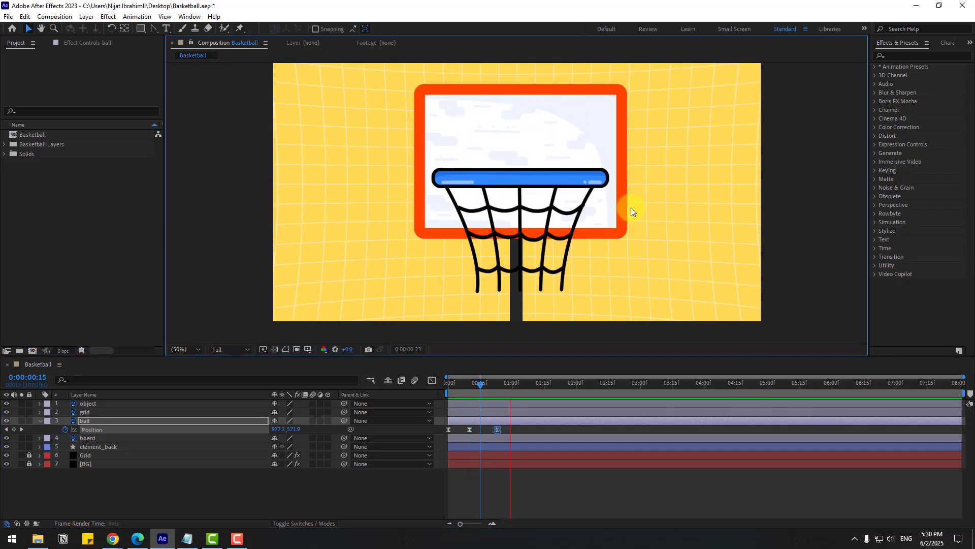
In the Position speed graph, extend the middle keyframe's ease influence and preview.
{"action": "key", "text": "space"}
{"action": "left_click", "coordinate": [432, 380]}
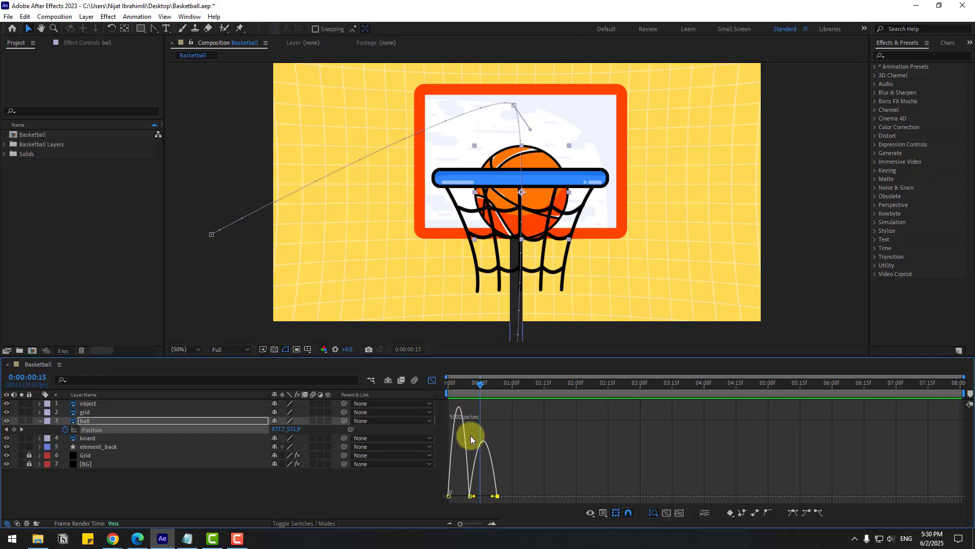
{"action": "left_click", "coordinate": [467, 497]}
{"action": "left_click_drag", "start_coordinate": [465, 496], "coordinate": [477, 498]}
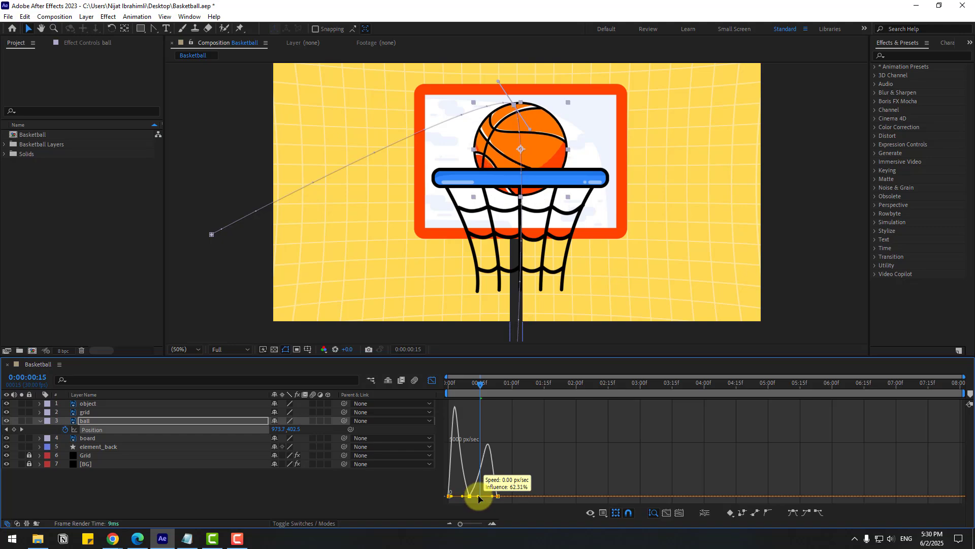
{"action": "key", "text": "space"}
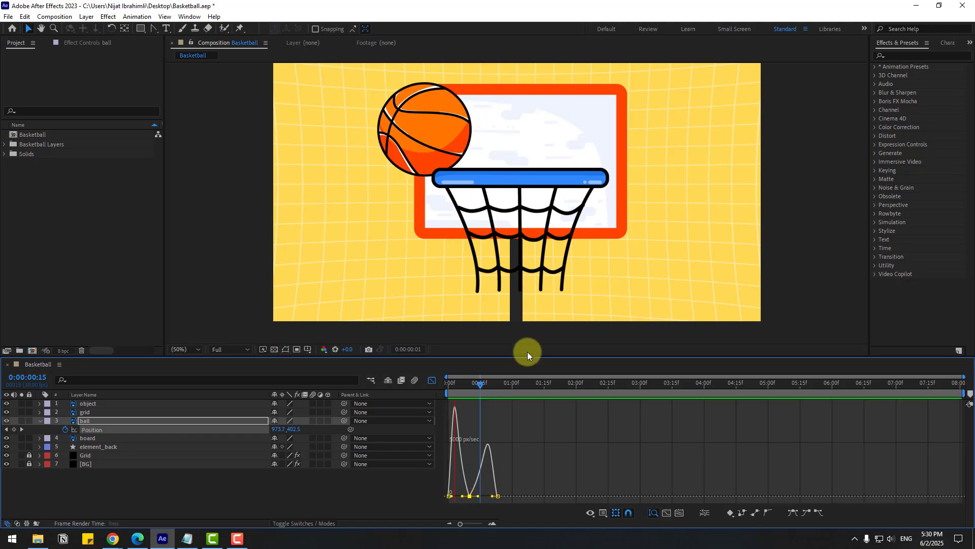
{"action": "key", "text": "space"}
Steepen the first speed peak to about 25000 px/sec, then return to the keyframe view.
{"action": "mouse_move", "coordinate": [462, 499]}
{"action": "left_mouse_down"}
{"action": "mouse_move", "coordinate": [451, 497]}
{"action": "mouse_move", "coordinate": [459, 497]}
{"action": "left_mouse_up"}
{"action": "key", "text": "space"}
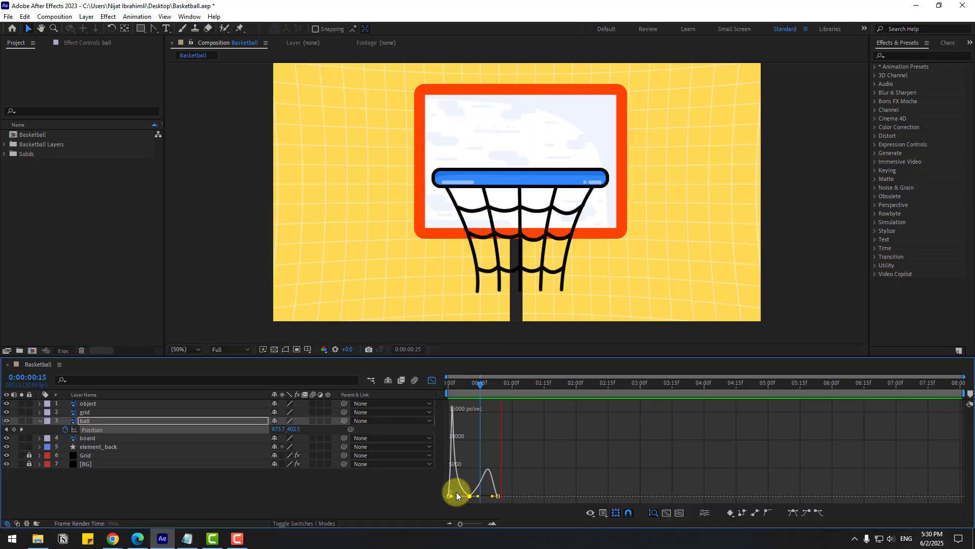
{"action": "scroll", "coordinate": [623, 182], "scroll_direction": "down", "scroll_amount": 2}
{"action": "key", "text": "space"}
{"action": "scroll", "coordinate": [559, 257], "scroll_direction": "up", "scroll_amount": 2}
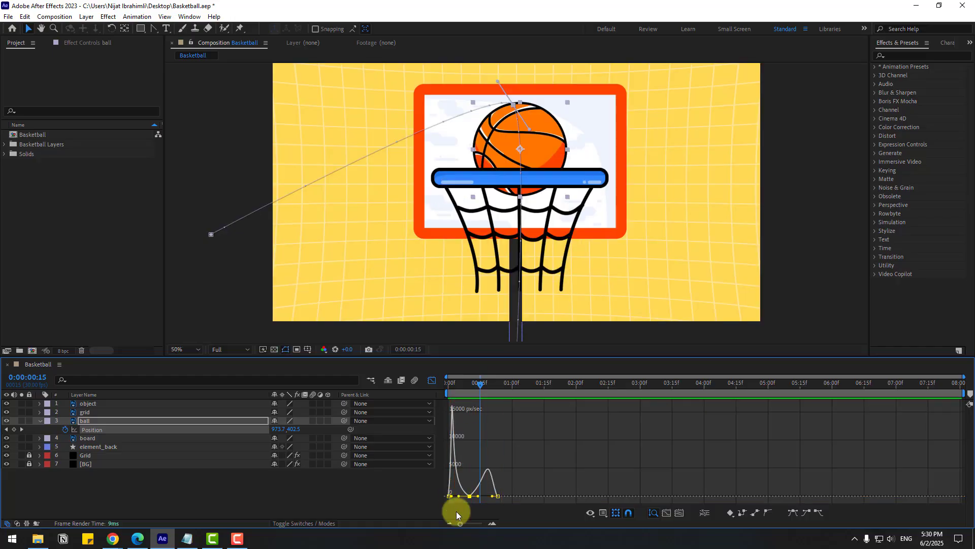
{"action": "left_click_drag", "start_coordinate": [451, 499], "coordinate": [457, 491]}
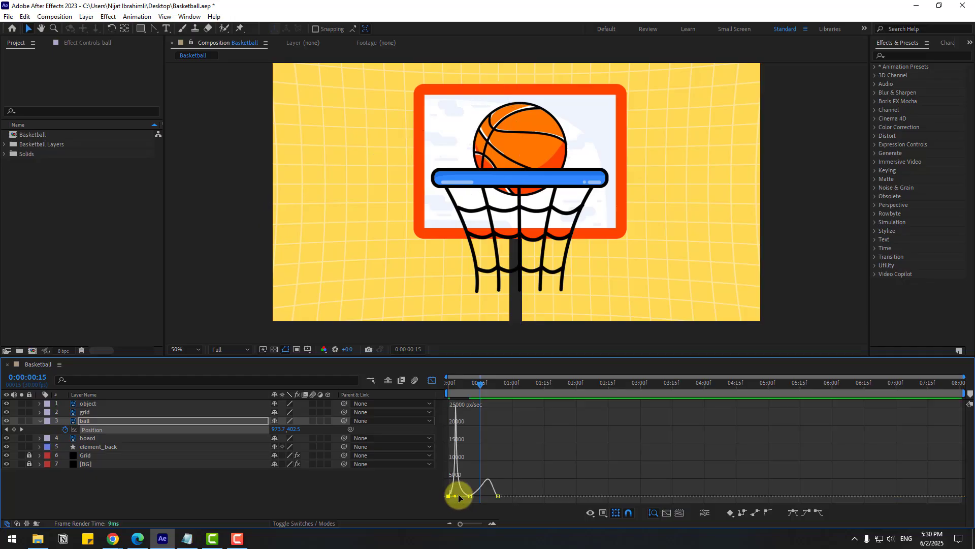
{"action": "key", "text": "space"}
{"action": "key", "text": "space"}
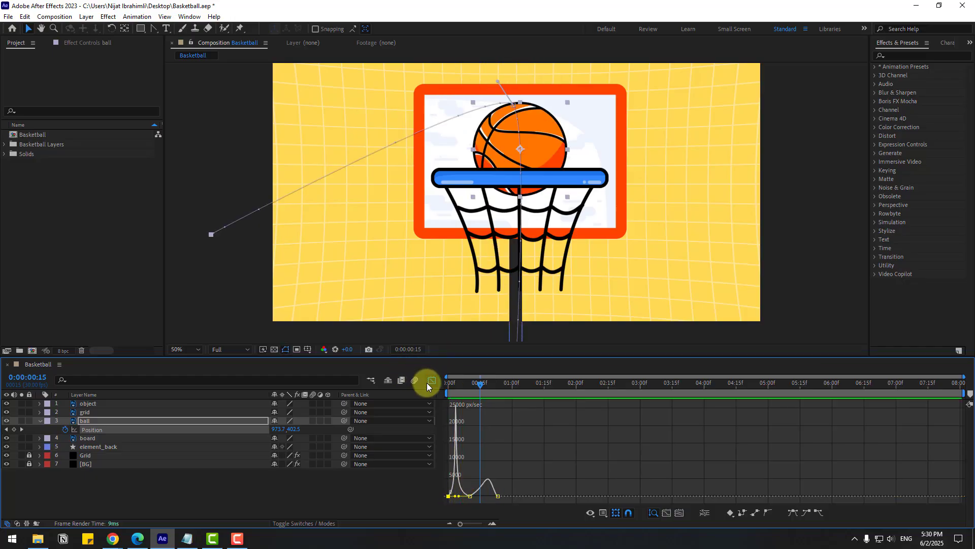
{"action": "left_click", "coordinate": [432, 380]}
{"action": "left_click_drag", "start_coordinate": [497, 432], "coordinate": [525, 431]}
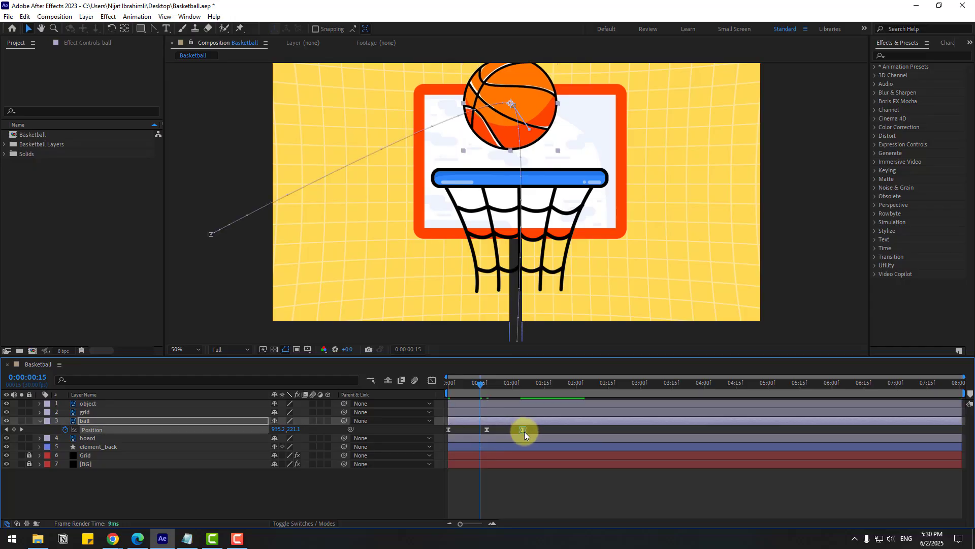
Sharpen the second speed peak via the above-rim keyframe's influence handle, previewing before and after.
{"action": "key", "text": "space"}
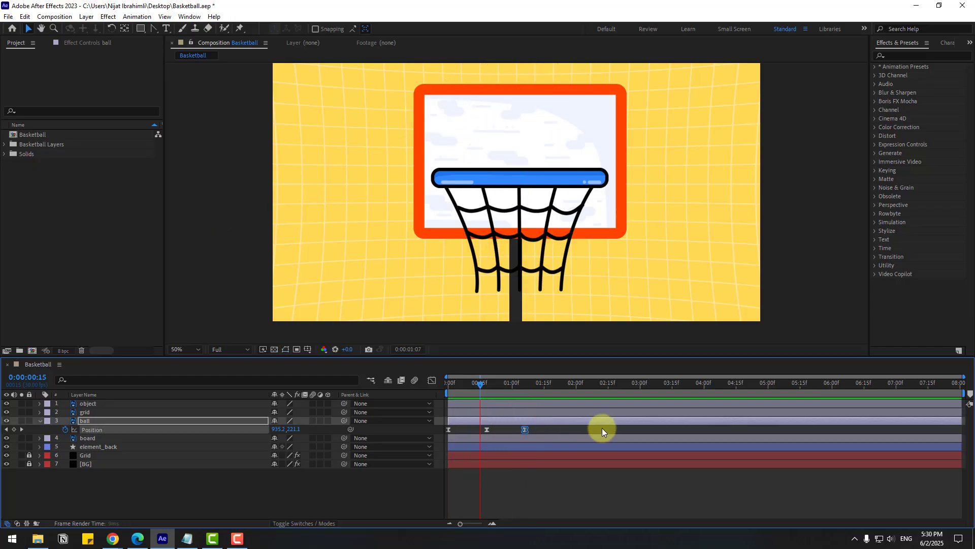
{"action": "key", "text": "space"}
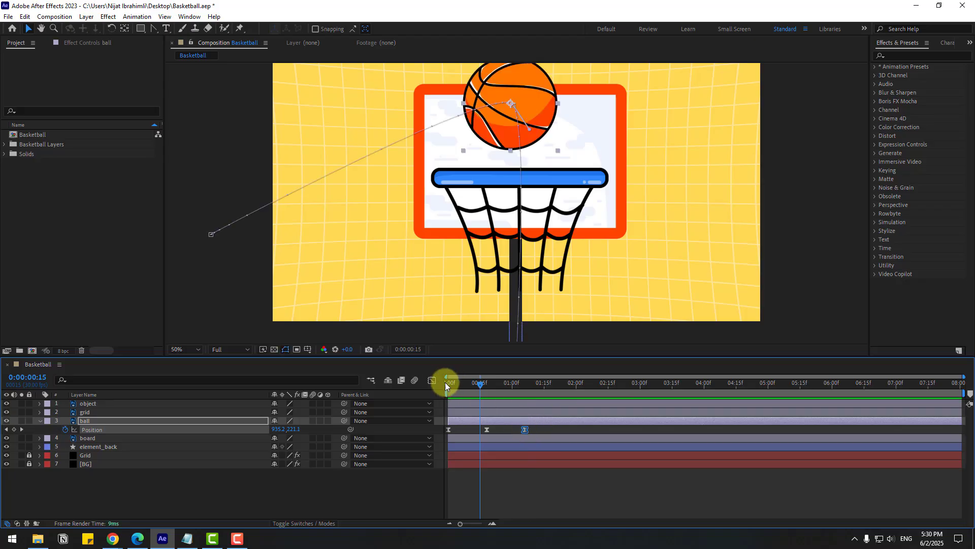
{"action": "left_click", "coordinate": [432, 380]}
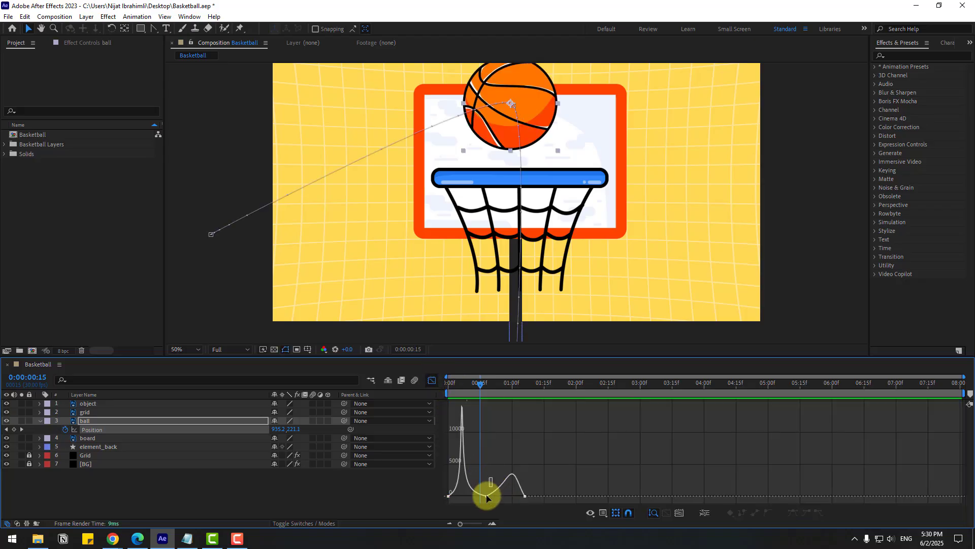
{"action": "left_click", "coordinate": [516, 488]}
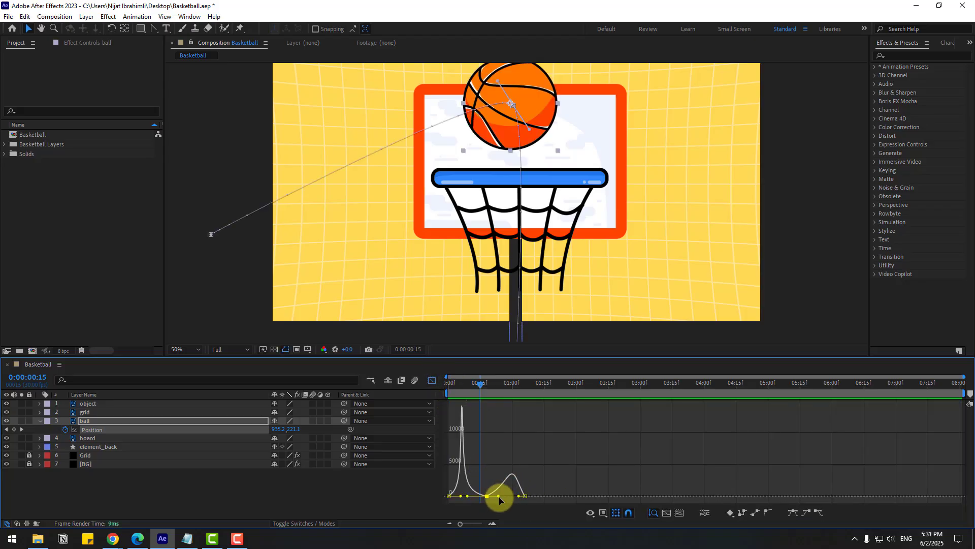
{"action": "left_click_drag", "start_coordinate": [500, 497], "coordinate": [507, 495]}
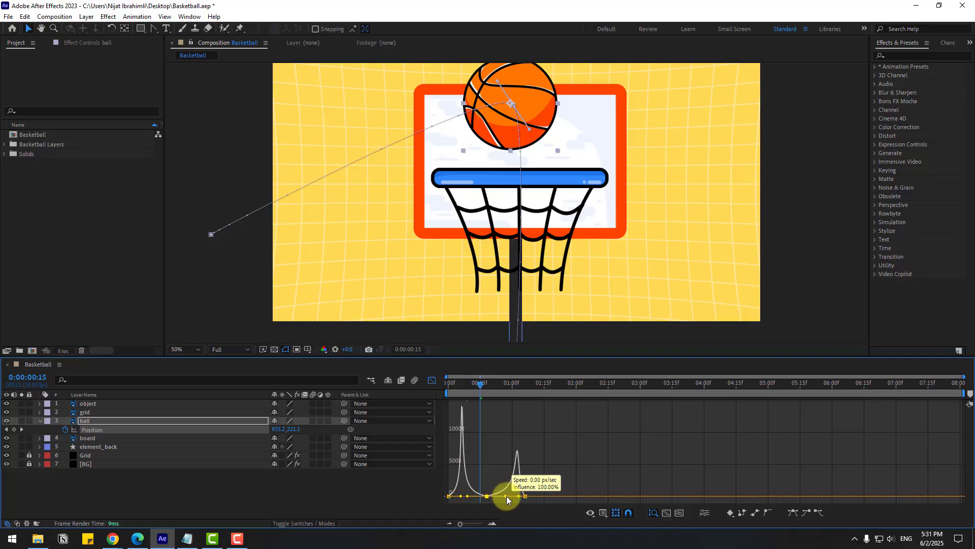
{"action": "key", "text": "space"}
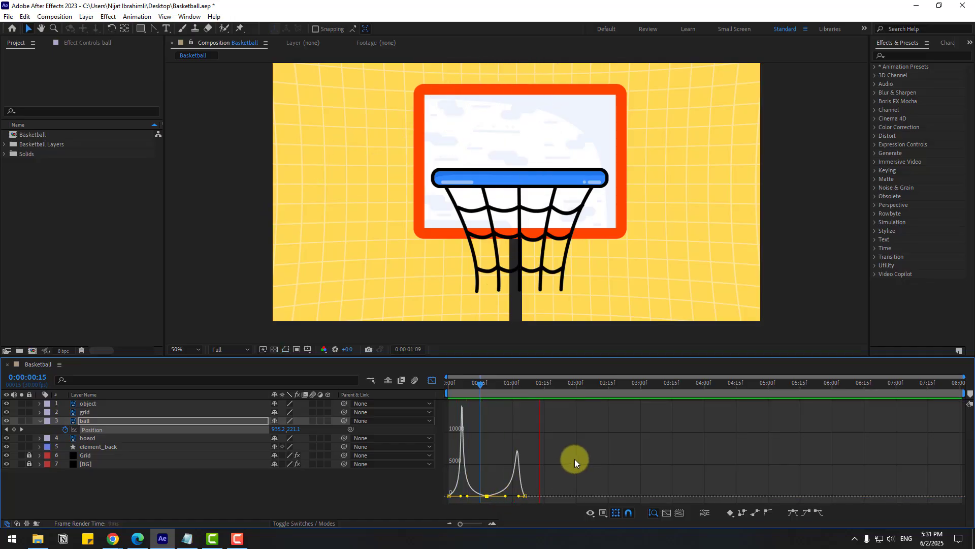
{"action": "key", "text": "space"}
{"action": "left_click", "coordinate": [432, 380]}
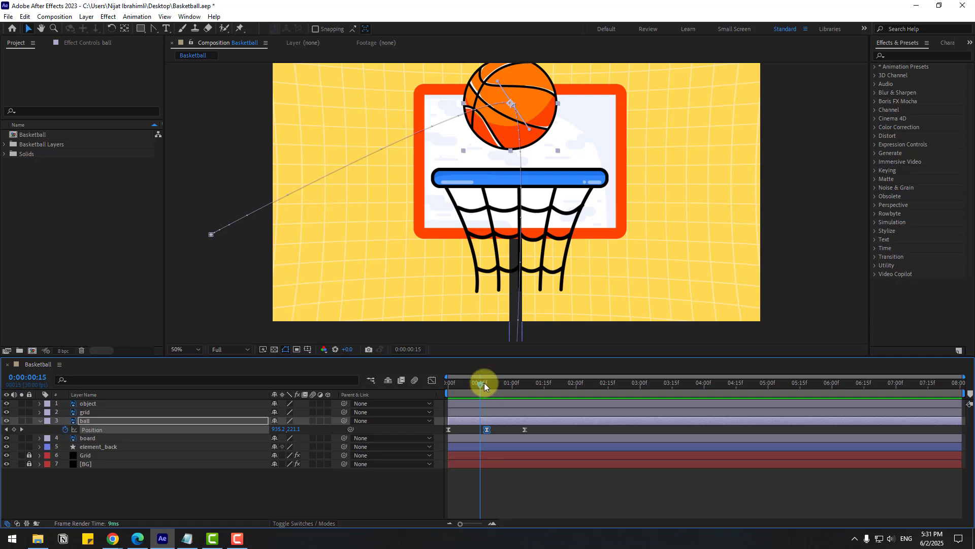
Keyframe the ball's Rotation from 0° at frame 0 to 1x+0.0° at 0:00:01:06.
{"action": "key", "text": "shift+r"}
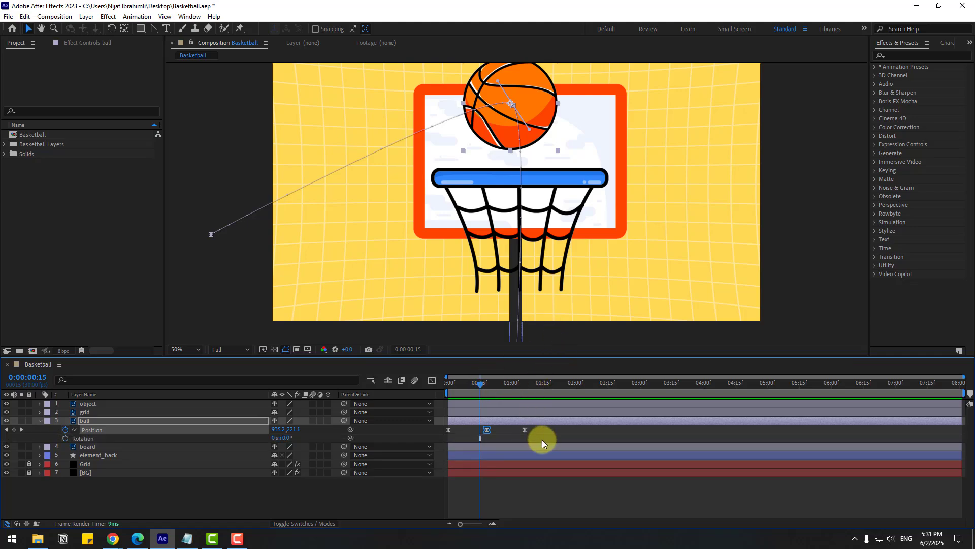
{"action": "left_click_drag", "start_coordinate": [473, 382], "coordinate": [433, 385]}
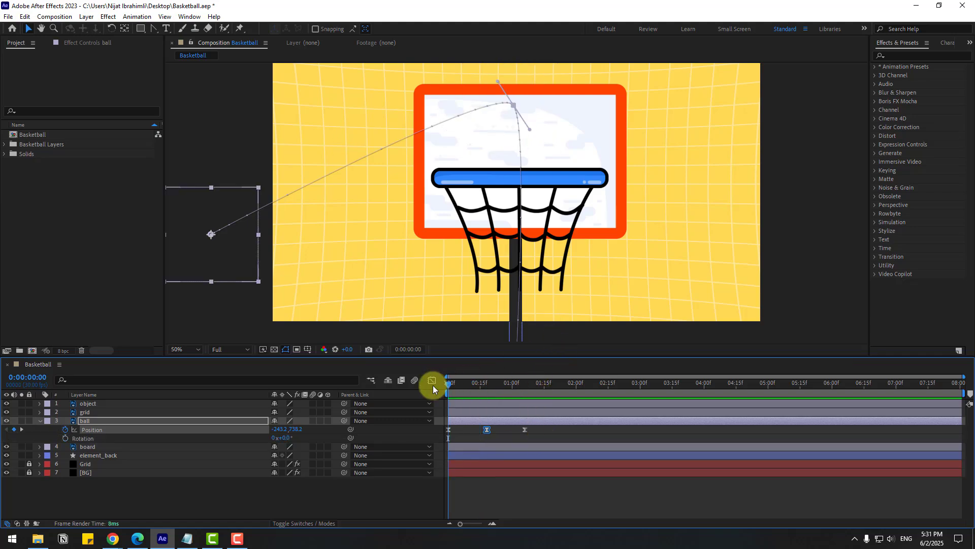
{"action": "left_click", "coordinate": [66, 438]}
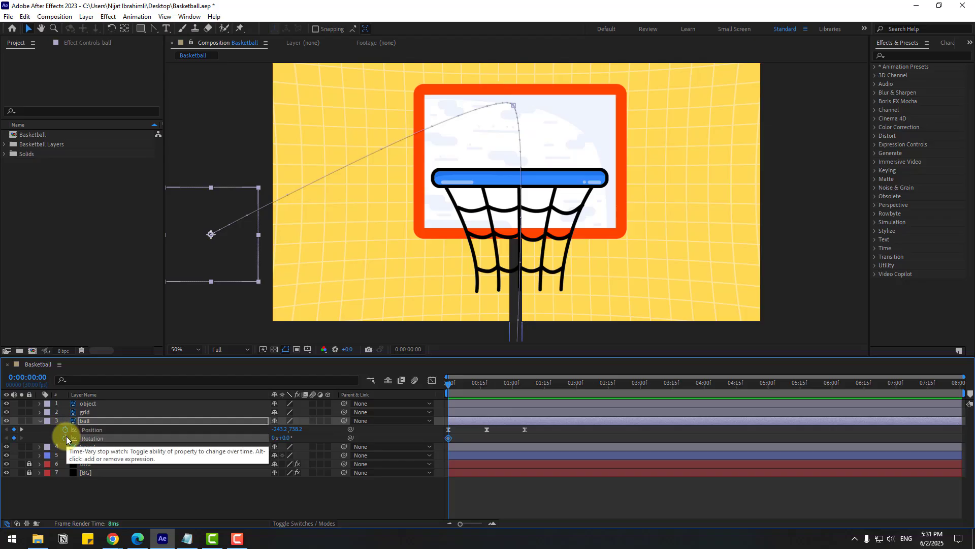
{"action": "left_click", "coordinate": [525, 384]}
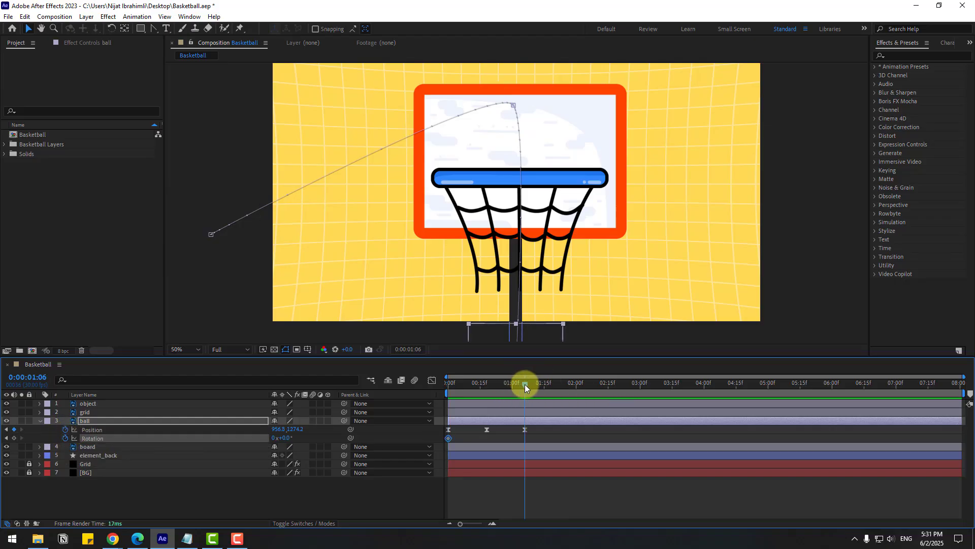
{"action": "left_click", "coordinate": [273, 440]}
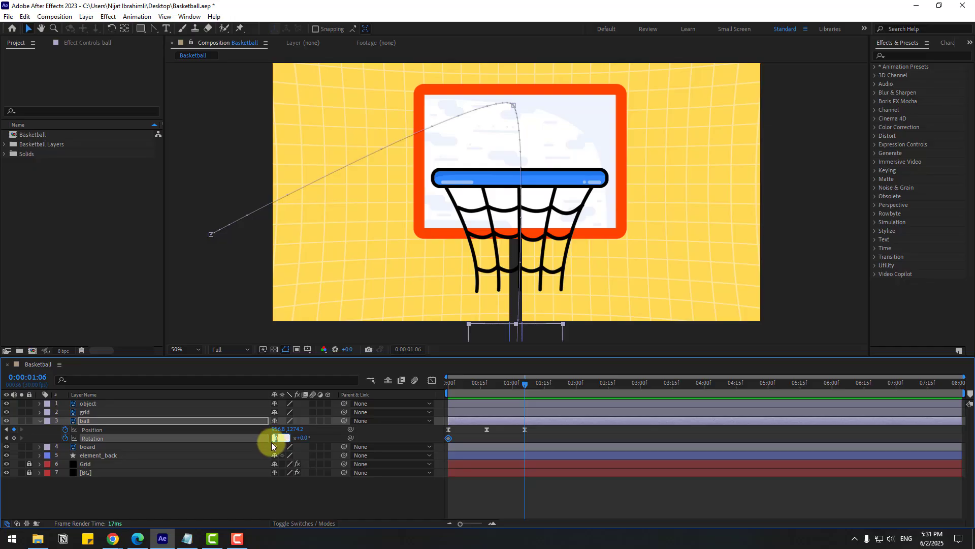
{"action": "type", "text": "1"}
{"action": "left_click", "coordinate": [612, 497]}
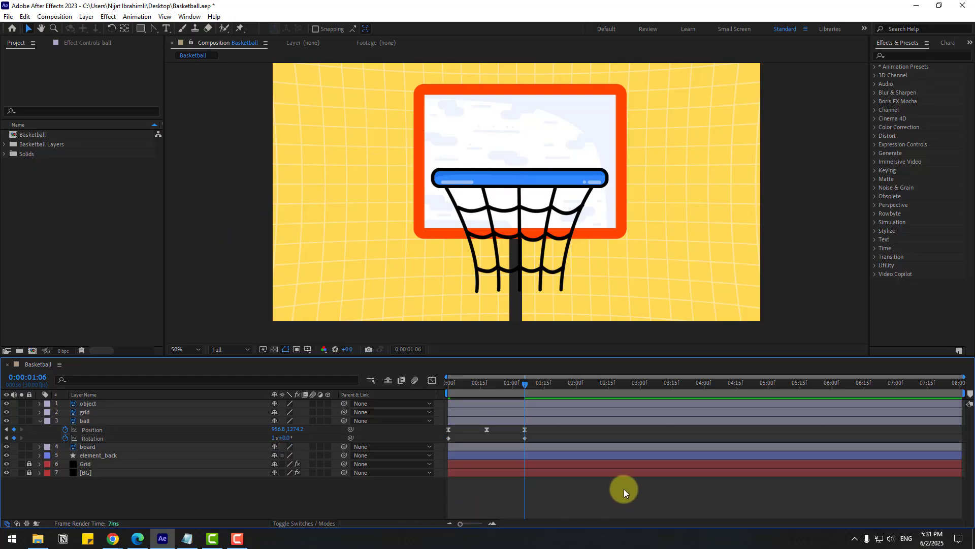
{"action": "key", "text": "space"}
Apply Easy Ease to both Rotation keyframes and preview the spin.
{"action": "left_click", "coordinate": [534, 437]}
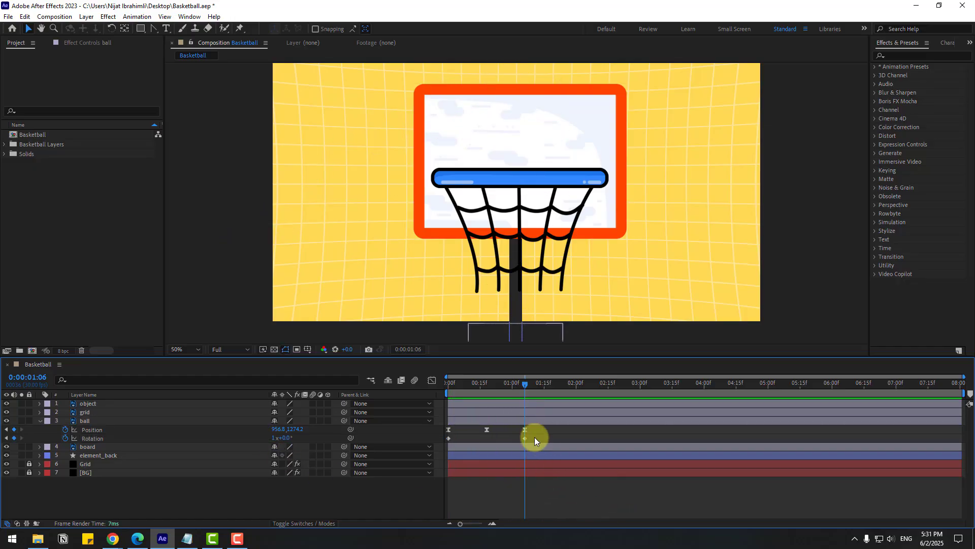
{"action": "left_click", "coordinate": [448, 437]}
{"action": "right_click", "coordinate": [449, 438]}
{"action": "mouse_move", "coordinate": [453, 434]}
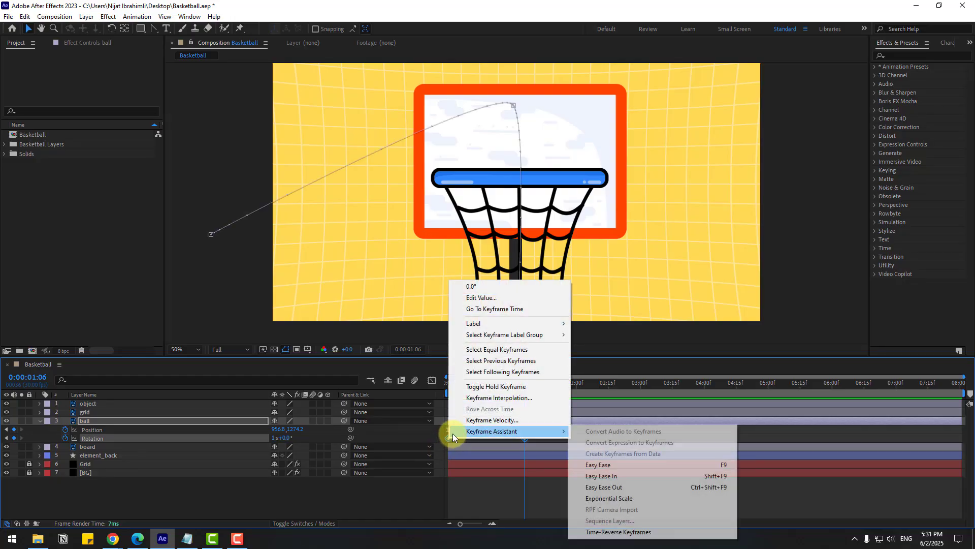
{"action": "left_click", "coordinate": [616, 463]}
{"action": "key", "text": "space"}
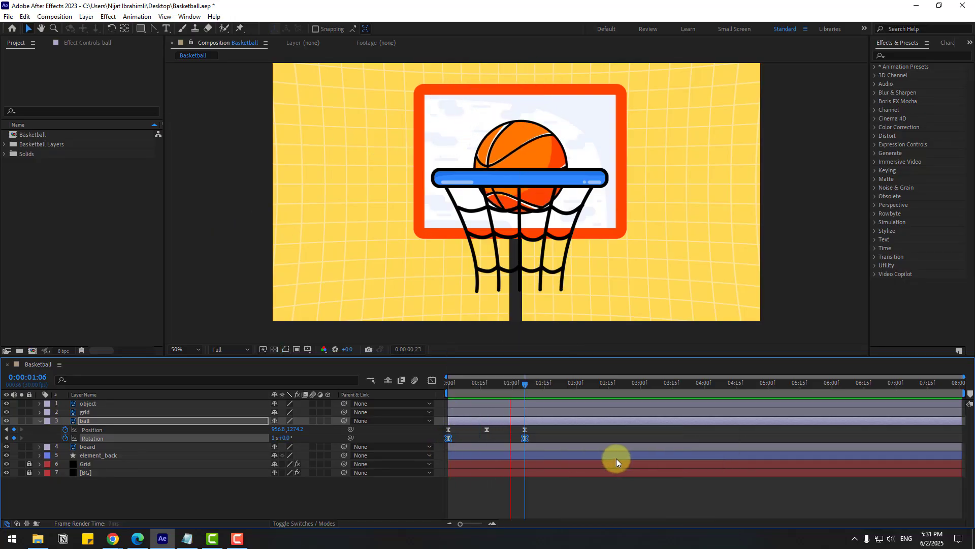
{"action": "scroll", "coordinate": [612, 257], "scroll_direction": "down", "scroll_amount": 2}
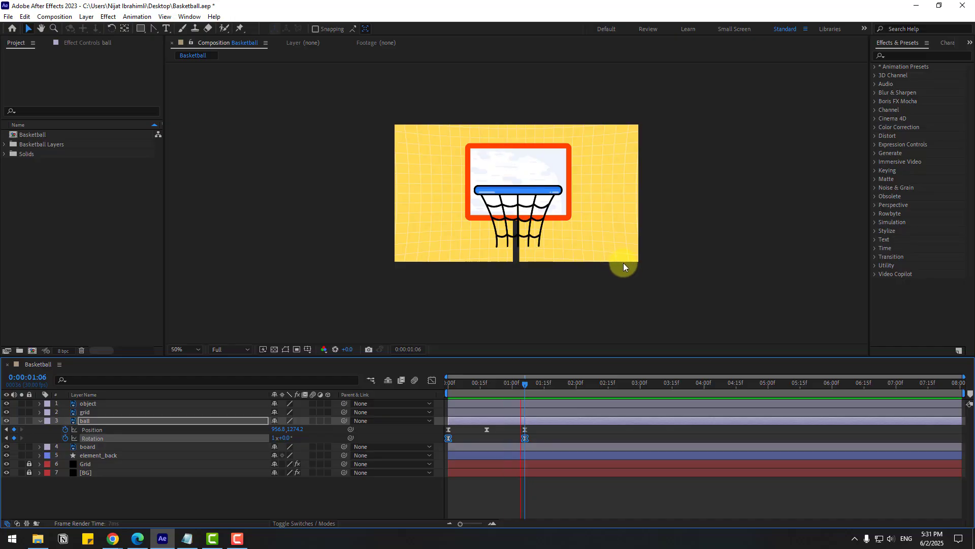
{"action": "scroll", "coordinate": [623, 263], "scroll_direction": "up", "scroll_amount": 2}
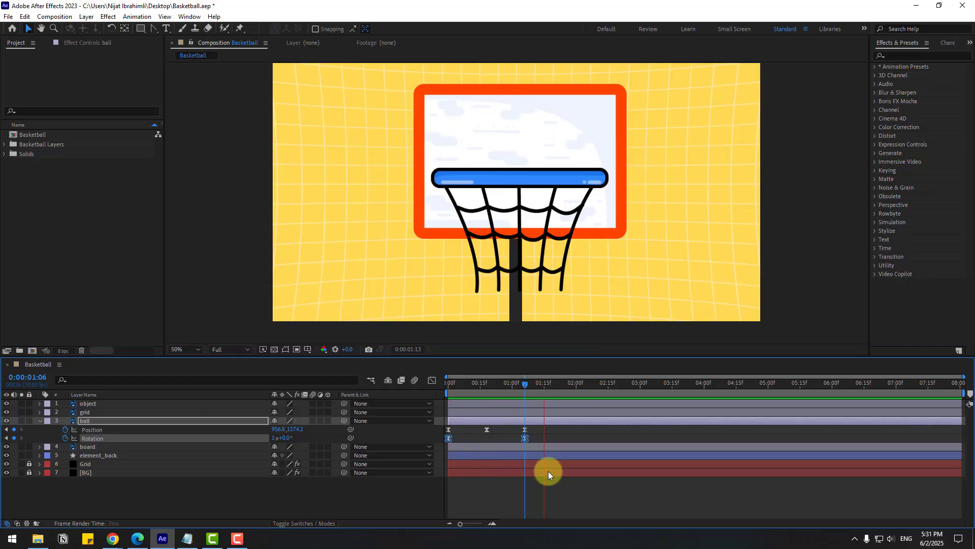
Collapse the ball layer, solo the grid net layer and show the transparency grid.
{"action": "left_click", "coordinate": [289, 500]}
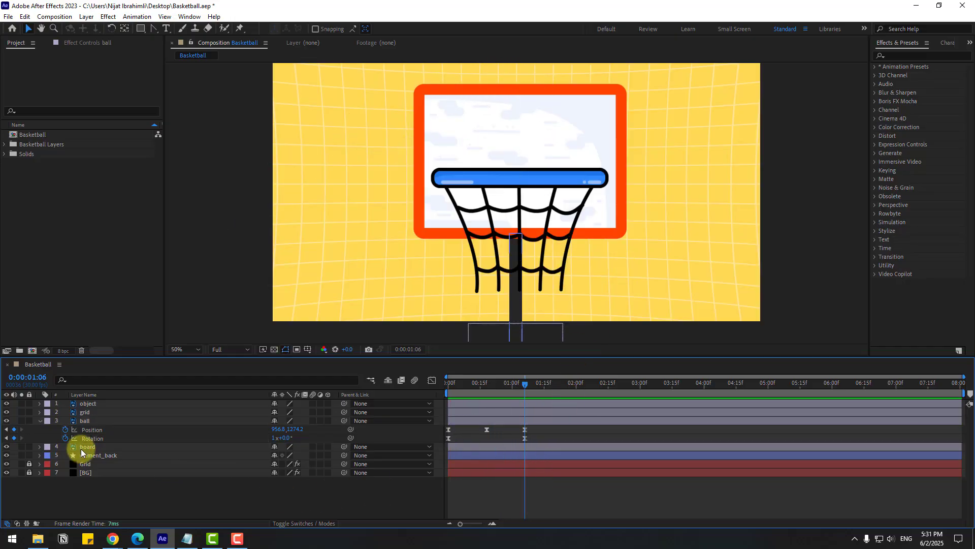
{"action": "left_click", "coordinate": [40, 423]}
{"action": "left_click", "coordinate": [77, 413]}
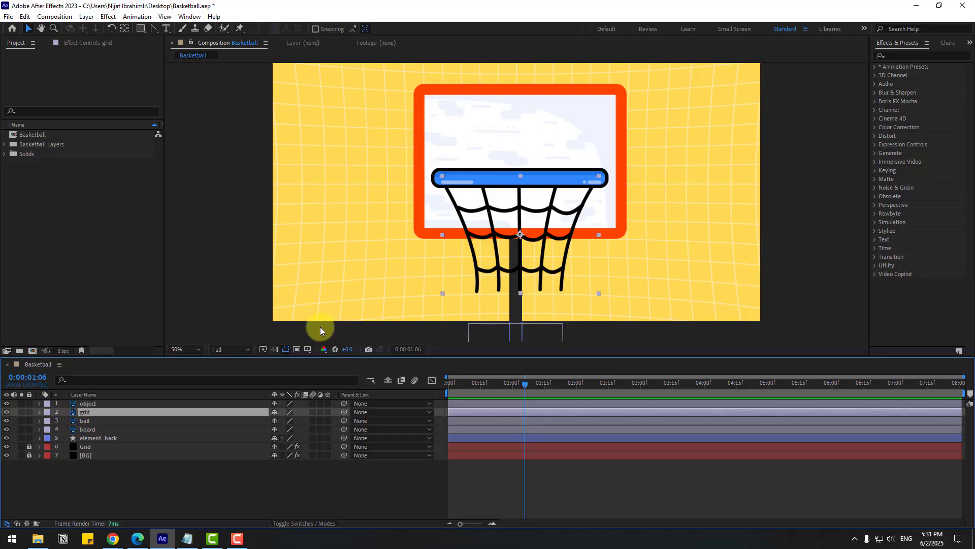
{"action": "left_click", "coordinate": [20, 411]}
{"action": "left_click", "coordinate": [278, 350]}
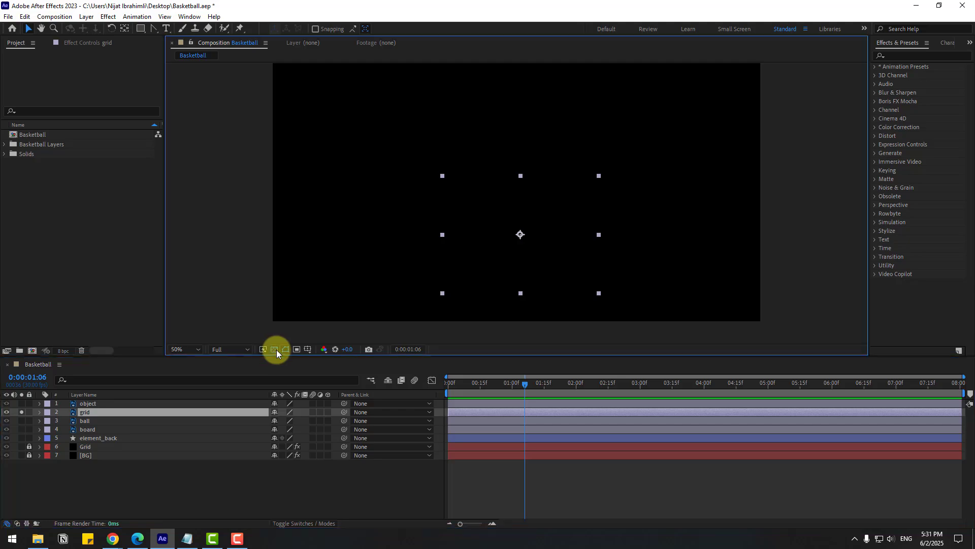
{"action": "scroll", "coordinate": [549, 239], "scroll_direction": "up", "scroll_amount": 2}
{"action": "left_click_drag", "start_coordinate": [536, 249], "coordinate": [531, 230]}
{"action": "key", "text": "v"}
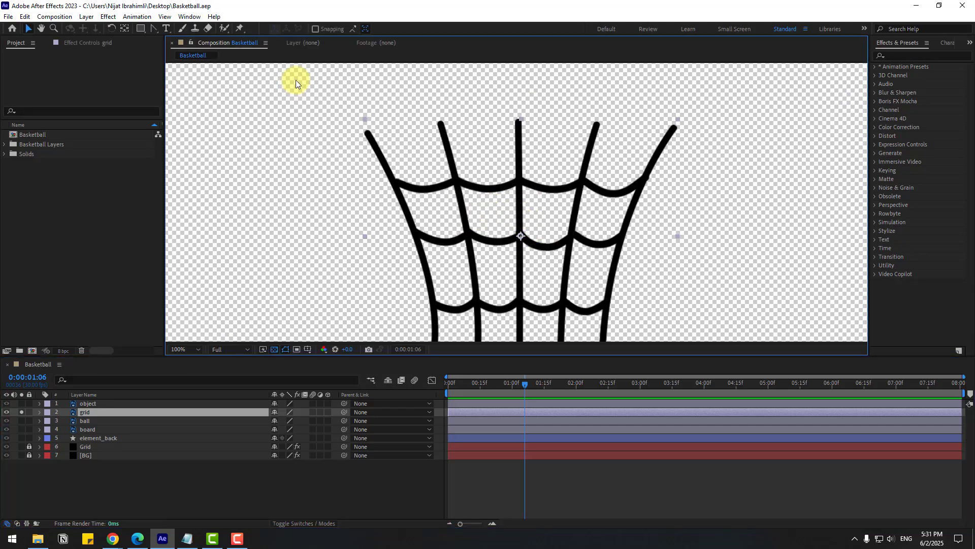
Place Puppet Position pins along the tops of the net strands.
{"action": "left_click", "coordinate": [238, 29]}
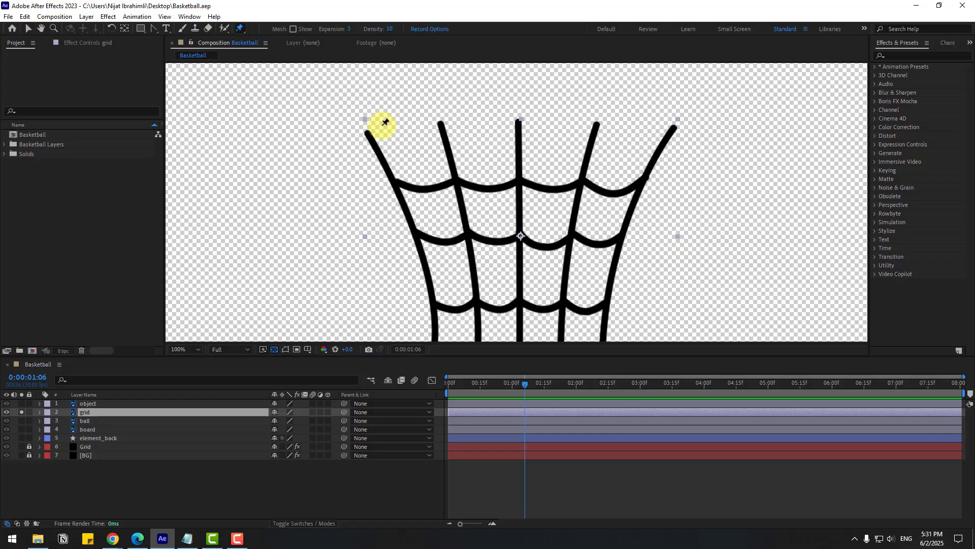
{"action": "left_click", "coordinate": [369, 131]}
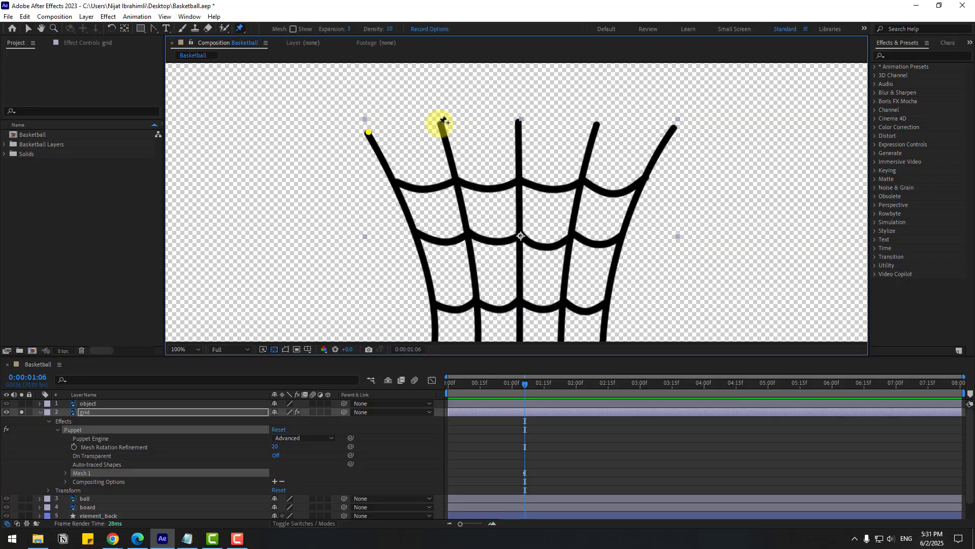
{"action": "left_click", "coordinate": [441, 122]}
{"action": "left_click", "coordinate": [519, 121]}
{"action": "left_click", "coordinate": [679, 125]}
Pin the bottom ends of the net's left and right strands, leaving the grid layer selected.
{"action": "key", "text": "h"}
{"action": "left_click_drag", "start_coordinate": [403, 224], "coordinate": [379, 181]}
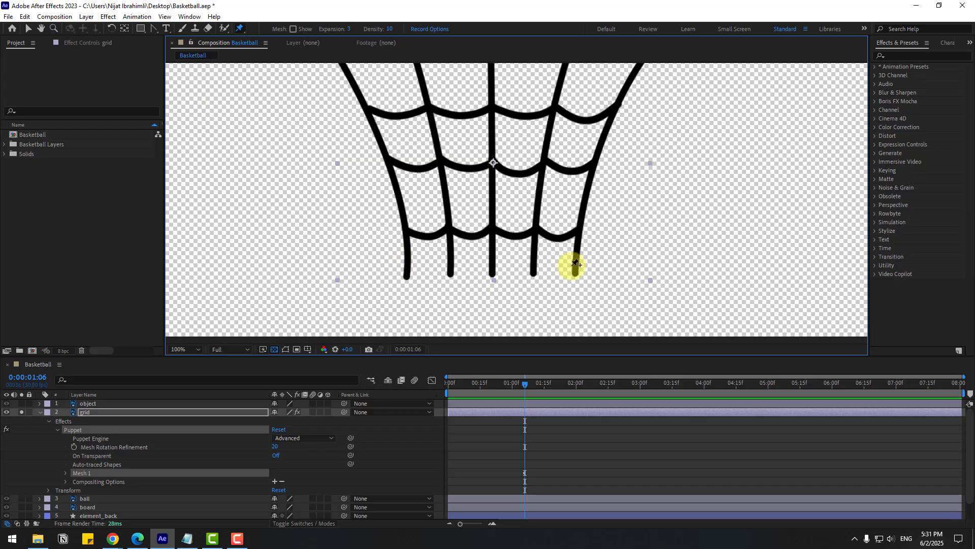
{"action": "left_click", "coordinate": [407, 275]}
{"action": "left_click", "coordinate": [577, 269]}
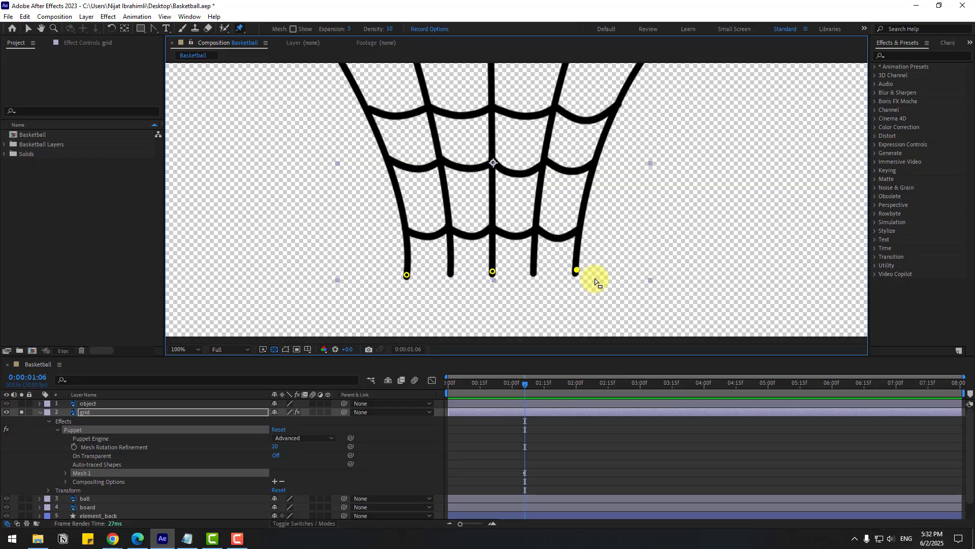
{"action": "left_click", "coordinate": [29, 28]}
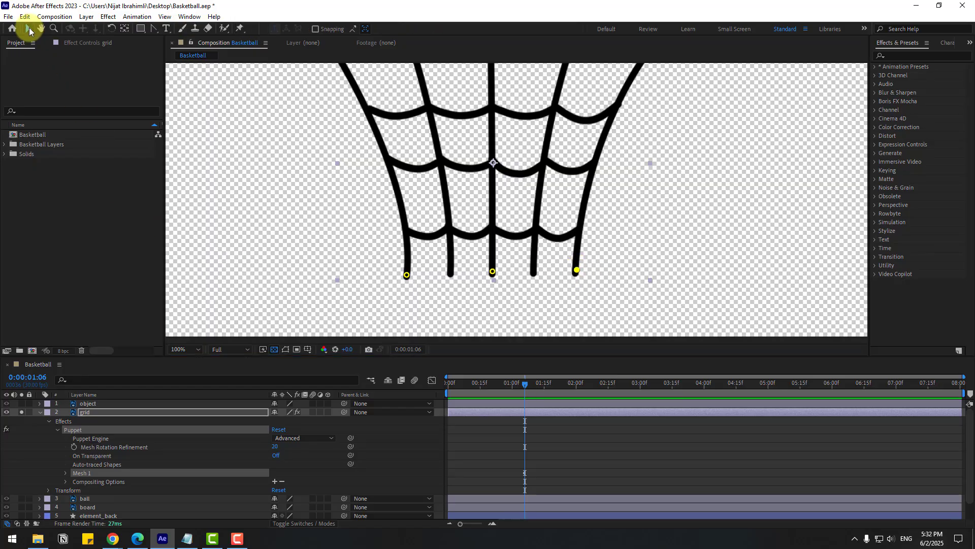
{"action": "left_click", "coordinate": [87, 412]}
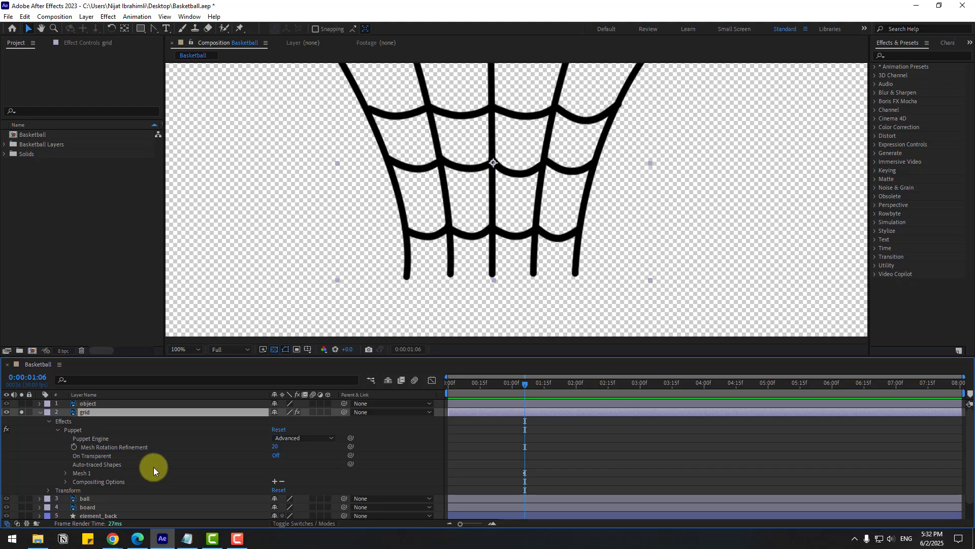
Move all the grid layer's puppet pin position keyframes to 0:00.
{"action": "key", "text": "u"}
{"action": "left_click", "coordinate": [584, 461]}
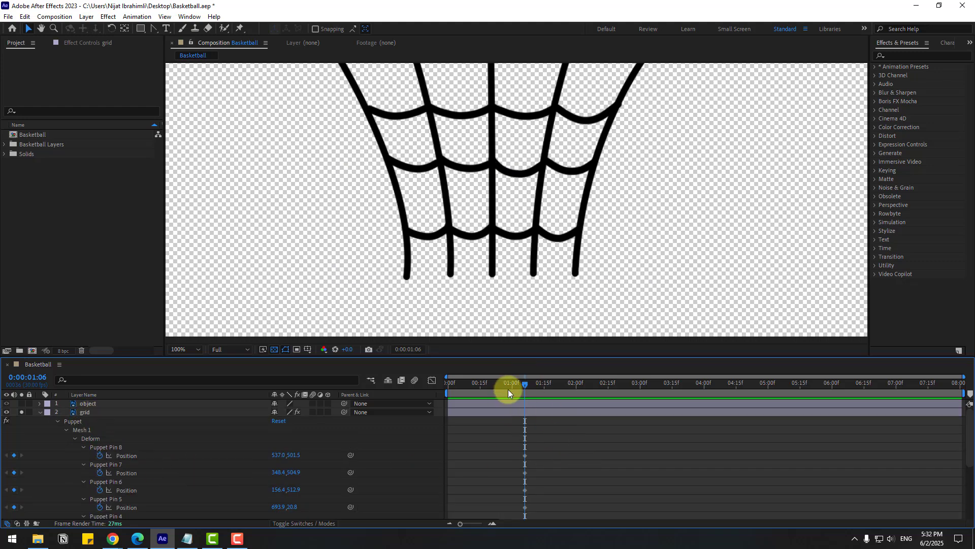
{"action": "left_click", "coordinate": [487, 385]}
{"action": "scroll", "coordinate": [566, 449], "scroll_direction": "down", "scroll_amount": 1}
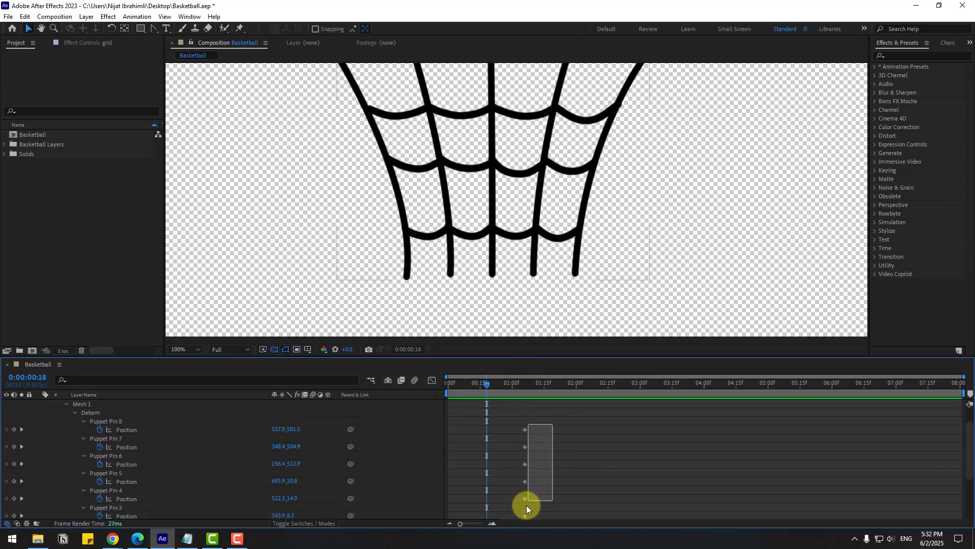
{"action": "mouse_move", "coordinate": [526, 505]}
{"action": "left_mouse_down"}
{"action": "mouse_move", "coordinate": [513, 526]}
{"action": "mouse_move", "coordinate": [535, 497]}
{"action": "left_mouse_up"}
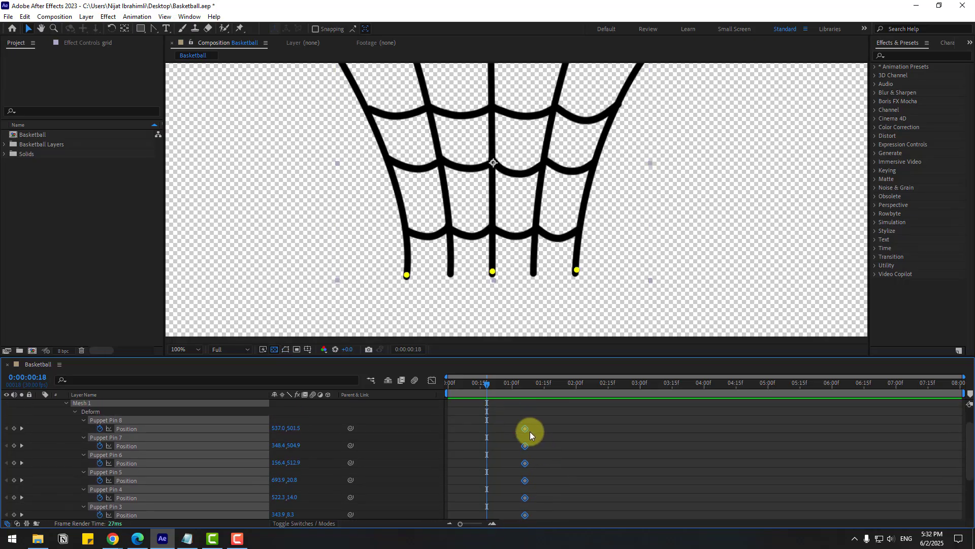
{"action": "left_click_drag", "start_coordinate": [525, 428], "coordinate": [448, 435]}
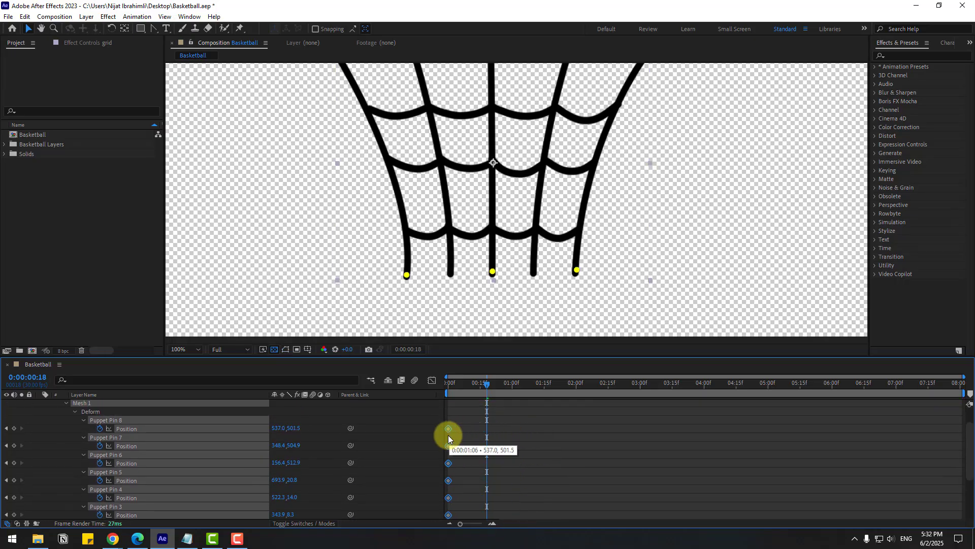
{"action": "left_click", "coordinate": [522, 435]}
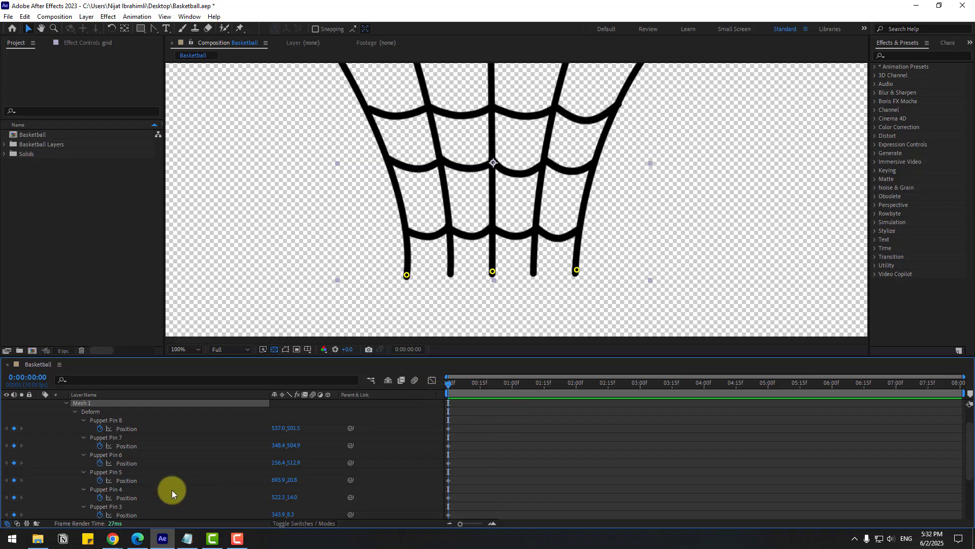
Rename the bottom-left Puppet Pin 6 to 1 and Puppet Pin 7 to 2.
{"action": "left_click", "coordinate": [407, 276]}
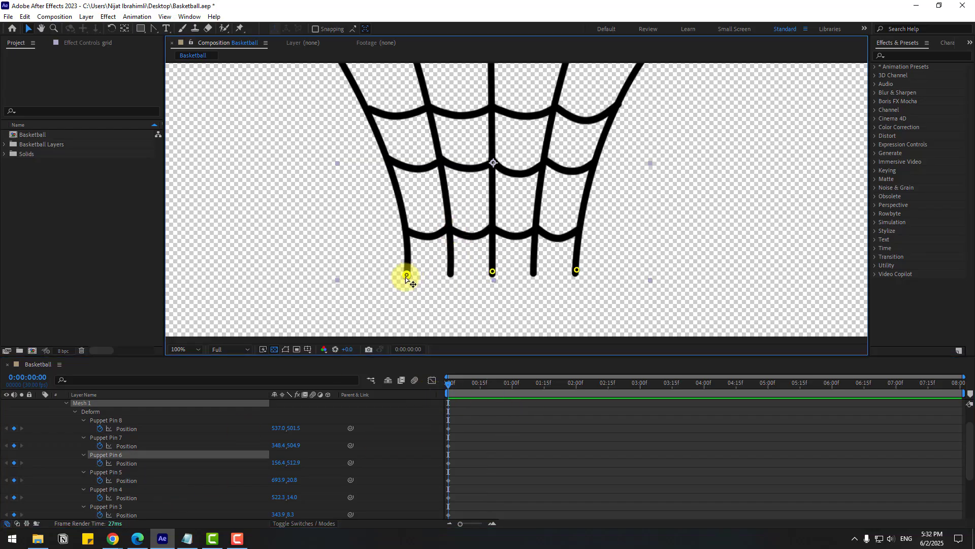
{"action": "left_click", "coordinate": [112, 455]}
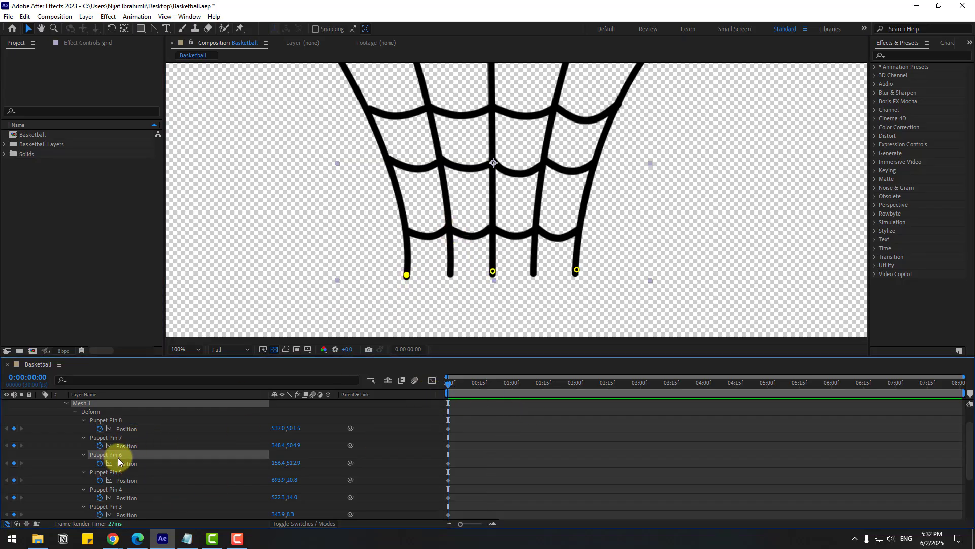
{"action": "key", "text": "Return"}
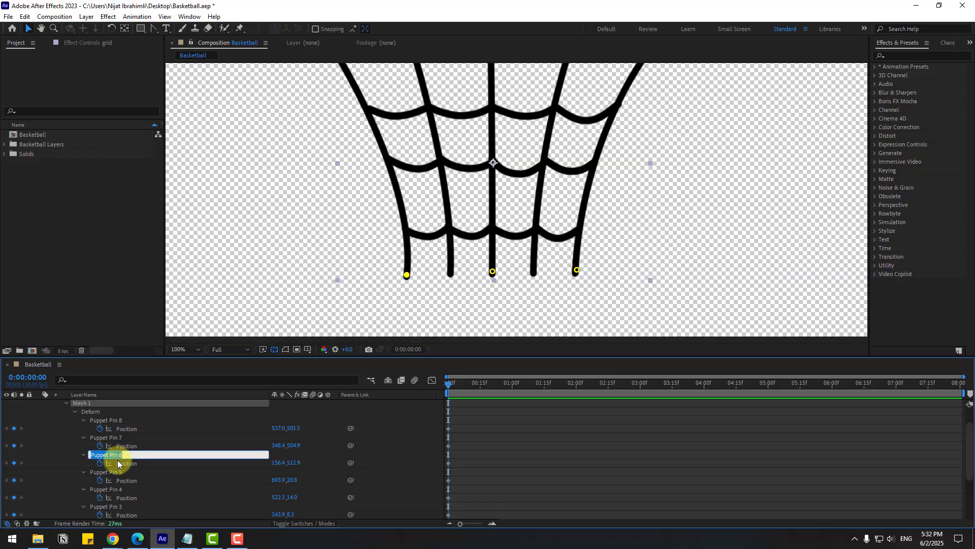
{"action": "type", "text": "1"}
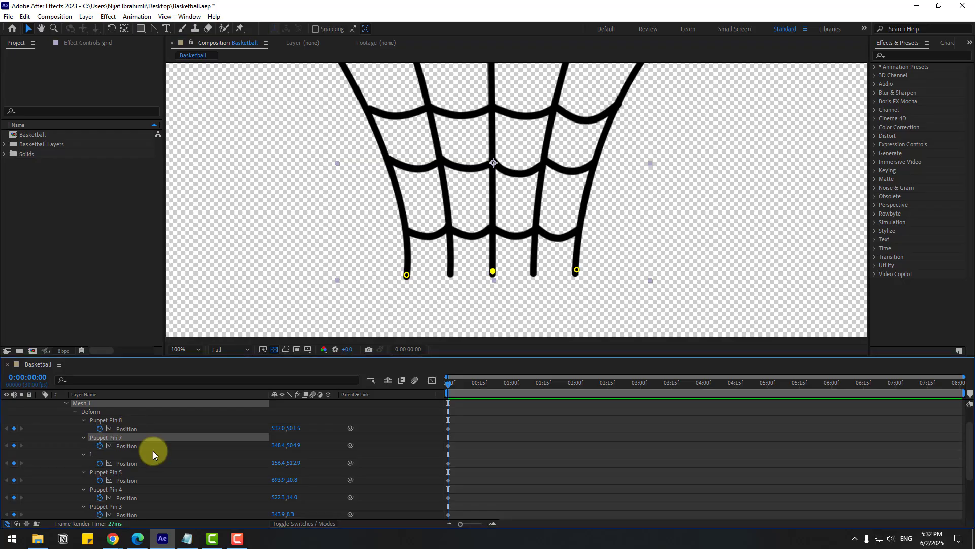
{"action": "key", "text": "Return"}
{"action": "type", "text": "2"}
{"action": "key", "text": "Return"}
Rename the bottom-right Puppet Pin 8 to 3.
{"action": "left_click", "coordinate": [576, 274]}
{"action": "left_click", "coordinate": [106, 422]}
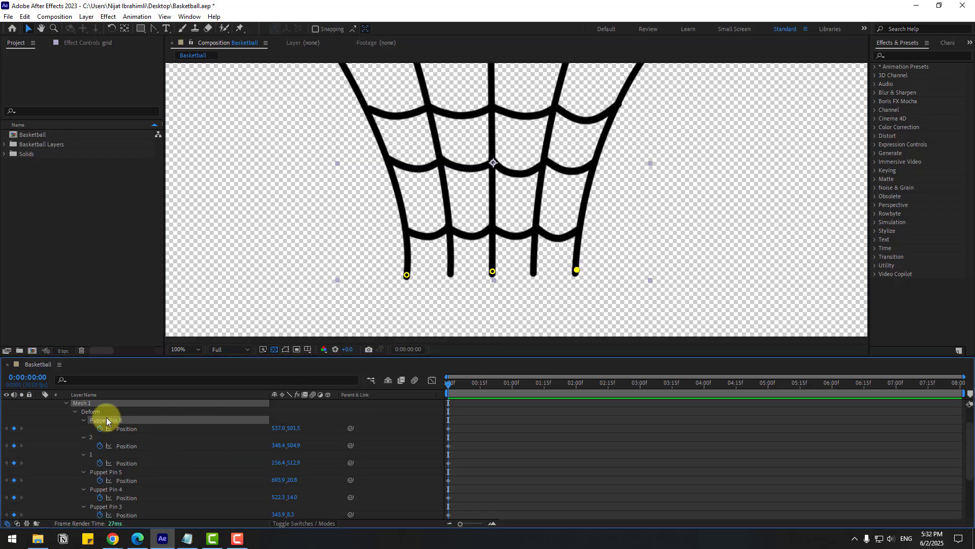
{"action": "key", "text": "Return"}
{"action": "type", "text": "3"}
{"action": "key", "text": "Return"}
{"action": "scroll", "coordinate": [153, 437], "scroll_direction": "up", "scroll_amount": 1}
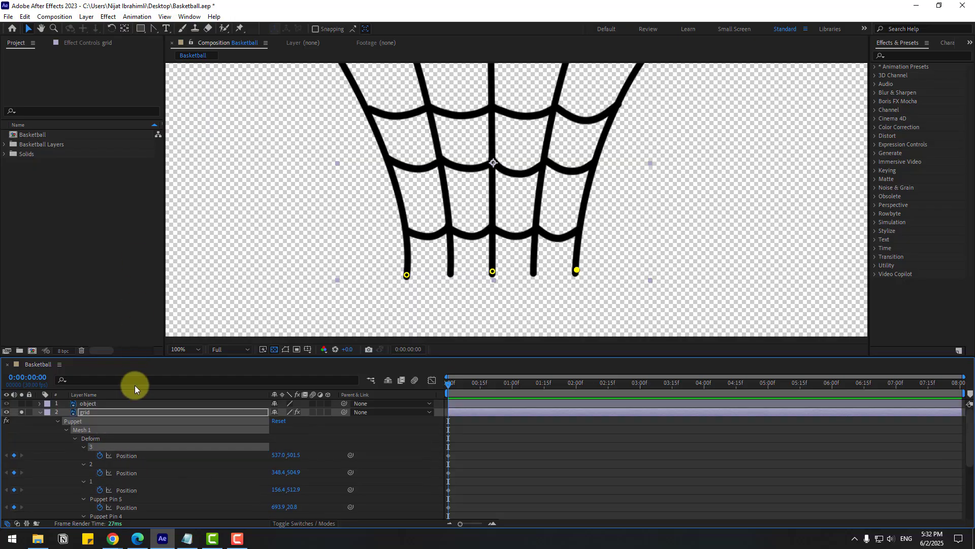
Add a null named 1 with a centred anchor over the left strand's bottom end.
{"action": "left_click", "coordinate": [87, 19]}
{"action": "mouse_move", "coordinate": [102, 28]}
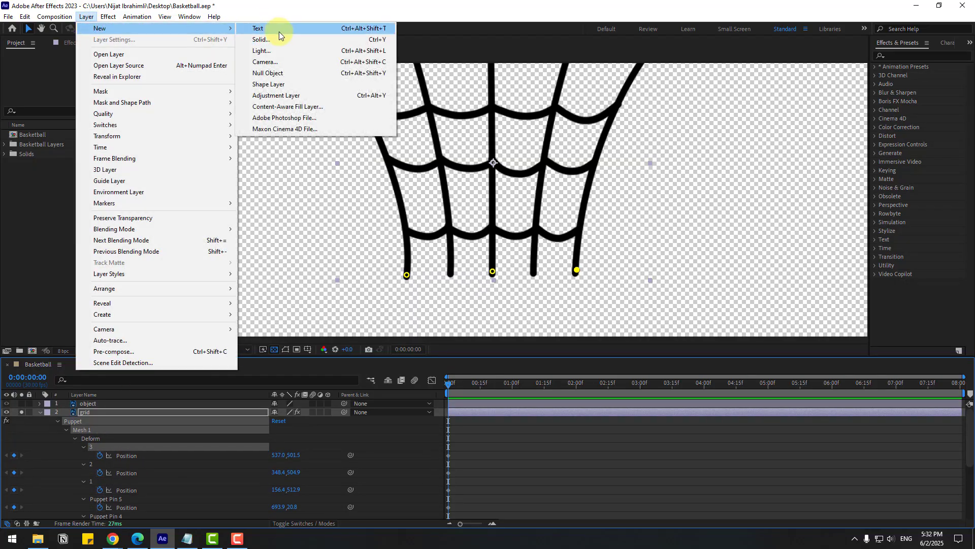
{"action": "left_click", "coordinate": [269, 74]}
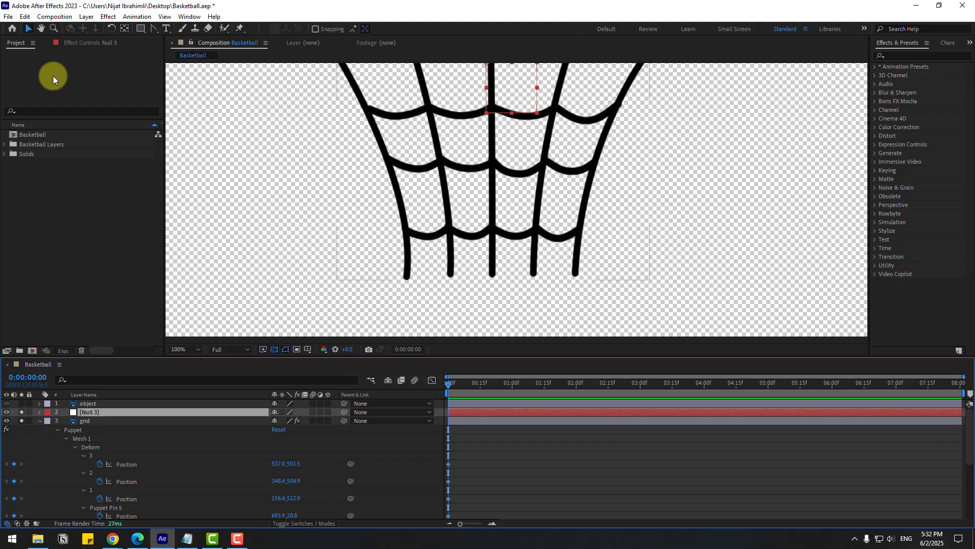
{"action": "left_click_drag", "start_coordinate": [505, 102], "coordinate": [290, 226]}
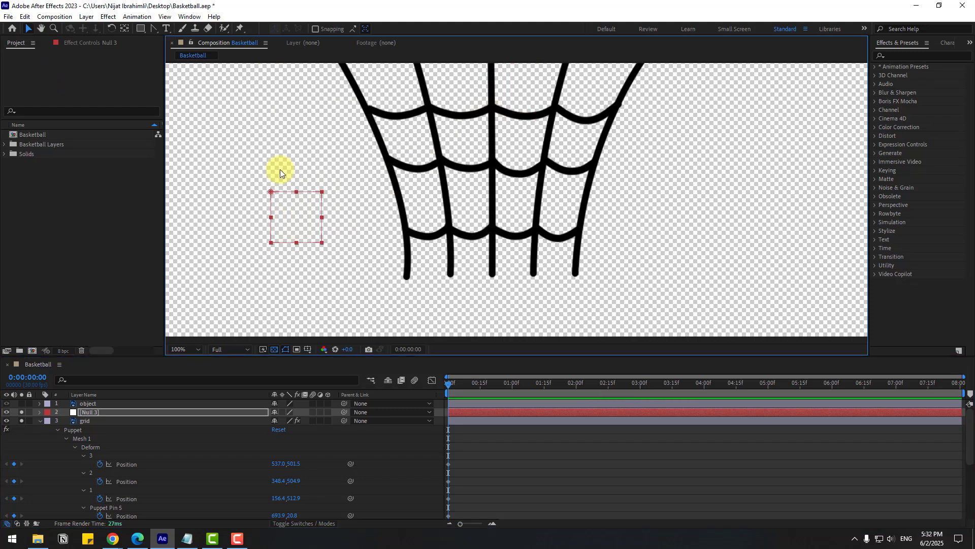
{"action": "double_click", "coordinate": [125, 30], "text": "ctrl"}
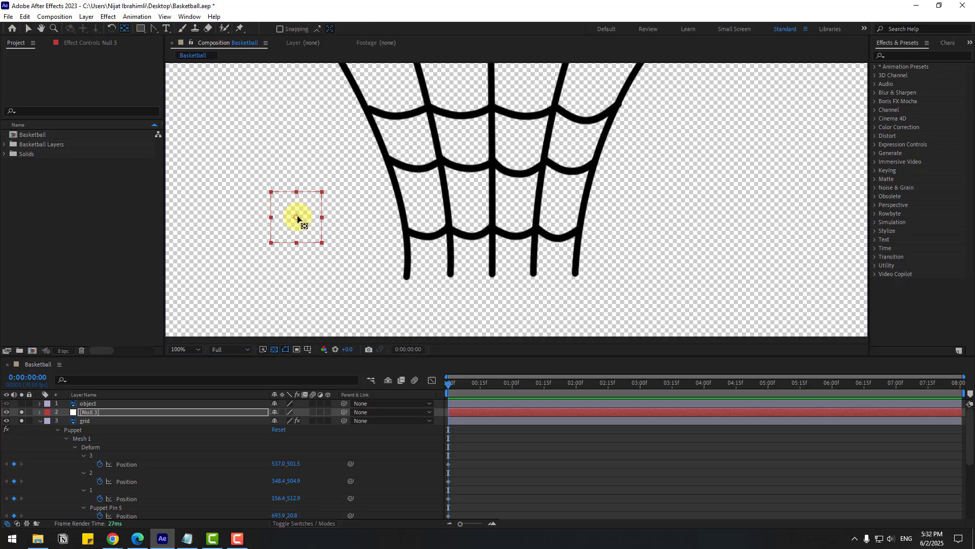
{"action": "left_click", "coordinate": [28, 28]}
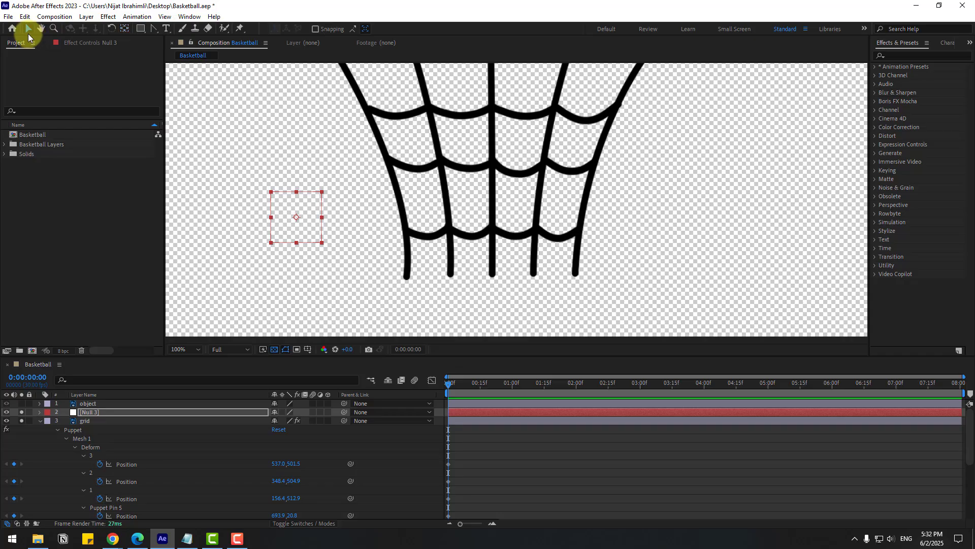
{"action": "left_click_drag", "start_coordinate": [319, 241], "coordinate": [428, 287]}
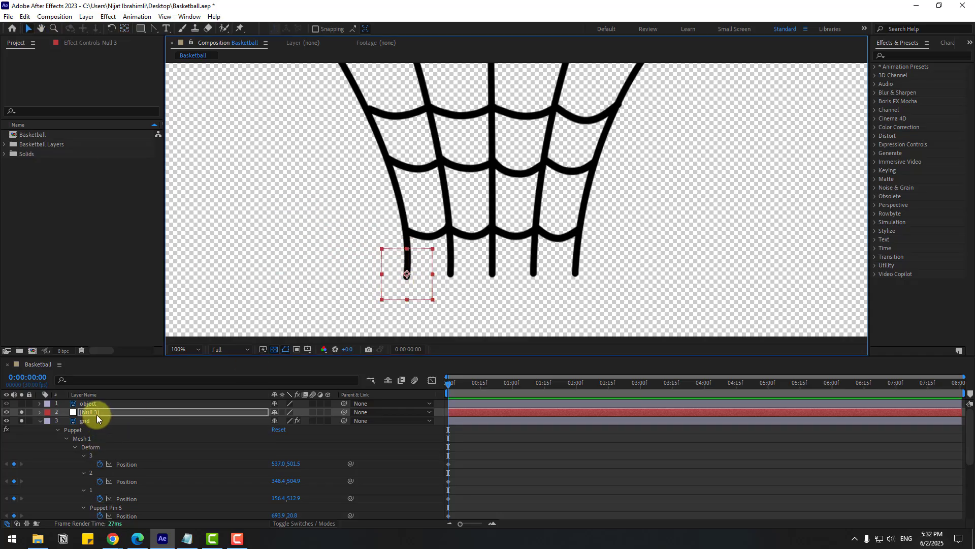
{"action": "type", "text": "1"}
{"action": "key", "text": "Return"}
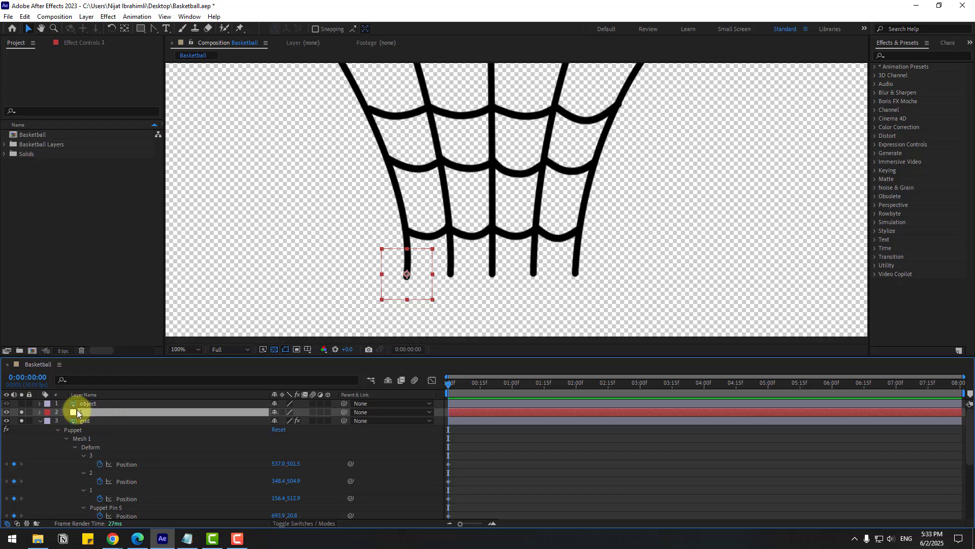
Duplicate the null twice, placing copies over the middle and right strand ends.
{"action": "key", "text": "ctrl+d"}
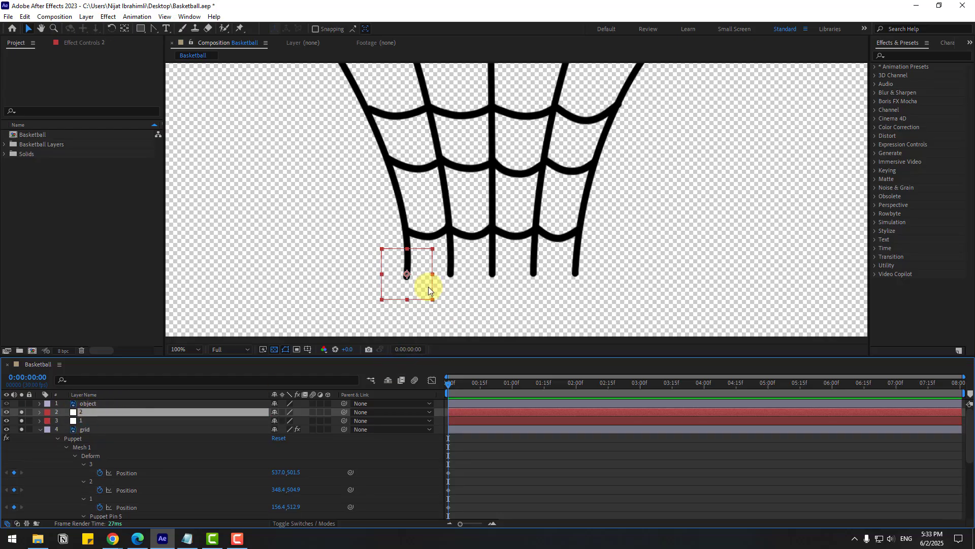
{"action": "left_click_drag", "start_coordinate": [412, 288], "coordinate": [498, 284]}
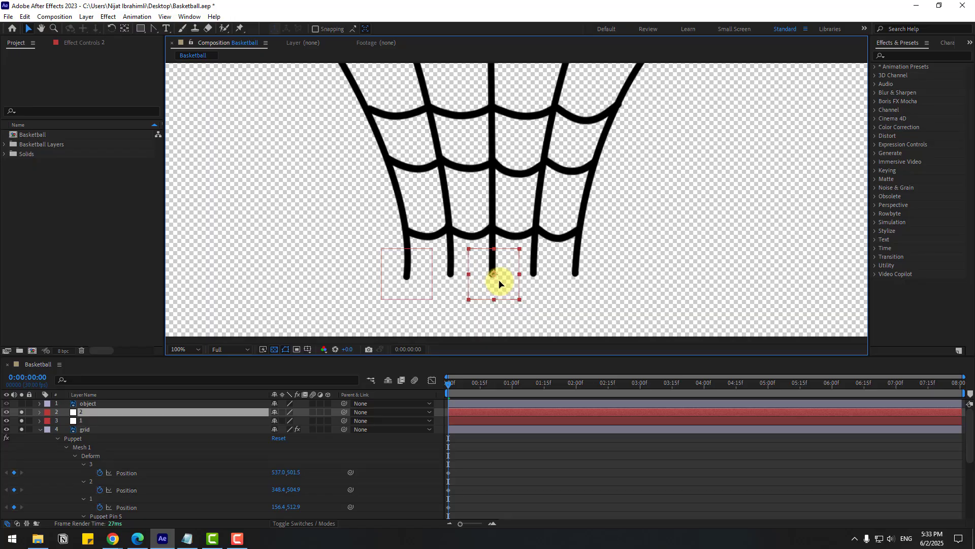
{"action": "key", "text": "Return"}
{"action": "key", "text": "Return"}
{"action": "key", "text": "ctrl+d"}
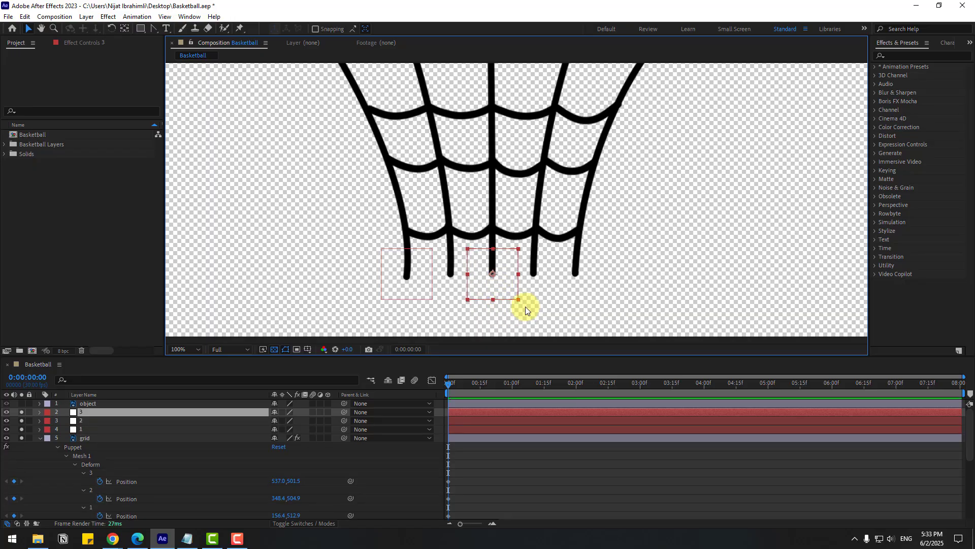
{"action": "left_click_drag", "start_coordinate": [512, 282], "coordinate": [597, 286]}
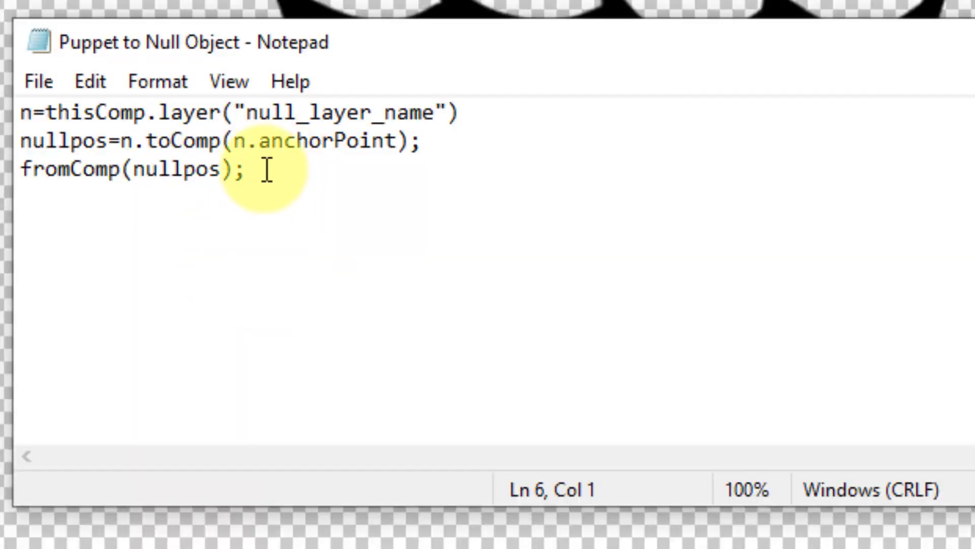
Select all three lines of the toComp/fromComp null expression in the Puppet to Null Object note.
{"action": "left_click", "coordinate": [254, 172]}
{"action": "key", "text": "ctrl+a"}
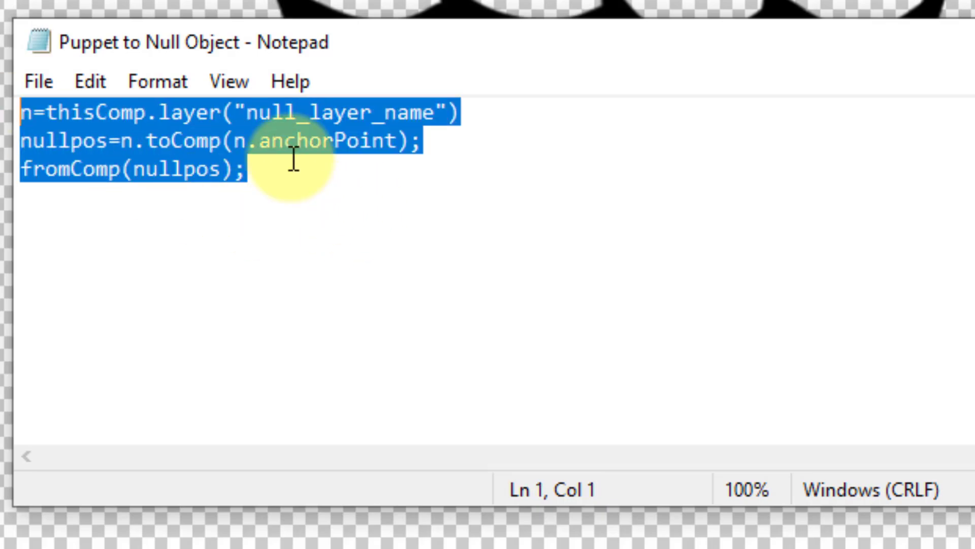
Copy the null expression and paste it as an expression on puppet pin 1's Position.
{"action": "left_click", "coordinate": [91, 81]}
{"action": "left_click", "coordinate": [101, 190]}
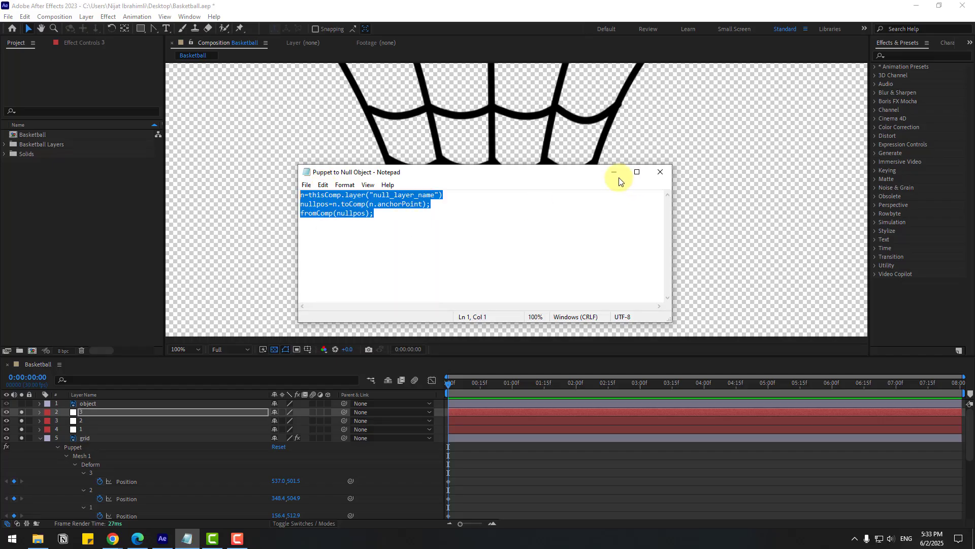
{"action": "left_click", "coordinate": [614, 173]}
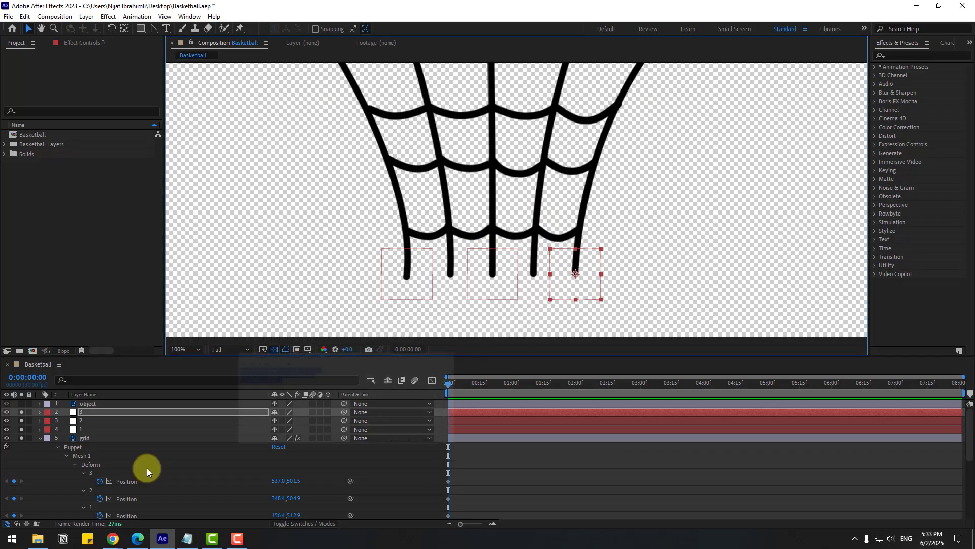
{"action": "scroll", "coordinate": [40, 479], "scroll_direction": "down", "scroll_amount": 1}
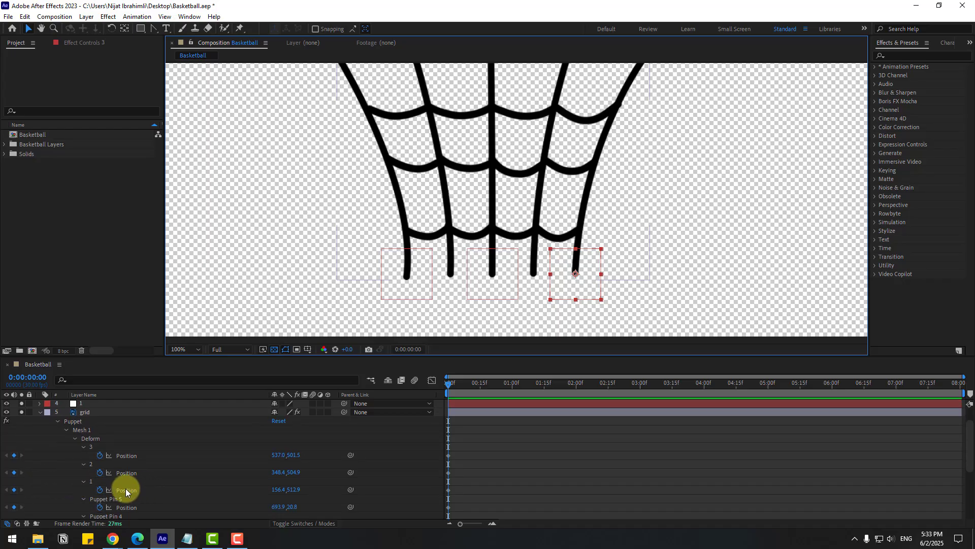
{"action": "left_click", "coordinate": [89, 481]}
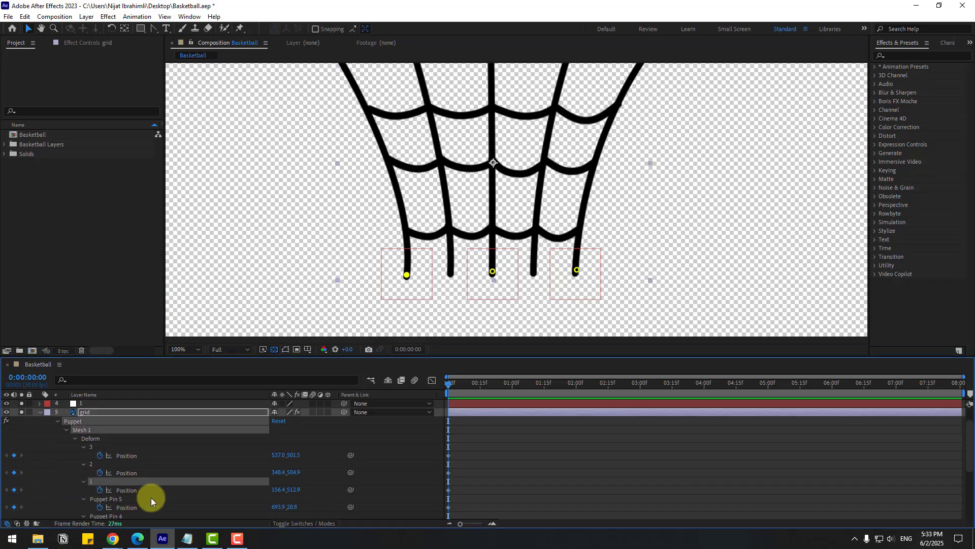
{"action": "left_click", "coordinate": [100, 490], "text": "alt"}
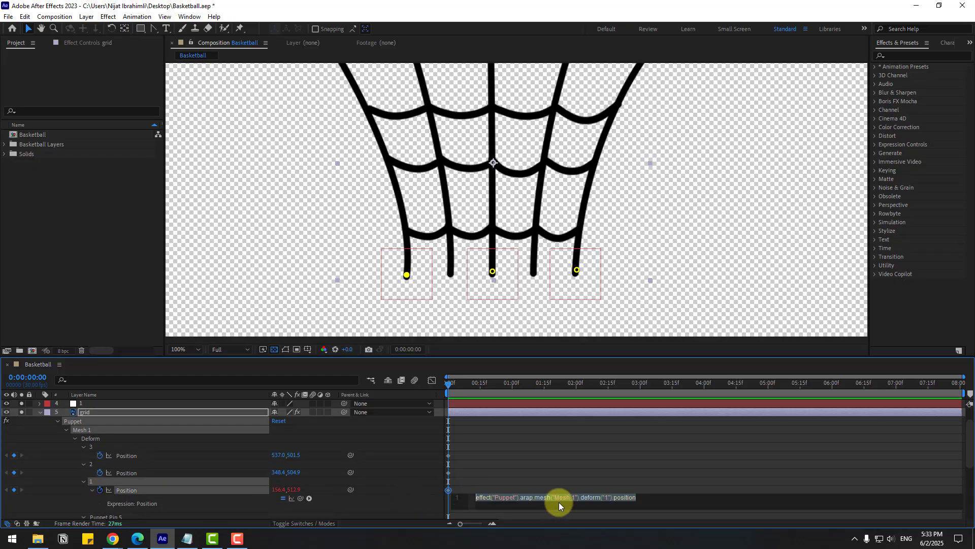
{"action": "key", "text": "ctrl+v"}
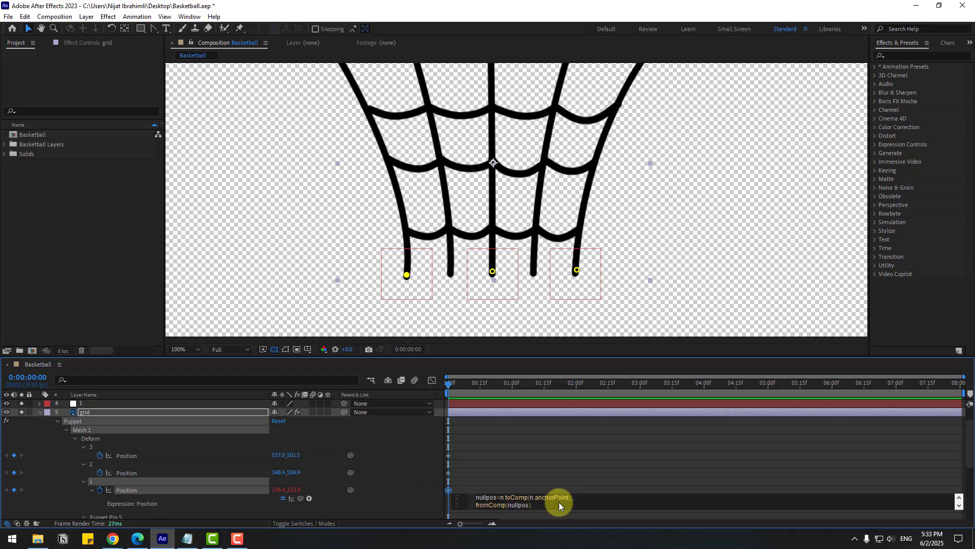
Replace null_layer_name with layer "1" from autocomplete and commit pin 1's expression.
{"action": "left_click", "coordinate": [959, 498]}
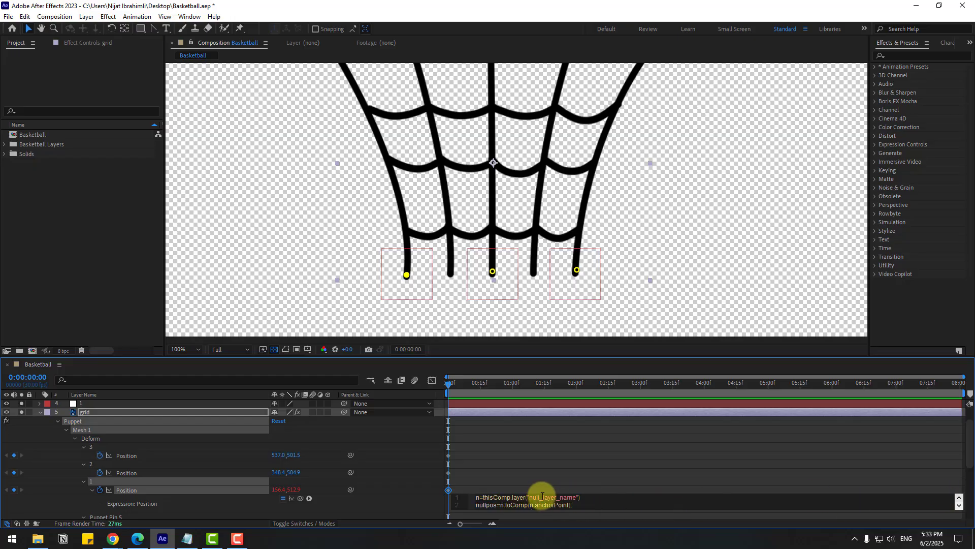
{"action": "left_click_drag", "start_coordinate": [577, 497], "coordinate": [530, 498]}
{"action": "key", "text": "BackSpace"}
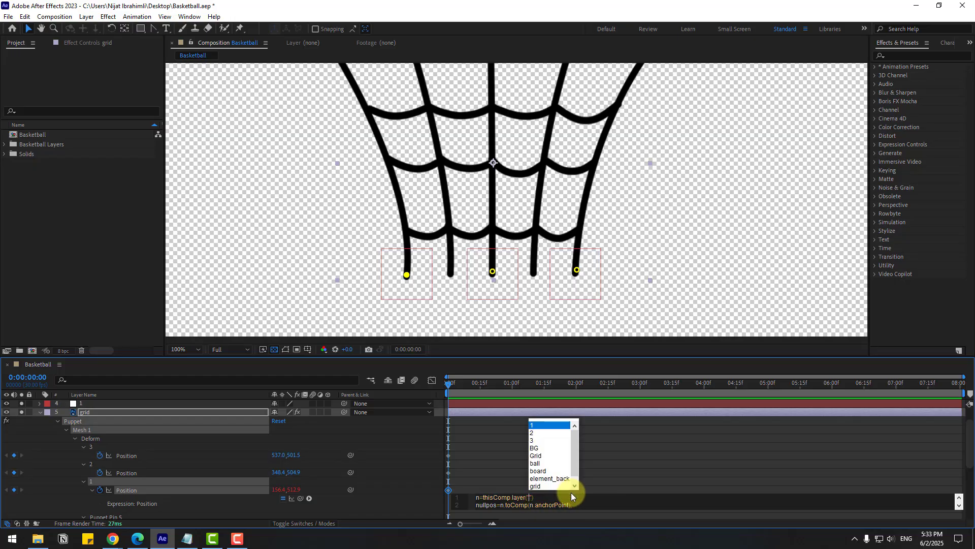
{"action": "left_click", "coordinate": [535, 425]}
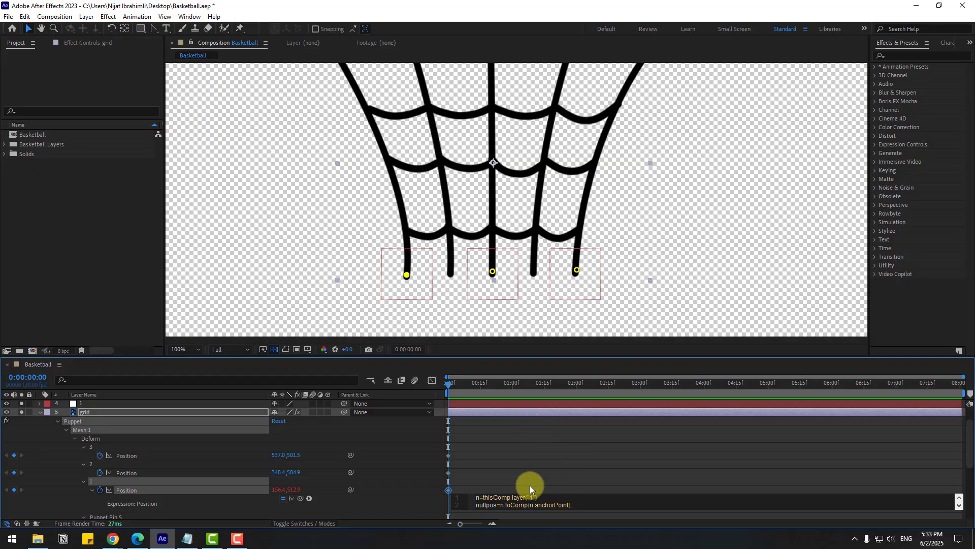
{"action": "left_click", "coordinate": [60, 483]}
{"action": "scroll", "coordinate": [69, 501], "scroll_direction": "up", "scroll_amount": 2}
{"action": "left_click", "coordinate": [85, 429]}
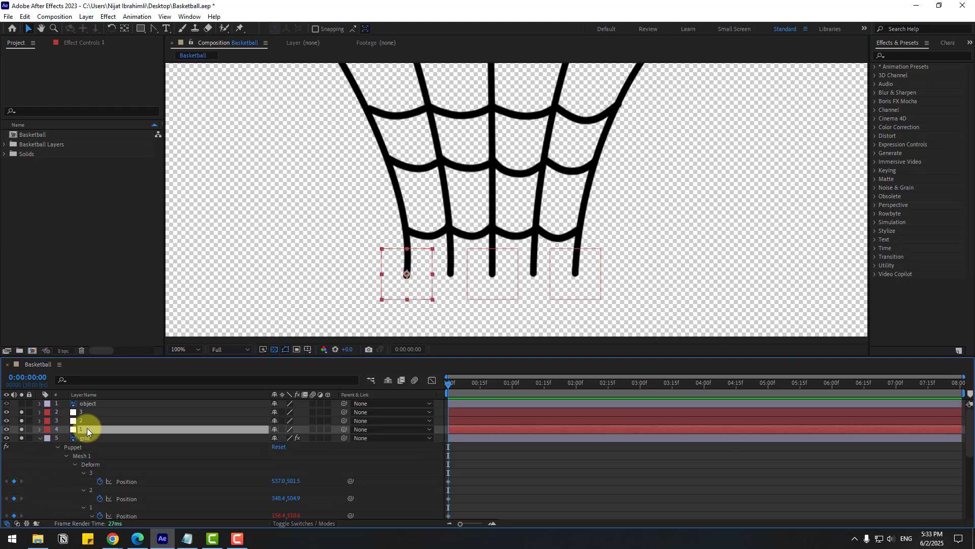
{"action": "mouse_move", "coordinate": [415, 289]}
{"action": "left_mouse_down"}
{"action": "mouse_move", "coordinate": [392, 278]}
{"action": "mouse_move", "coordinate": [413, 289]}
{"action": "mouse_move", "coordinate": [429, 276]}
{"action": "mouse_move", "coordinate": [383, 276]}
{"action": "mouse_move", "coordinate": [437, 276]}
{"action": "mouse_move", "coordinate": [400, 275]}
{"action": "mouse_move", "coordinate": [422, 294]}
{"action": "mouse_move", "coordinate": [437, 277]}
{"action": "mouse_move", "coordinate": [200, 452]}
{"action": "mouse_move", "coordinate": [422, 298]}
{"action": "mouse_move", "coordinate": [415, 300]}
{"action": "left_mouse_up"}
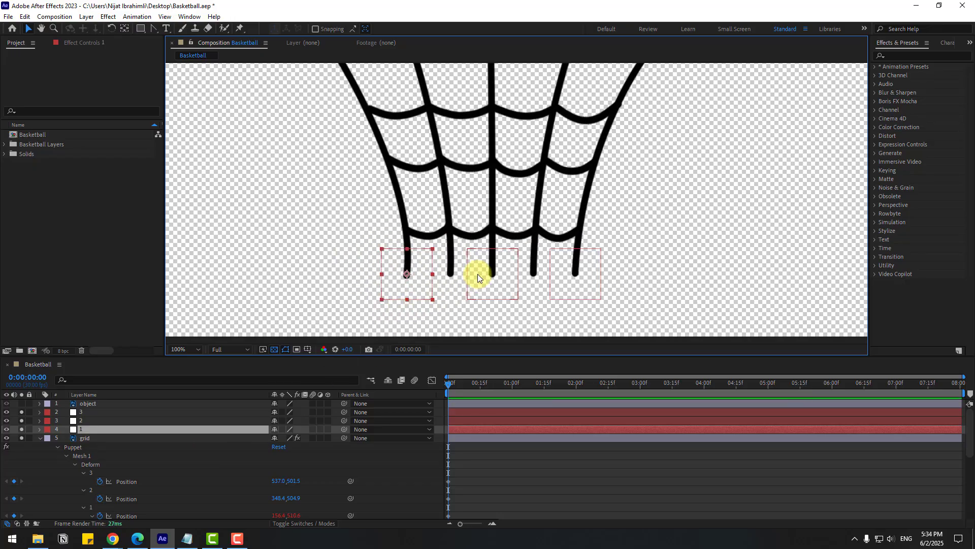
Paste the null expression onto pin 2's Position, with null_layer_name swapped for layer "2".
{"action": "left_click", "coordinate": [91, 490]}
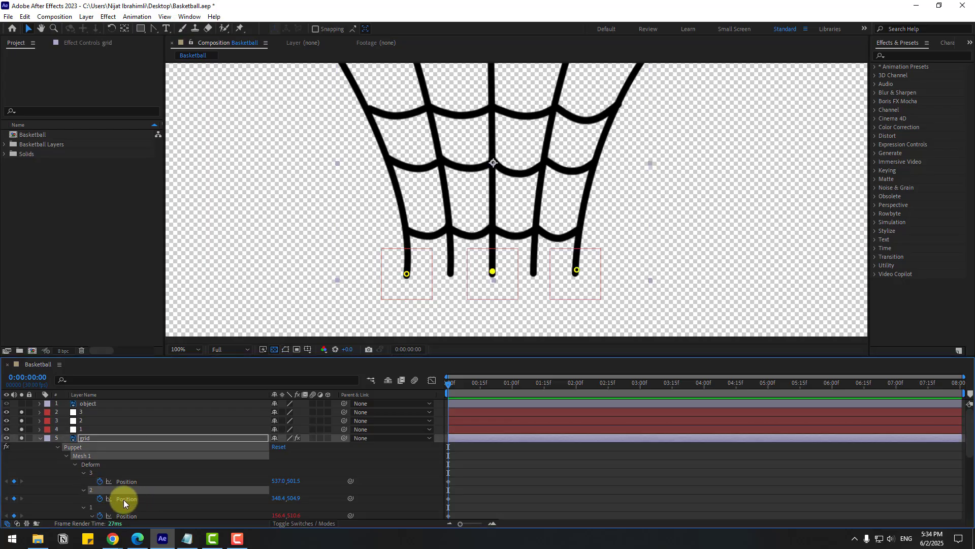
{"action": "left_click", "coordinate": [101, 498], "text": "alt"}
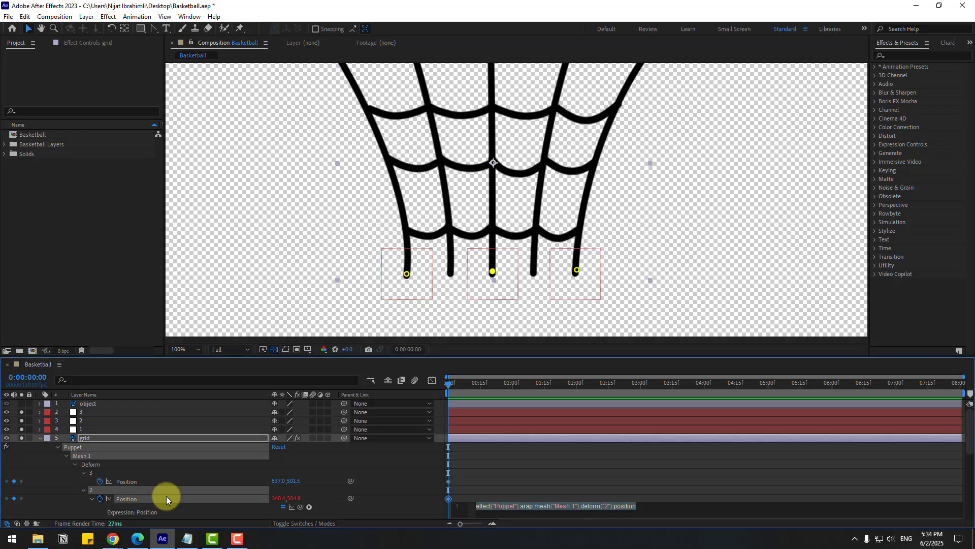
{"action": "key", "text": "ctrl+v"}
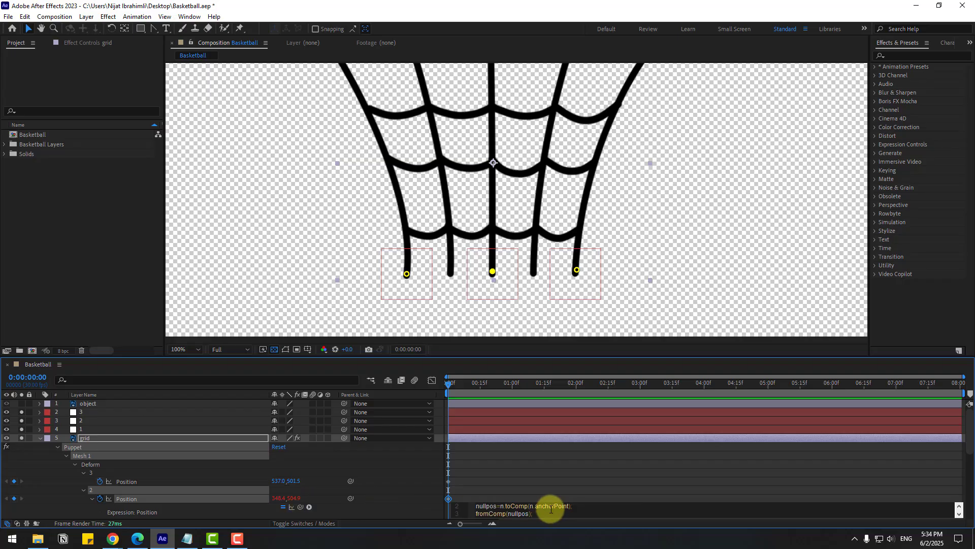
{"action": "left_click_drag", "start_coordinate": [577, 507], "coordinate": [529, 506]}
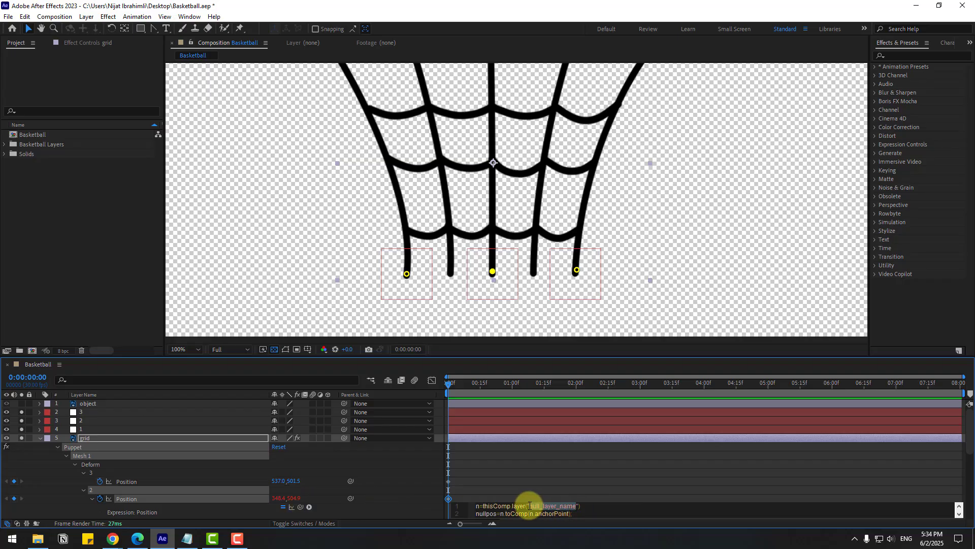
{"action": "key", "text": "BackSpace"}
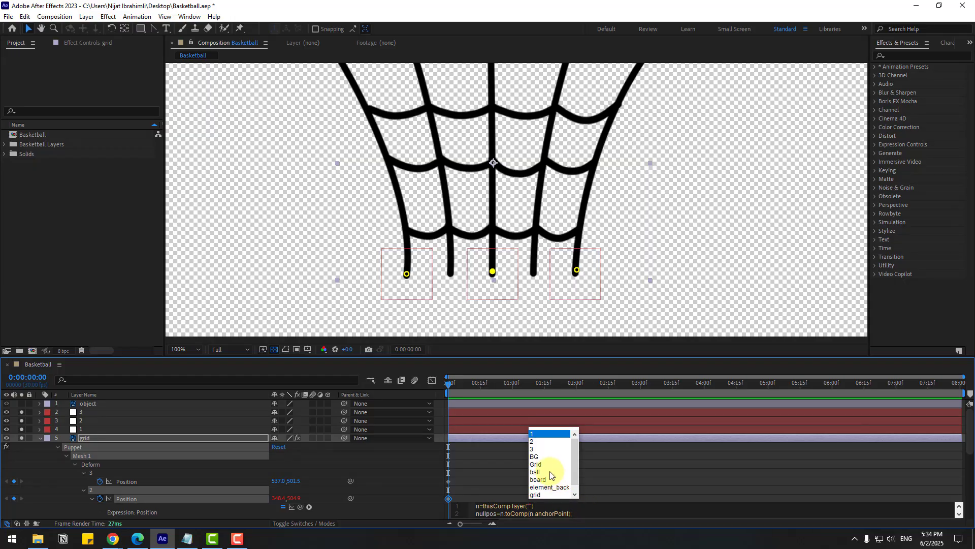
{"action": "left_click", "coordinate": [535, 442]}
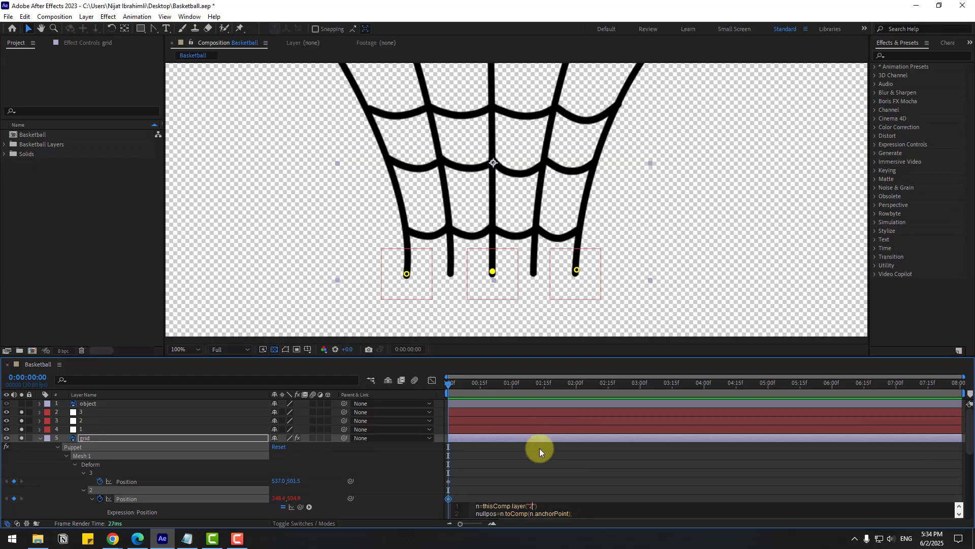
{"action": "left_click", "coordinate": [60, 488]}
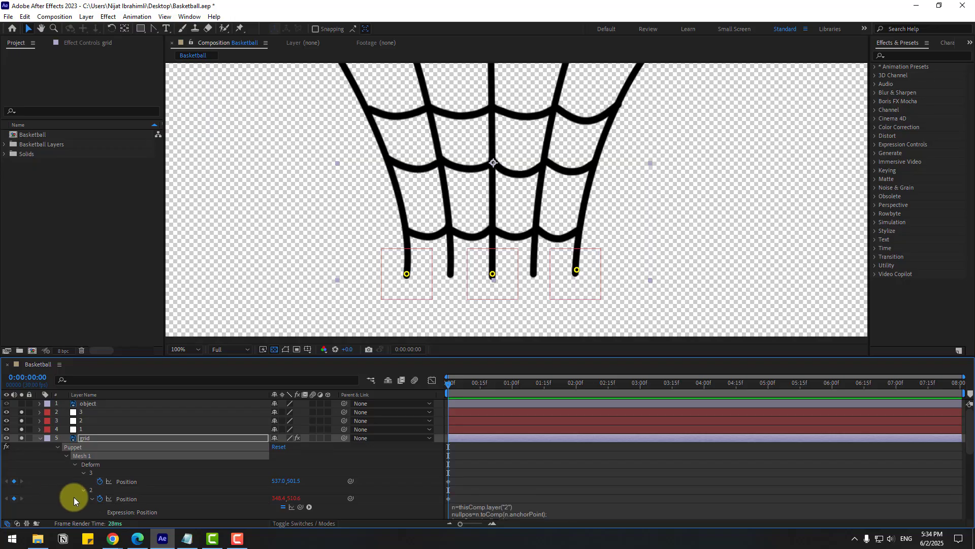
Paste the null expression onto pin 3's Position, with null_layer_name swapped for layer "3".
{"action": "left_click", "coordinate": [100, 481], "text": "alt"}
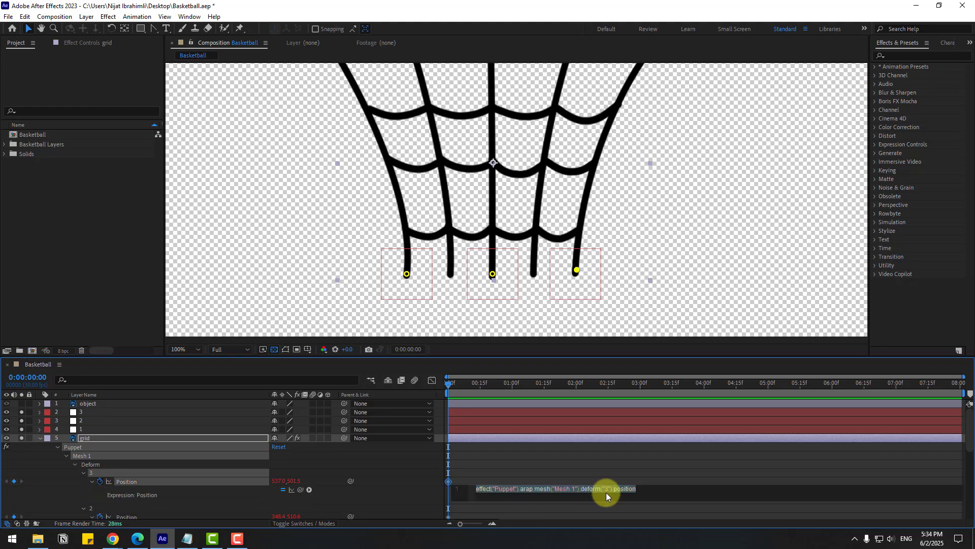
{"action": "key", "text": "ctrl+v"}
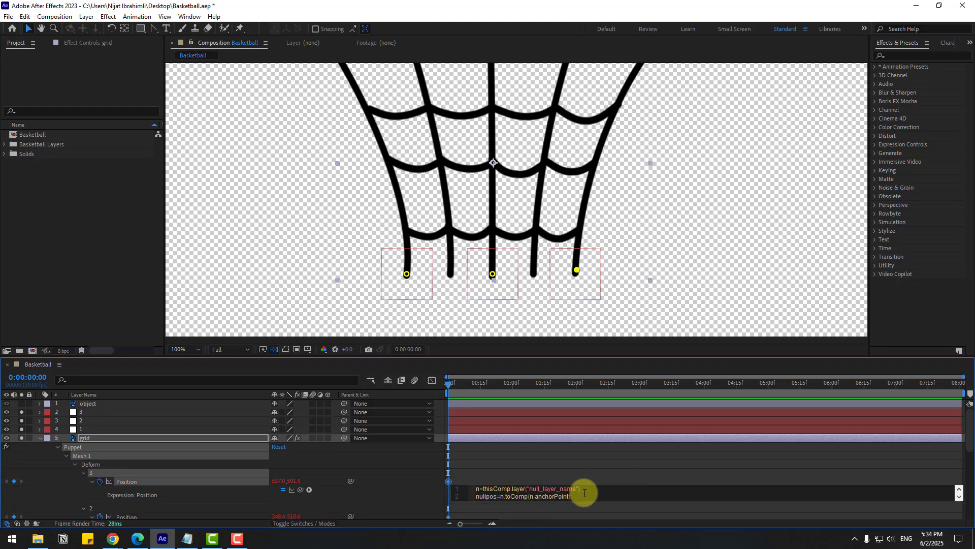
{"action": "left_click_drag", "start_coordinate": [577, 489], "coordinate": [529, 488]}
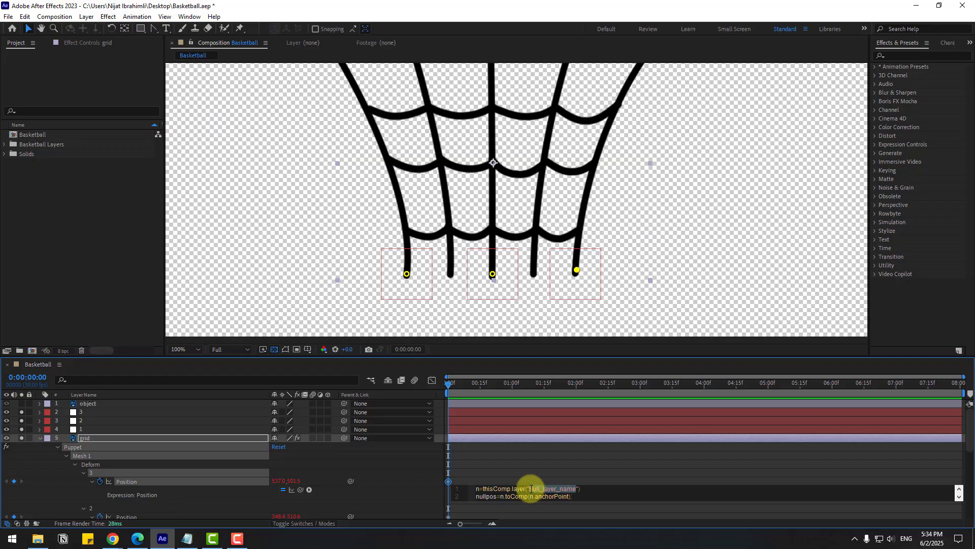
{"action": "key", "text": "BackSpace"}
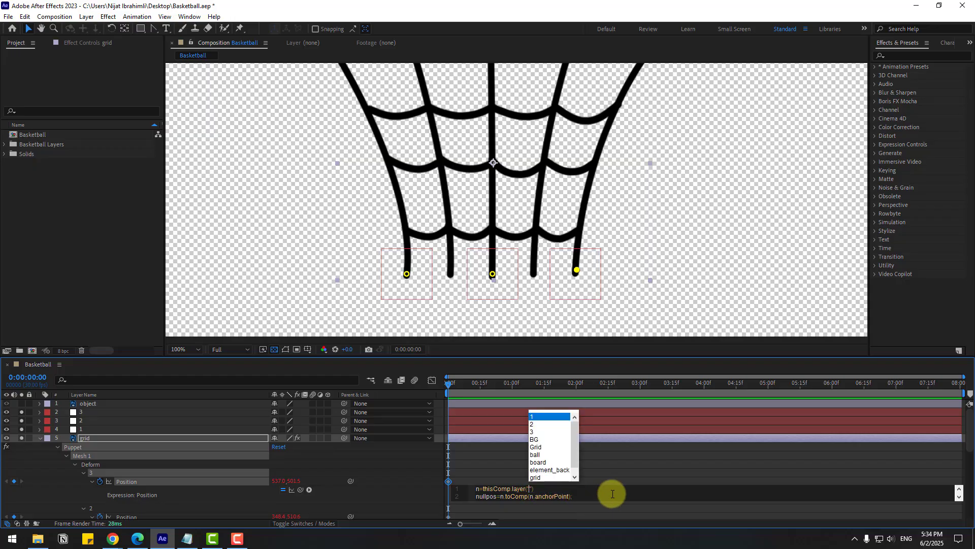
{"action": "left_click", "coordinate": [533, 432]}
{"action": "left_click", "coordinate": [55, 485]}
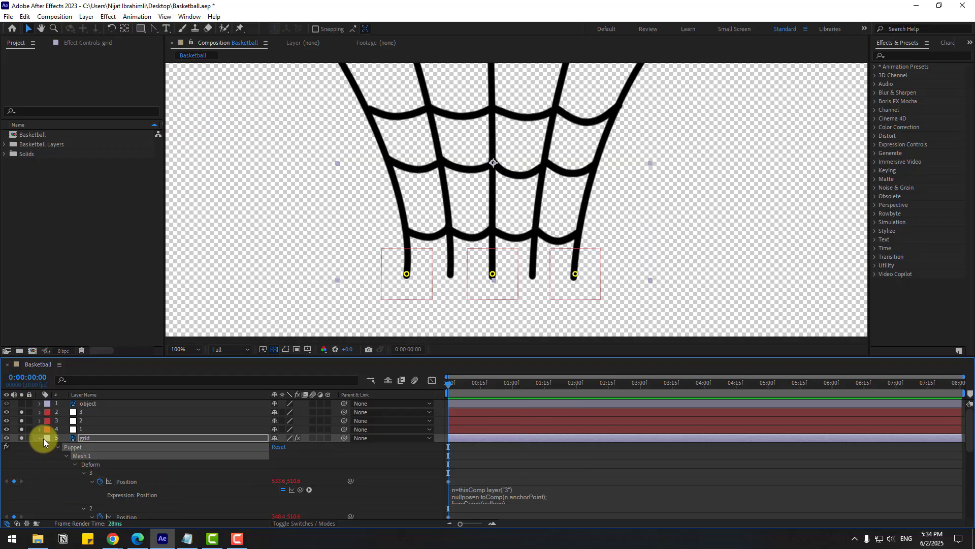
Collapse the net layer and drag nulls 1, 2 and 3 to test the net bending.
{"action": "left_click", "coordinate": [40, 438]}
{"action": "left_click", "coordinate": [91, 430]}
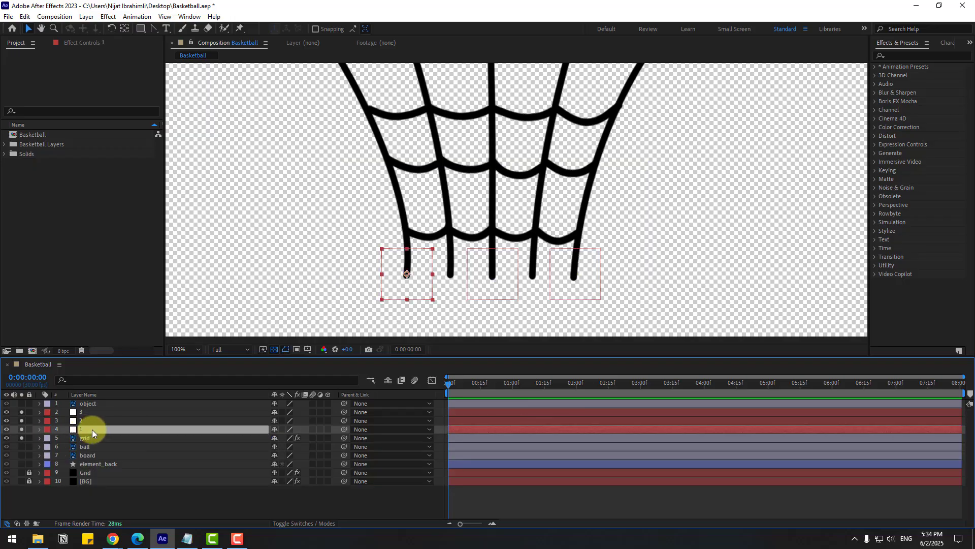
{"action": "mouse_move", "coordinate": [410, 279]}
{"action": "left_mouse_down"}
{"action": "mouse_move", "coordinate": [374, 283]}
{"action": "mouse_move", "coordinate": [383, 270]}
{"action": "mouse_move", "coordinate": [407, 274]}
{"action": "left_mouse_up"}
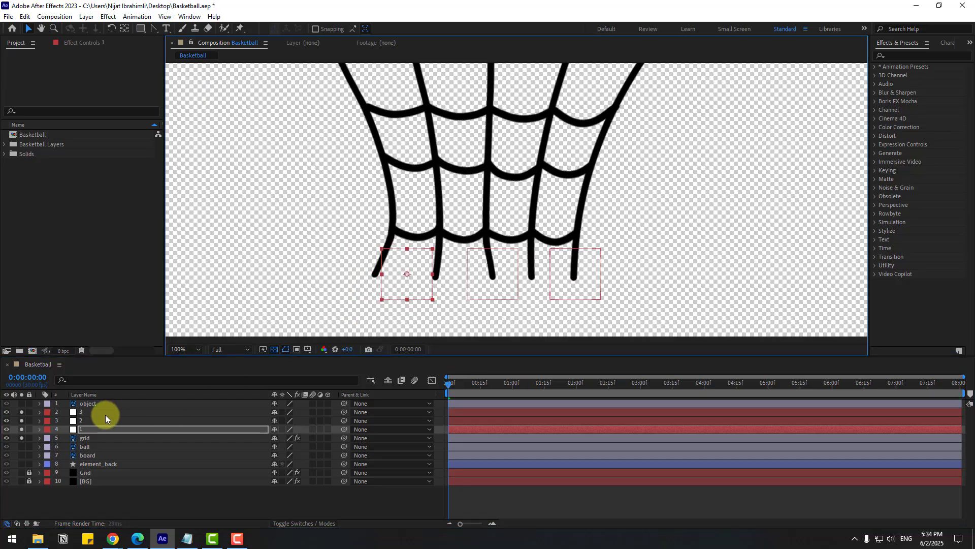
{"action": "left_click", "coordinate": [102, 420]}
{"action": "mouse_move", "coordinate": [483, 282]}
{"action": "left_mouse_down"}
{"action": "mouse_move", "coordinate": [498, 283]}
{"action": "mouse_move", "coordinate": [472, 306]}
{"action": "mouse_move", "coordinate": [483, 282]}
{"action": "left_mouse_up"}
{"action": "left_click", "coordinate": [76, 413]}
{"action": "left_click_drag", "start_coordinate": [566, 280], "coordinate": [603, 287]}
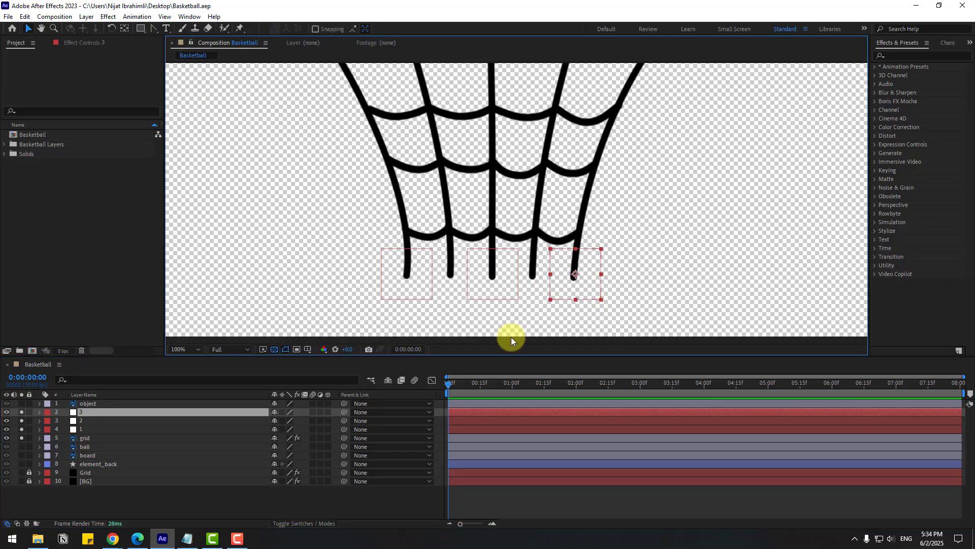
Turn off the Solo switches, set the viewer to 50%, and select nulls 1–3.
{"action": "left_click_drag", "start_coordinate": [21, 413], "coordinate": [22, 438]}
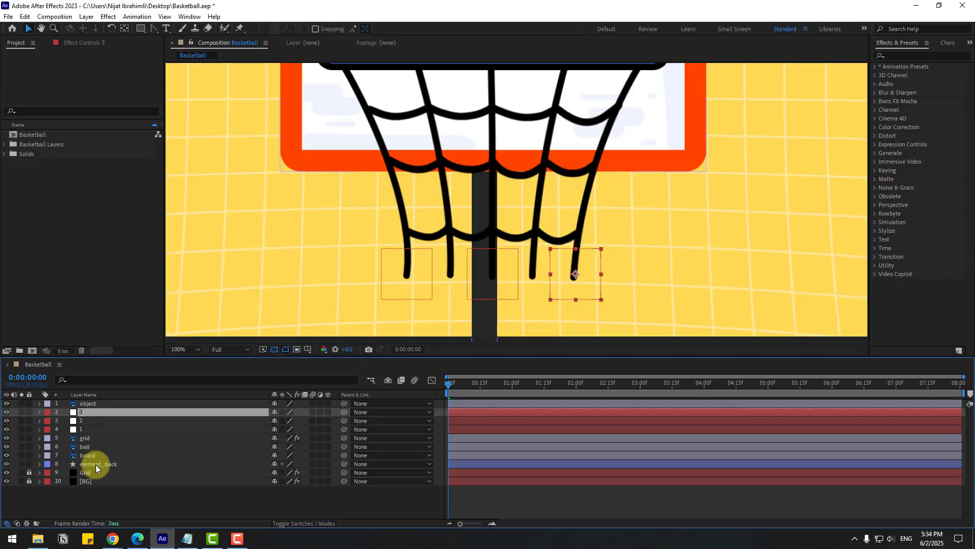
{"action": "left_click", "coordinate": [190, 352]}
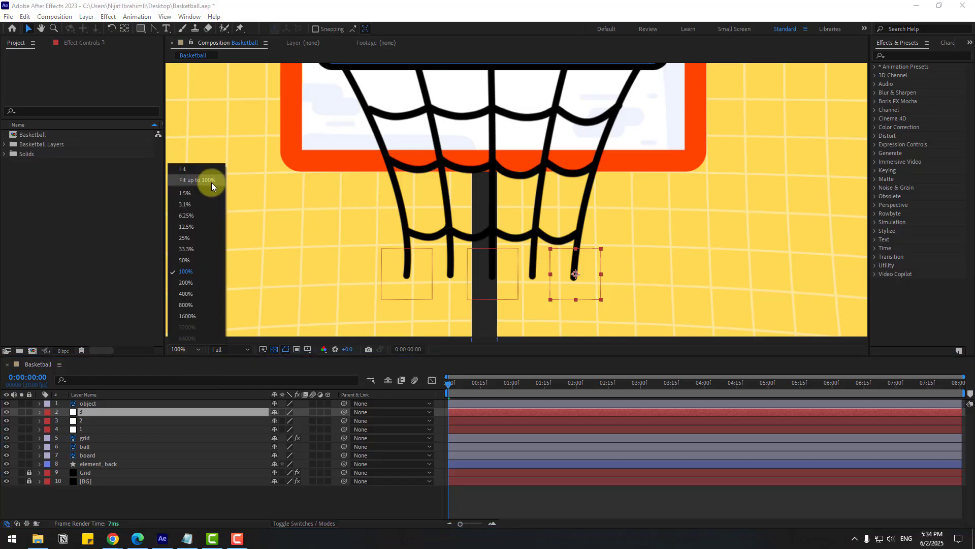
{"action": "left_click", "coordinate": [212, 182]}
{"action": "left_click", "coordinate": [83, 429]}
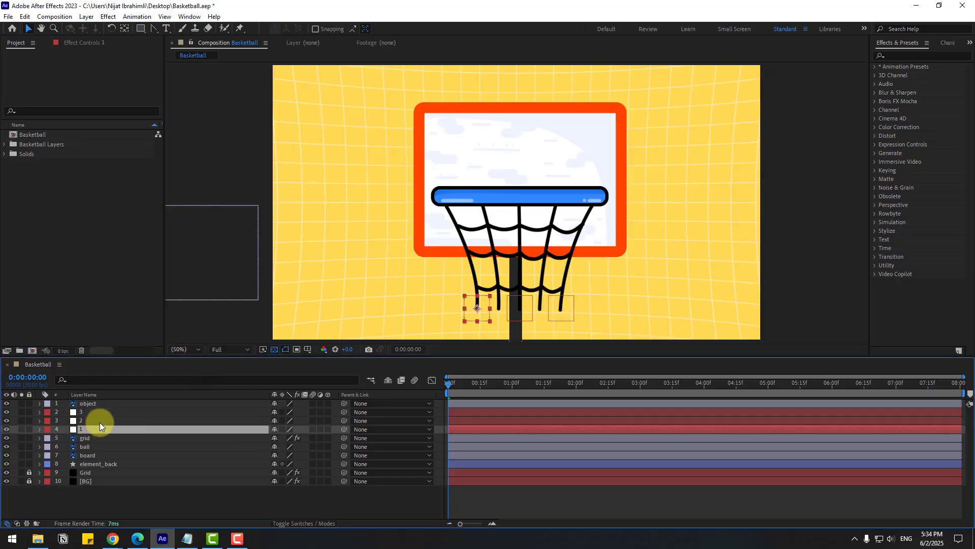
{"action": "left_click", "coordinate": [78, 421], "text": "ctrl"}
{"action": "left_click", "coordinate": [84, 413], "text": "ctrl"}
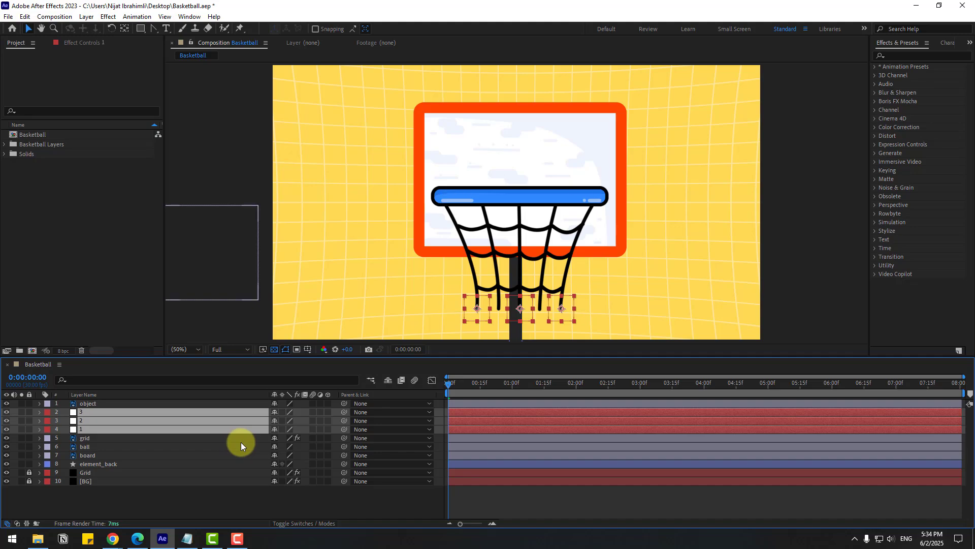
Keyframe nulls 1–3's Position at 0:00:01:00, then jump +10 frames to 0:00:01:10.
{"action": "key", "text": "p"}
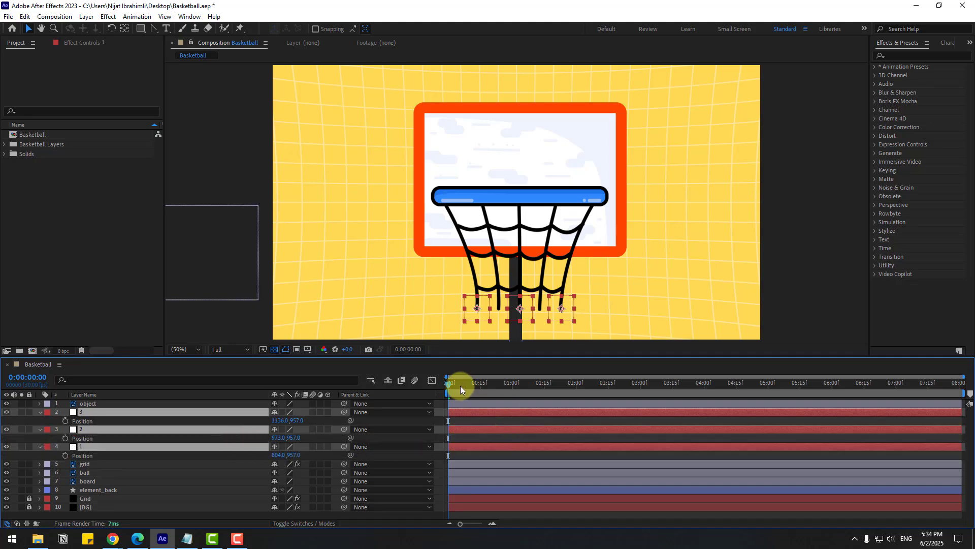
{"action": "left_click_drag", "start_coordinate": [460, 386], "coordinate": [512, 395]}
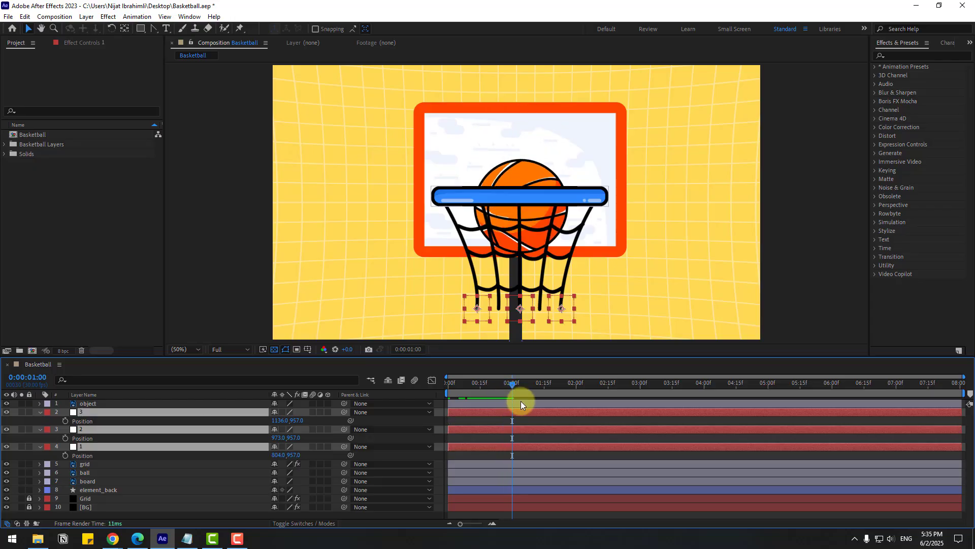
{"action": "left_click", "coordinate": [65, 421]}
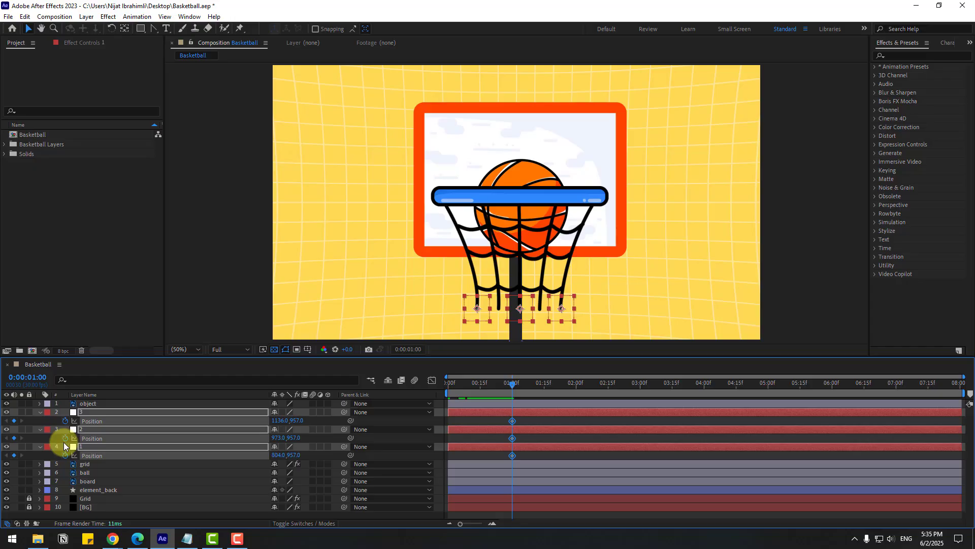
{"action": "left_click", "coordinate": [404, 350]}
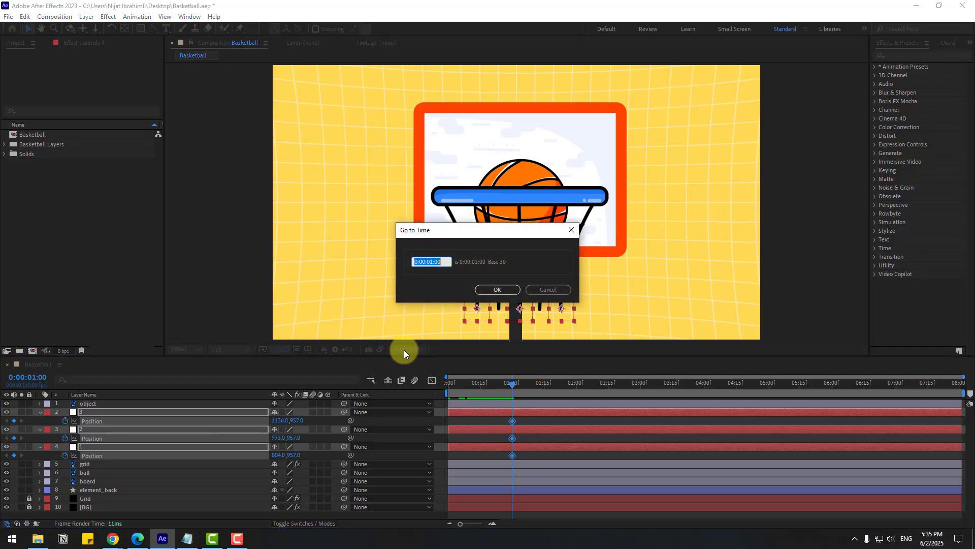
{"action": "type", "text": "+10"}
{"action": "left_click", "coordinate": [502, 288]}
{"action": "left_click", "coordinate": [549, 424]}
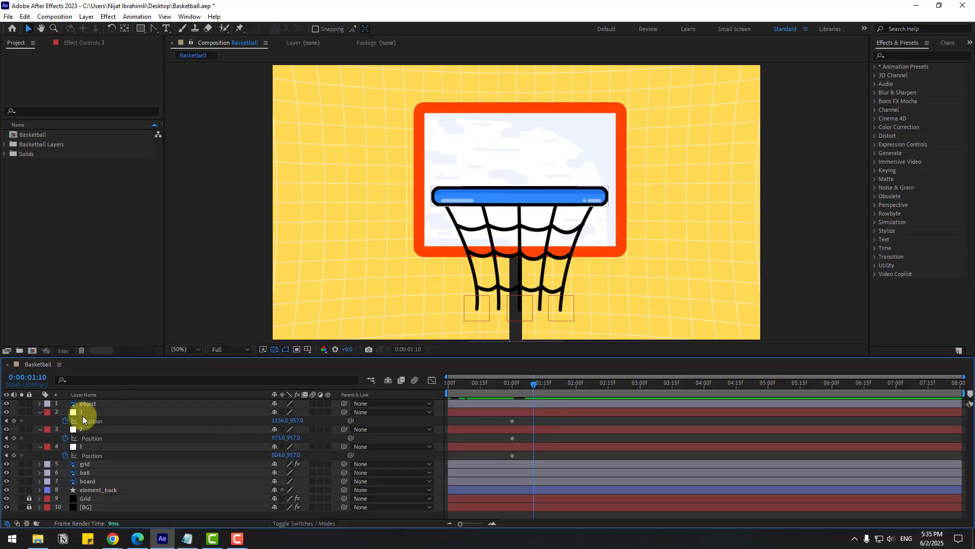
At 1:10, key null 1 pulled left, null 2 pulled down and null 3 pushed right.
{"action": "left_click", "coordinate": [80, 446]}
{"action": "scroll", "coordinate": [547, 276], "scroll_direction": "up", "scroll_amount": 4}
{"action": "left_click_drag", "start_coordinate": [547, 276], "coordinate": [575, 199]}
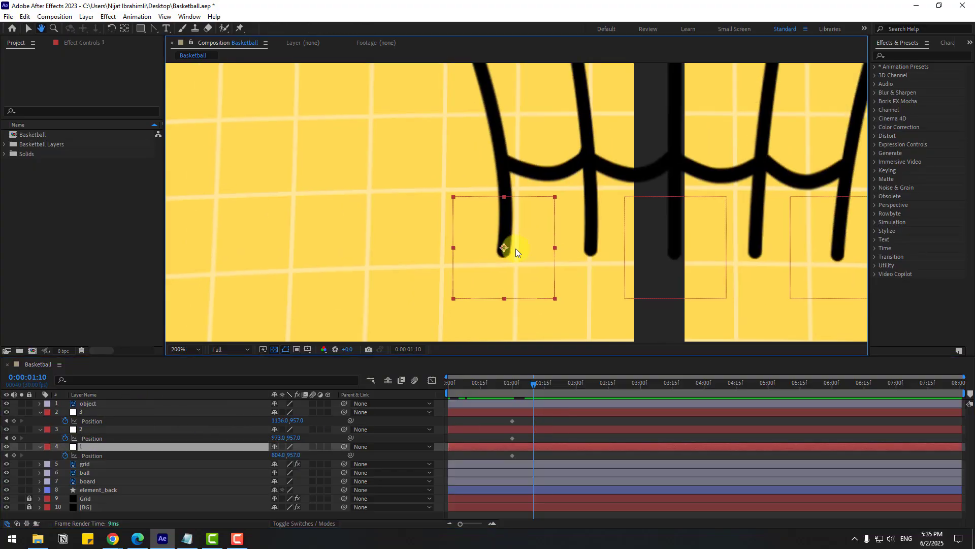
{"action": "left_click_drag", "start_coordinate": [523, 270], "coordinate": [249, 269]}
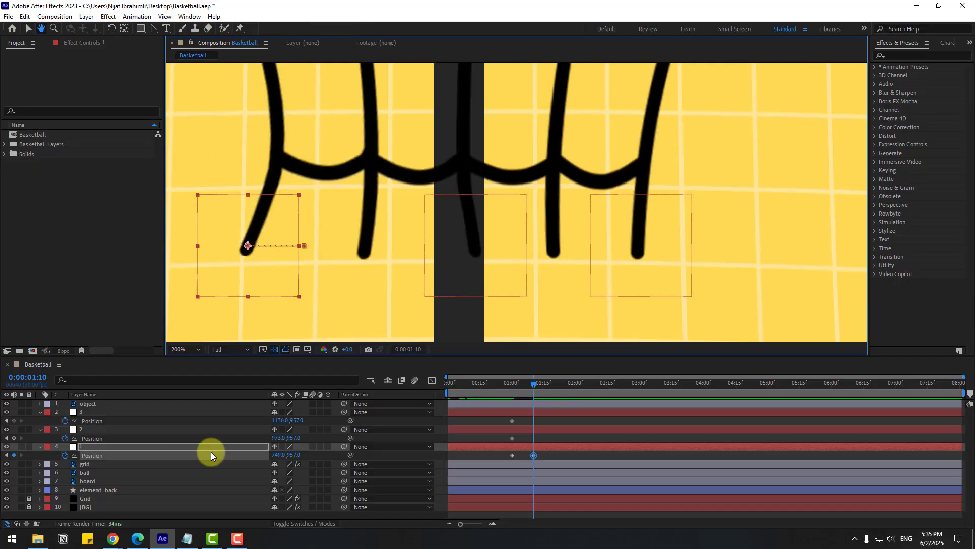
{"action": "left_click", "coordinate": [81, 430]}
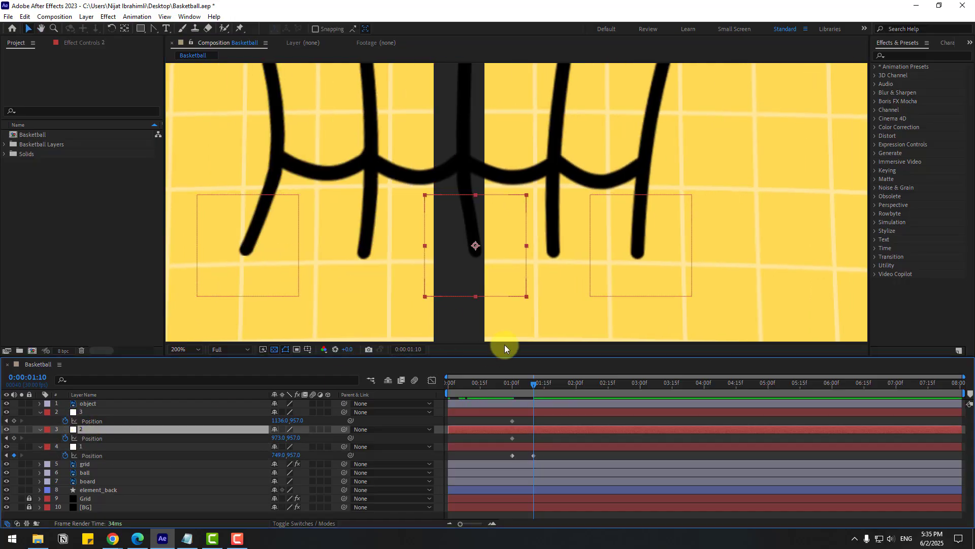
{"action": "left_click_drag", "start_coordinate": [488, 283], "coordinate": [483, 327]}
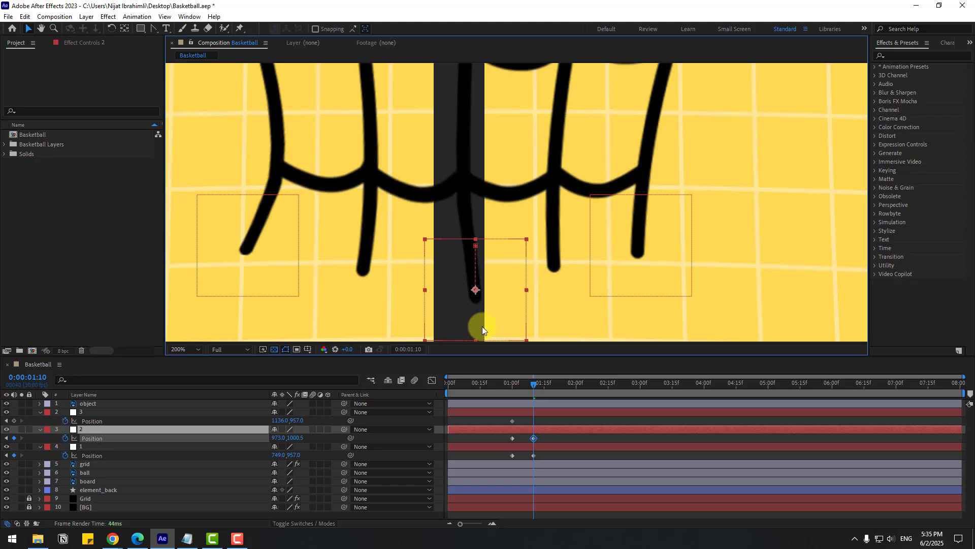
{"action": "left_click", "coordinate": [80, 412]}
{"action": "left_click_drag", "start_coordinate": [612, 265], "coordinate": [686, 264]}
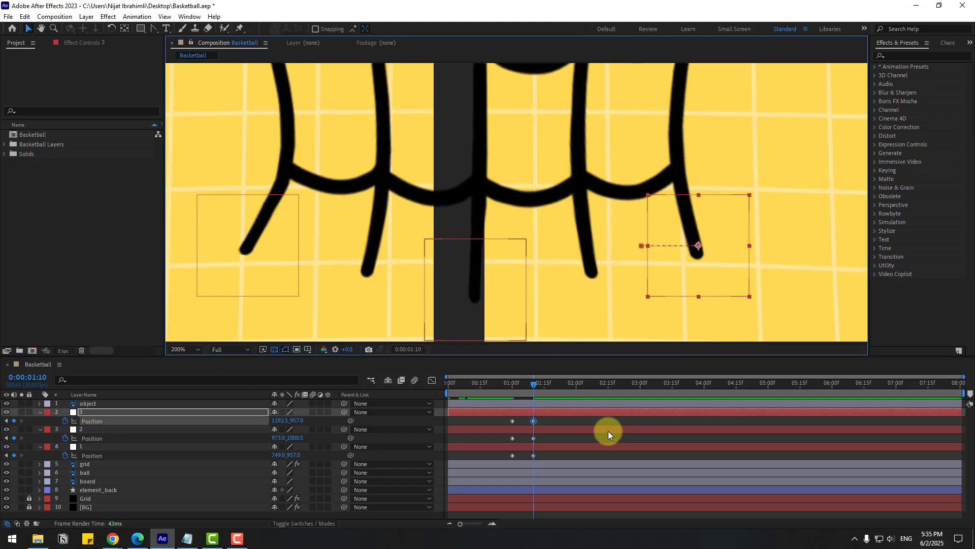
At 1:20 swing null 3 back left, lift null 2, and swing null 1 right then left.
{"action": "key", "text": "shift+Page_Down"}
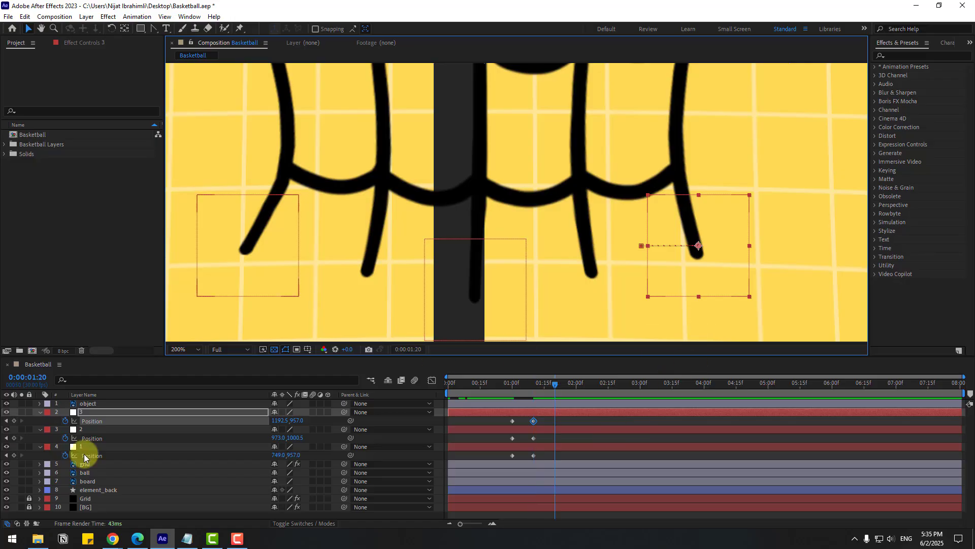
{"action": "left_click_drag", "start_coordinate": [705, 274], "coordinate": [609, 282]}
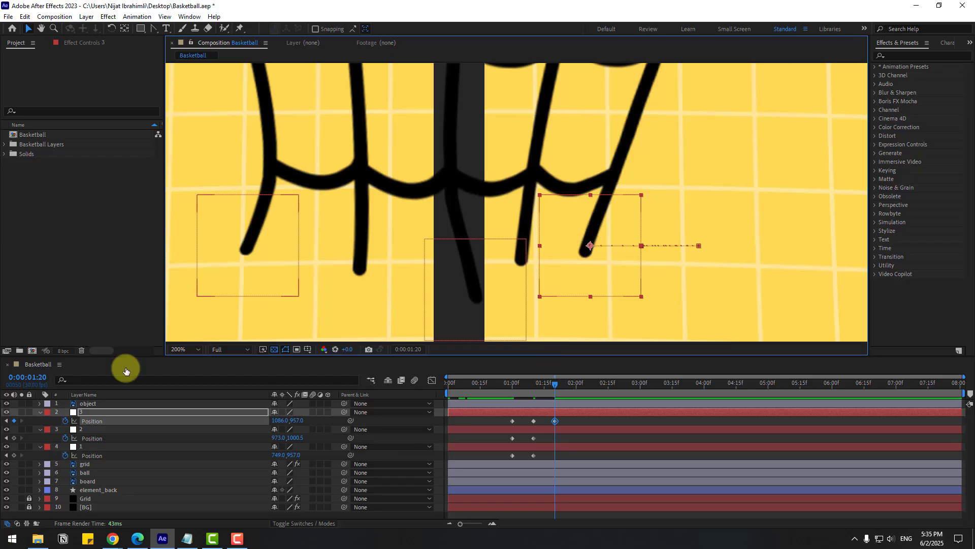
{"action": "left_click", "coordinate": [79, 434]}
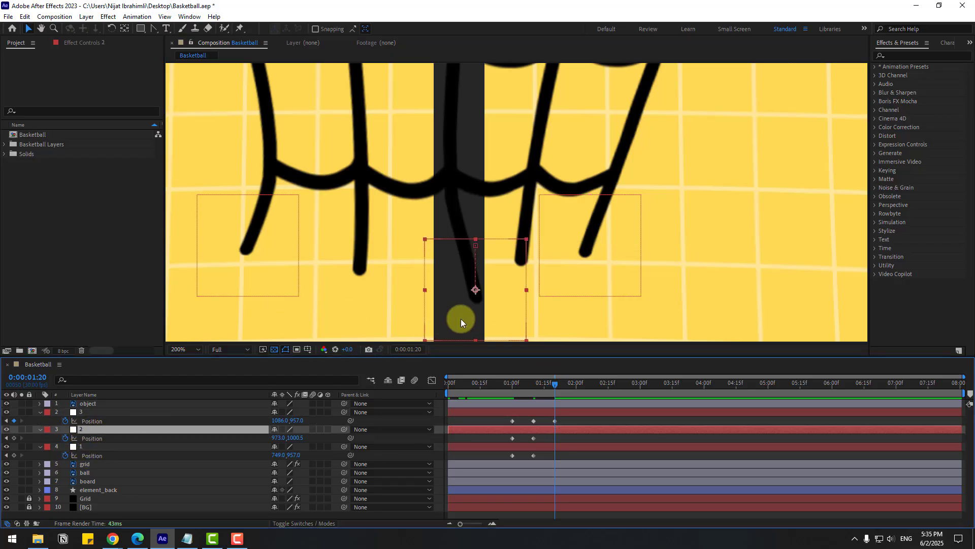
{"action": "left_click_drag", "start_coordinate": [462, 320], "coordinate": [462, 233]}
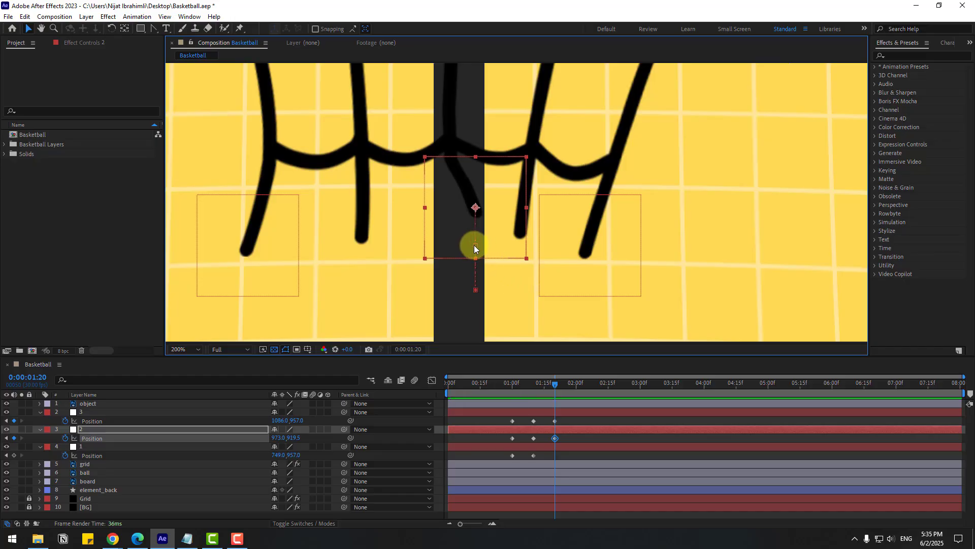
{"action": "left_click", "coordinate": [83, 446]}
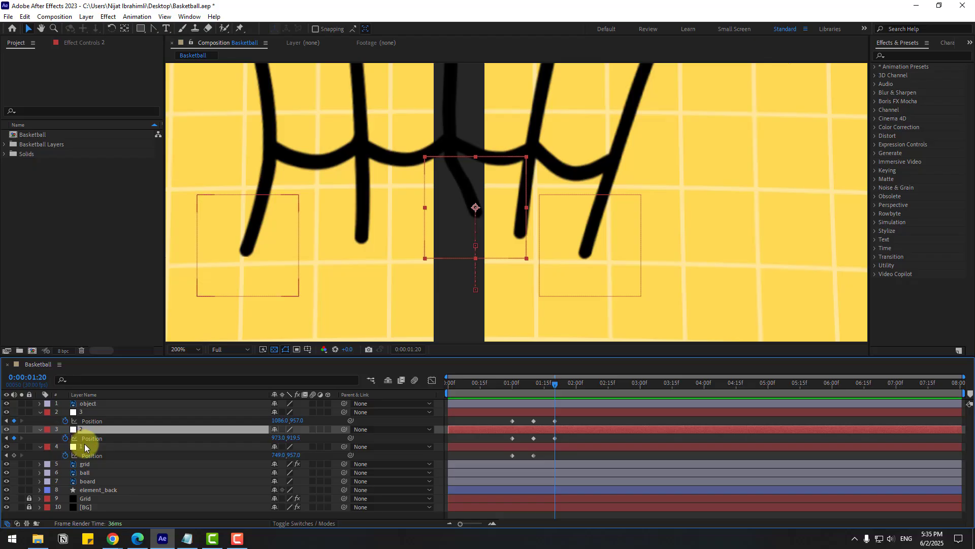
{"action": "left_click_drag", "start_coordinate": [273, 270], "coordinate": [363, 277]}
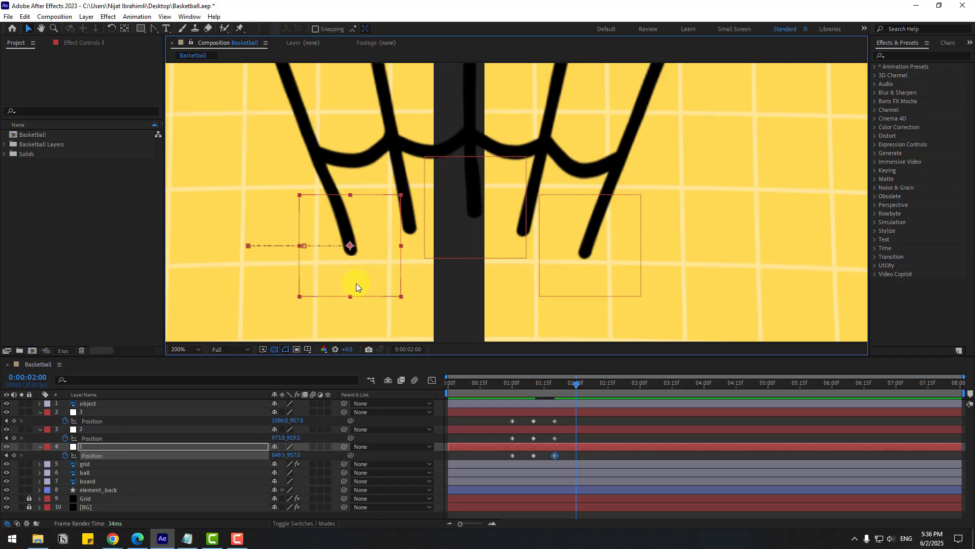
{"action": "left_click_drag", "start_coordinate": [363, 279], "coordinate": [294, 283]}
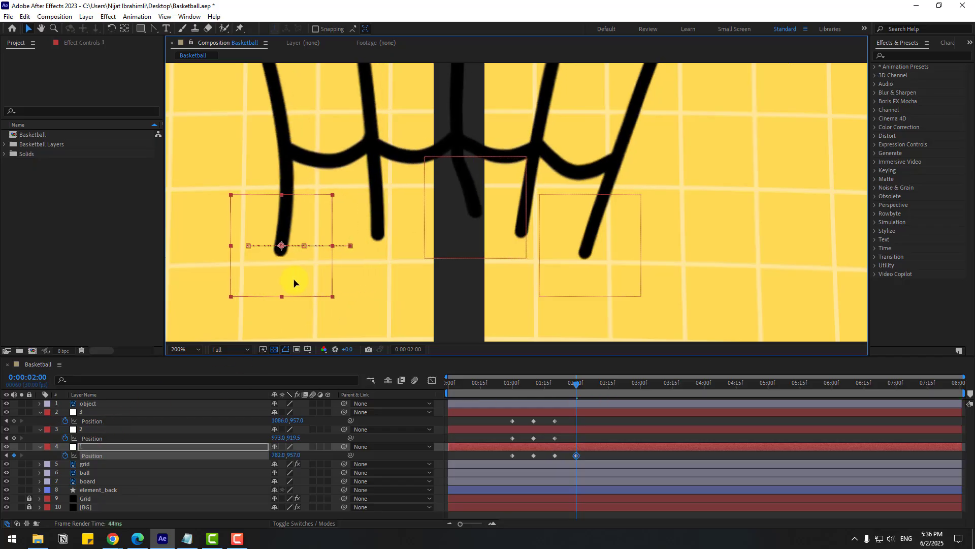
Key null 2 pulled down and null 3 right at 2:00, then null 3 left at 2:10.
{"action": "left_click", "coordinate": [94, 430]}
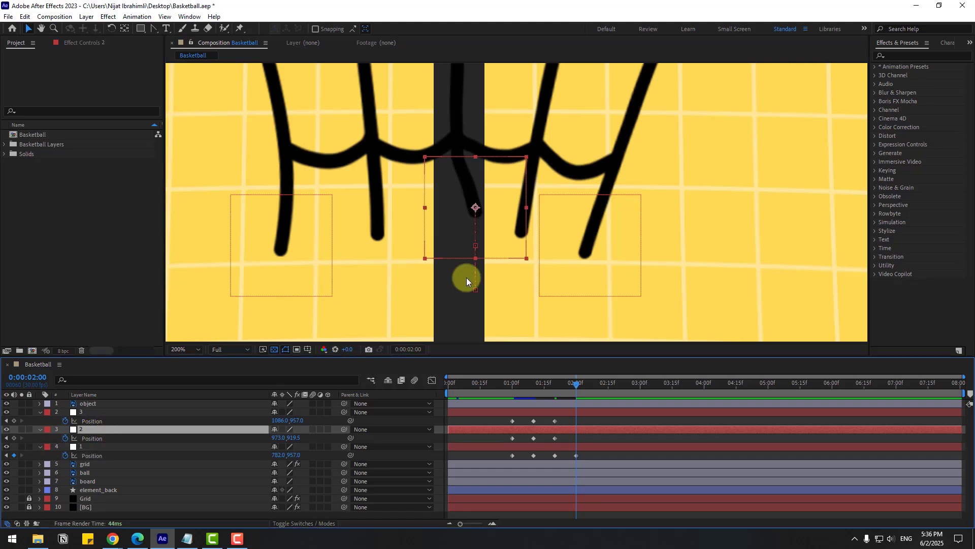
{"action": "left_click", "coordinate": [493, 238]}
{"action": "left_click_drag", "start_coordinate": [492, 260], "coordinate": [497, 283]}
{"action": "key", "text": "Return"}
{"action": "left_click", "coordinate": [85, 413]}
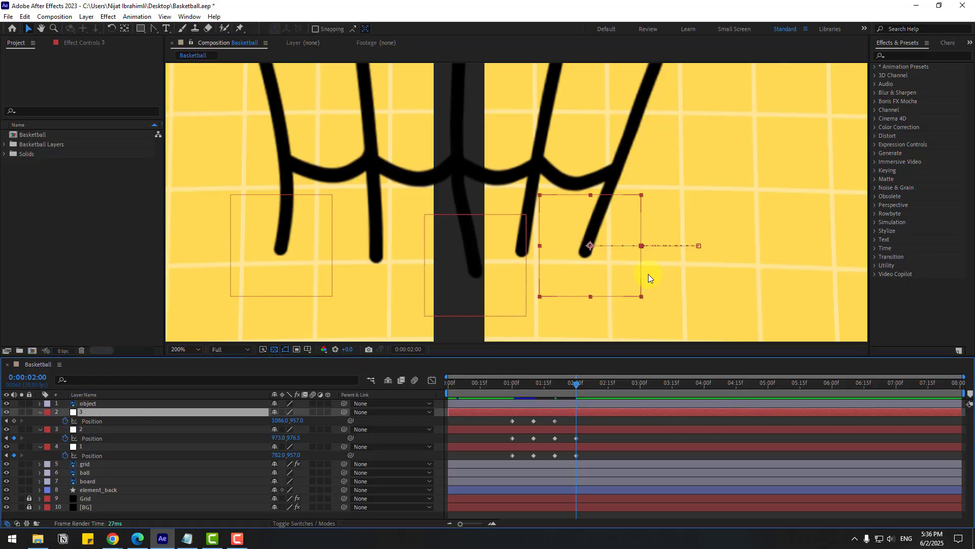
{"action": "left_click_drag", "start_coordinate": [618, 279], "coordinate": [687, 278]}
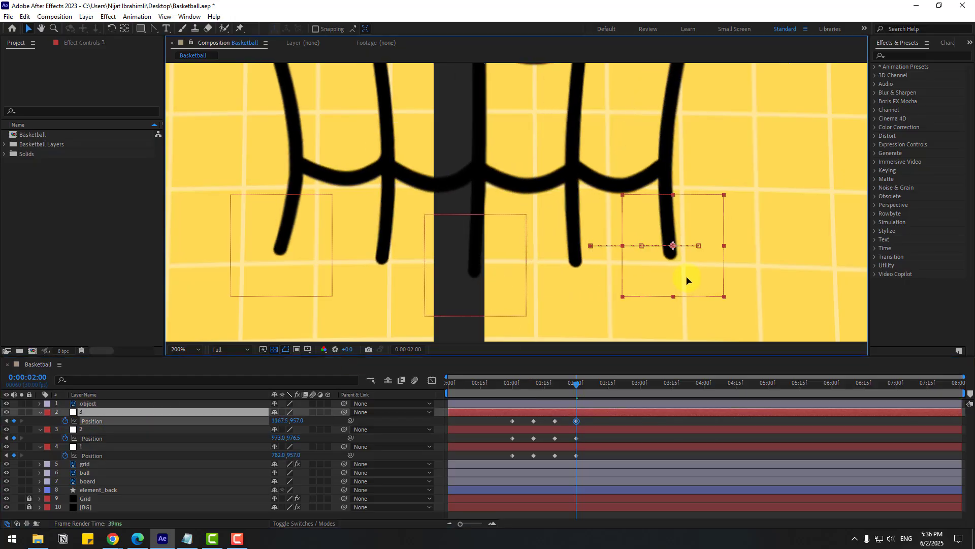
{"action": "left_click", "coordinate": [552, 430]}
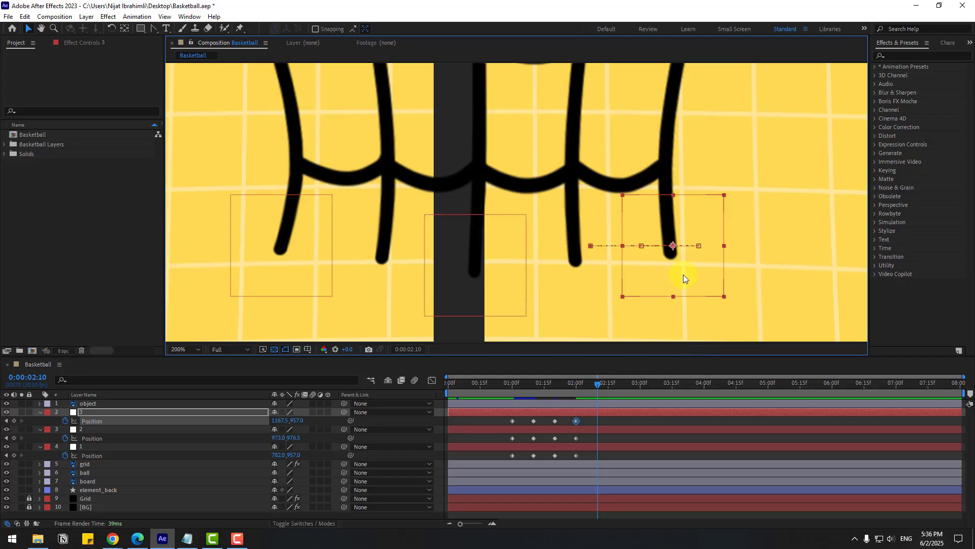
{"action": "left_click_drag", "start_coordinate": [683, 274], "coordinate": [642, 279]}
Swing null 3 right at 2:20, copy its starting keyframe to 3:10, and select all its keys.
{"action": "key", "text": "shift+Page_Down"}
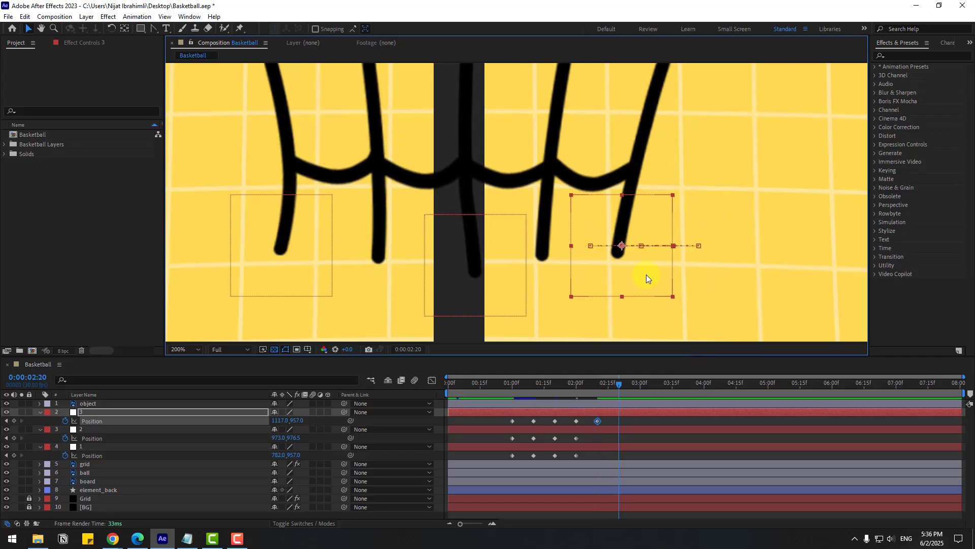
{"action": "left_click_drag", "start_coordinate": [640, 274], "coordinate": [659, 278]}
{"action": "key", "text": "shift+Page_Down"}
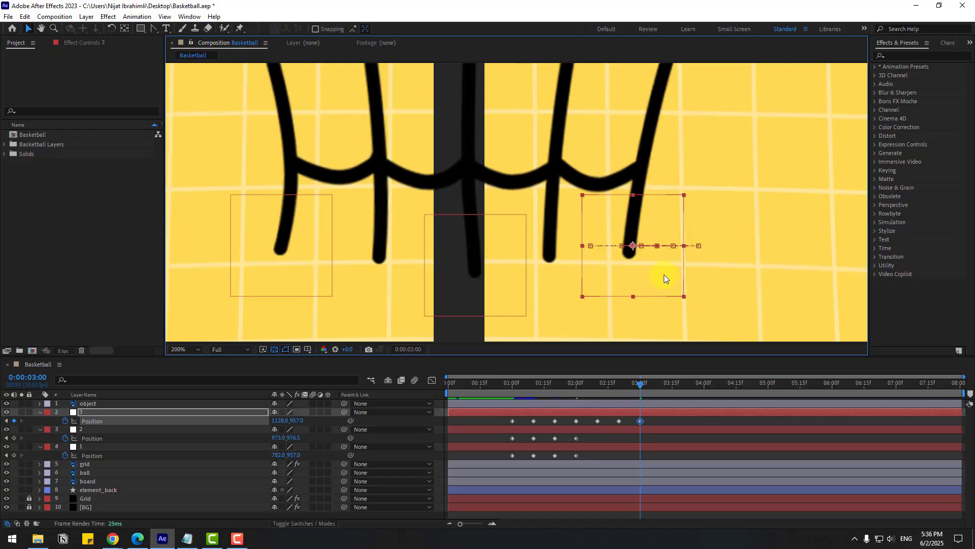
{"action": "key", "text": "space"}
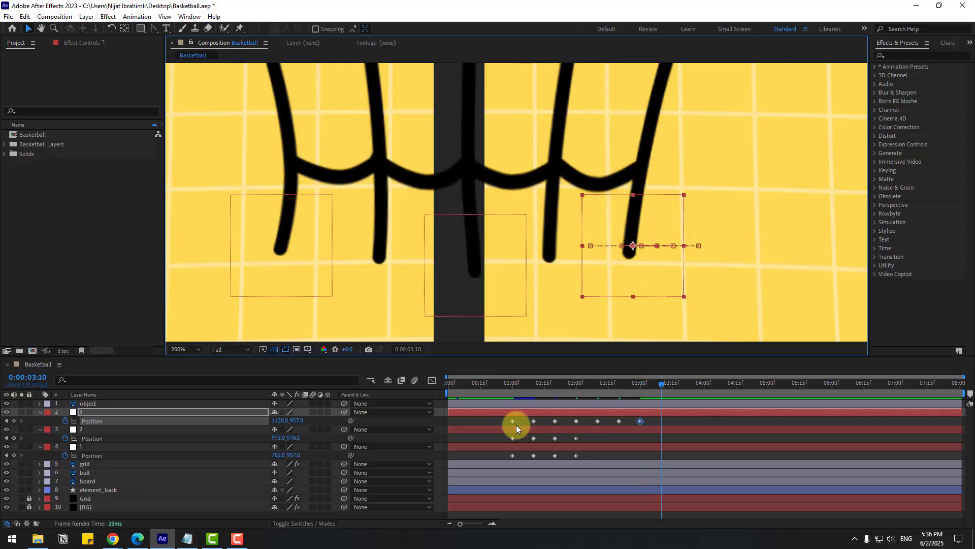
{"action": "left_click_drag", "start_coordinate": [522, 418], "coordinate": [508, 425]}
{"action": "key", "text": "ctrl+c"}
{"action": "key", "text": "ctrl+v"}
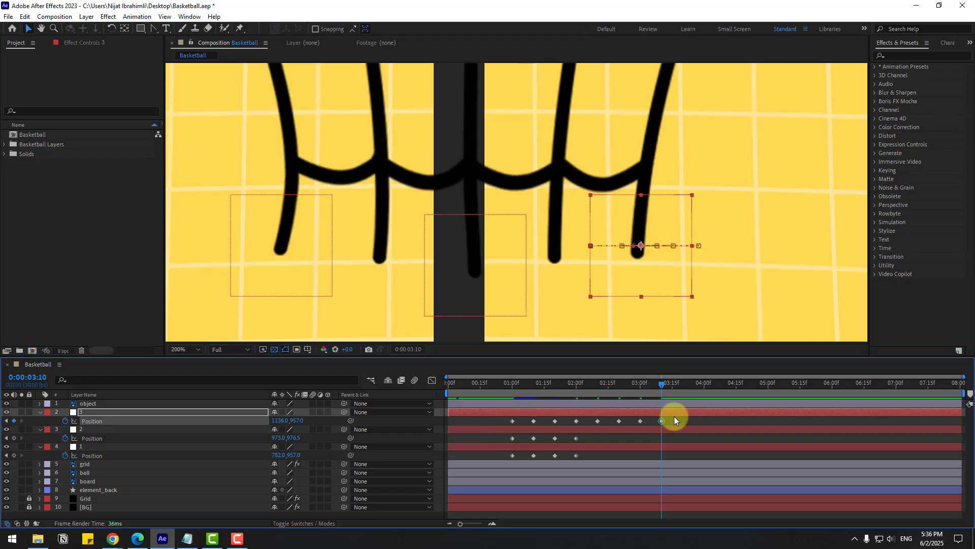
{"action": "left_click_drag", "start_coordinate": [674, 418], "coordinate": [511, 420]}
Apply Easy Ease to null 3's Position keyframes and preview the swing.
{"action": "right_click", "coordinate": [513, 420]}
{"action": "mouse_move", "coordinate": [558, 411]}
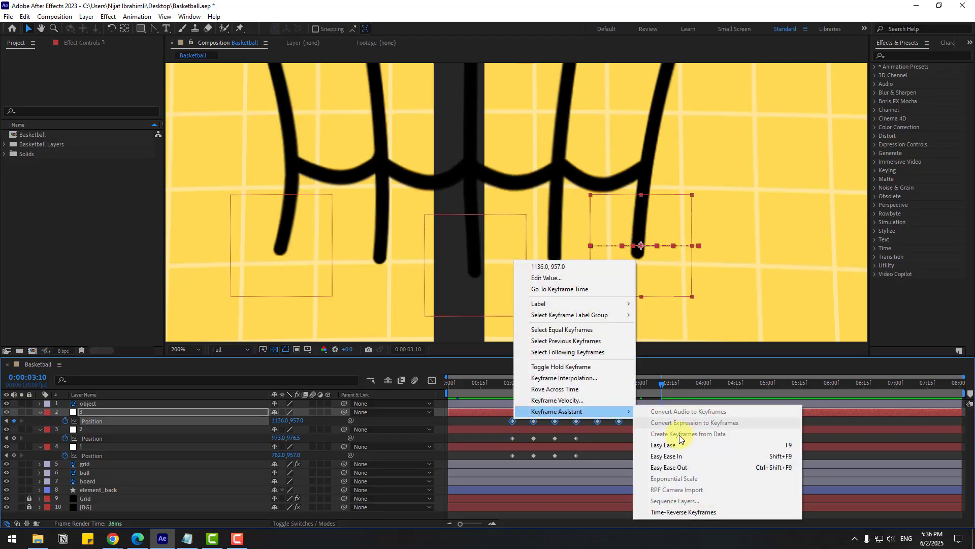
{"action": "left_click", "coordinate": [666, 446]}
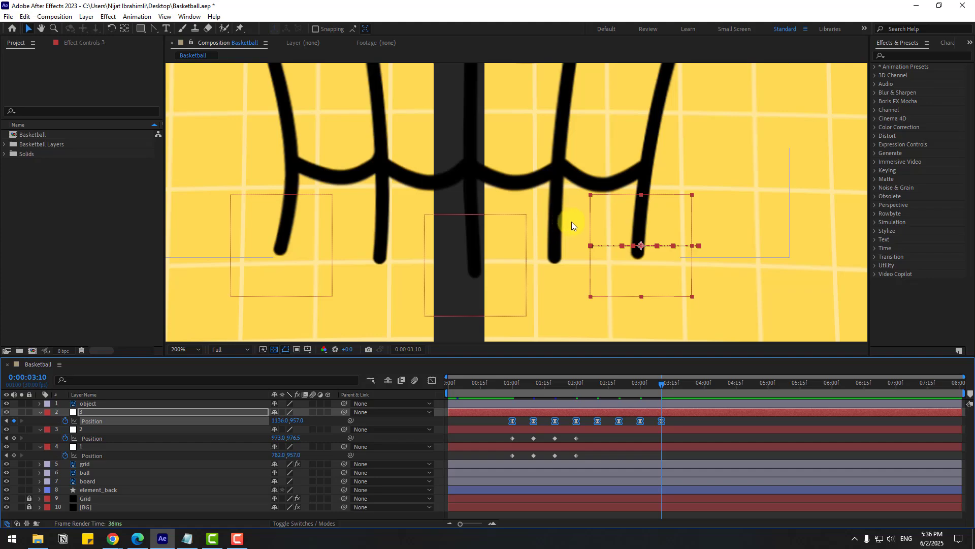
{"action": "key", "text": "space"}
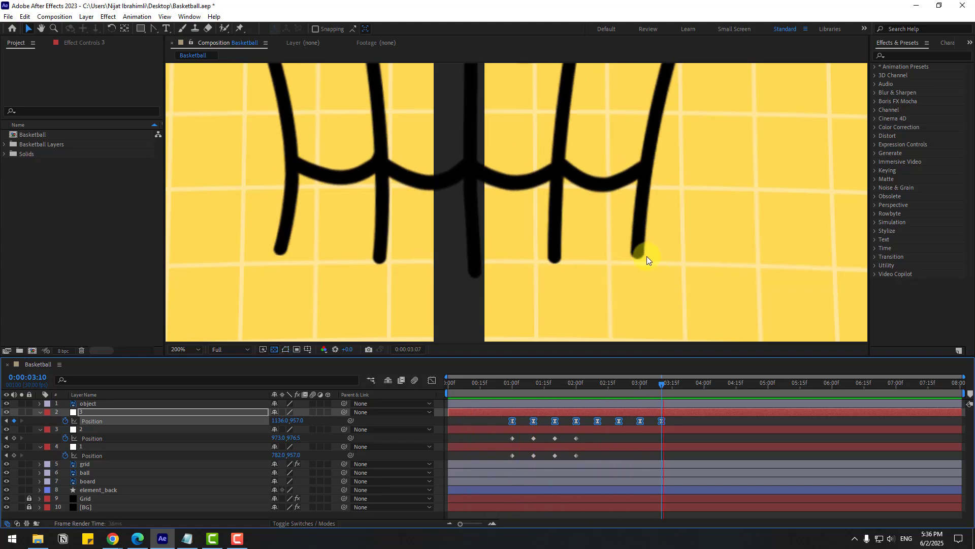
{"action": "left_click", "coordinate": [643, 387]}
Key null 2 raised at 2:10 and paste its resting position as a keyframe at 3:10.
{"action": "left_click", "coordinate": [77, 429]}
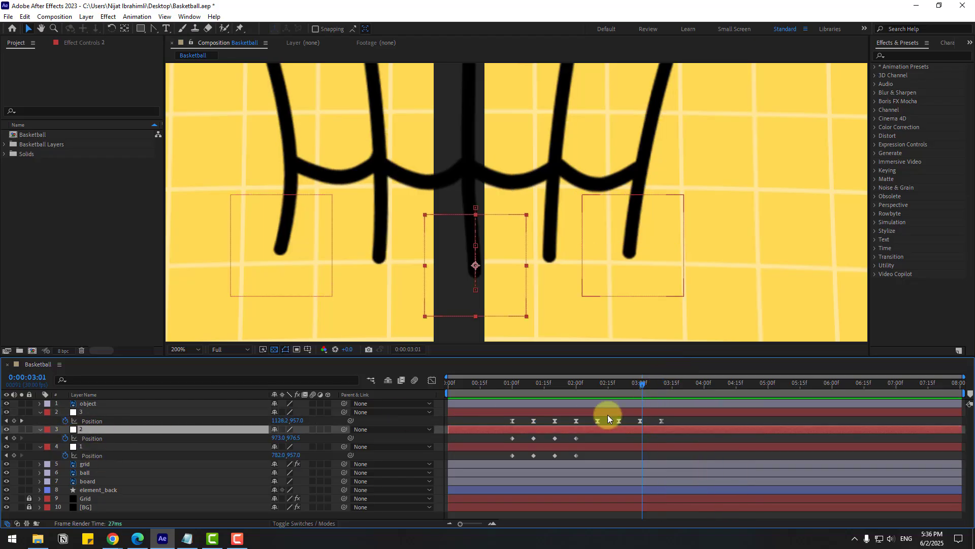
{"action": "left_click", "coordinate": [575, 384]}
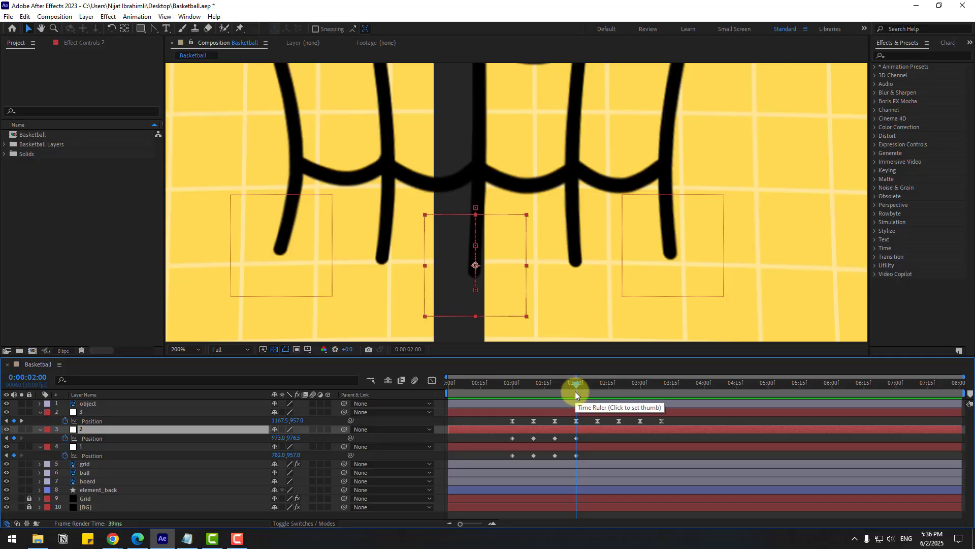
{"action": "left_click_drag", "start_coordinate": [551, 386], "coordinate": [569, 388]}
{"action": "key", "text": "space"}
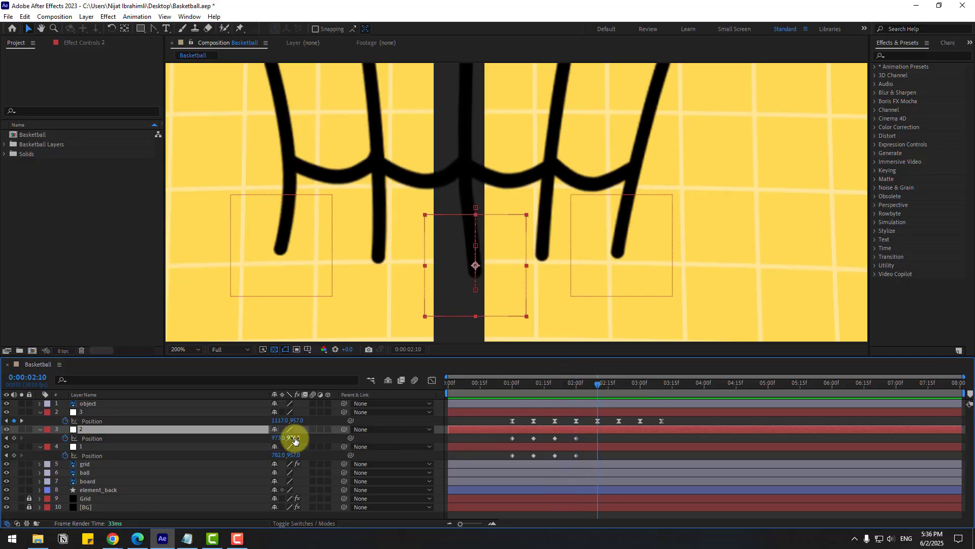
{"action": "mouse_move", "coordinate": [294, 440]}
{"action": "left_mouse_down"}
{"action": "mouse_move", "coordinate": [279, 435]}
{"action": "mouse_move", "coordinate": [309, 436]}
{"action": "mouse_move", "coordinate": [288, 442]}
{"action": "left_mouse_up"}
{"action": "key", "text": "shift+Page_Down"}
{"action": "key", "text": "shift+Page_Down"}
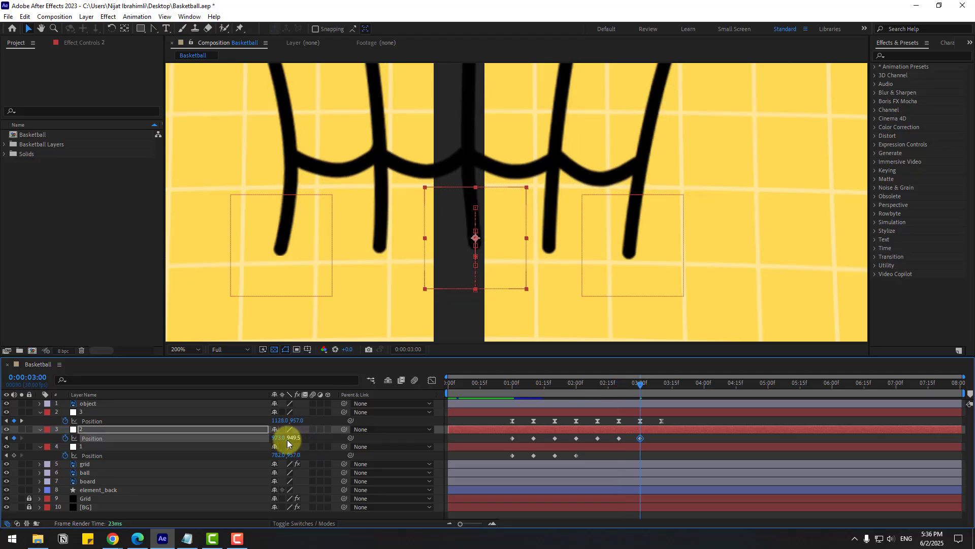
{"action": "key", "text": "shift+Page_Down"}
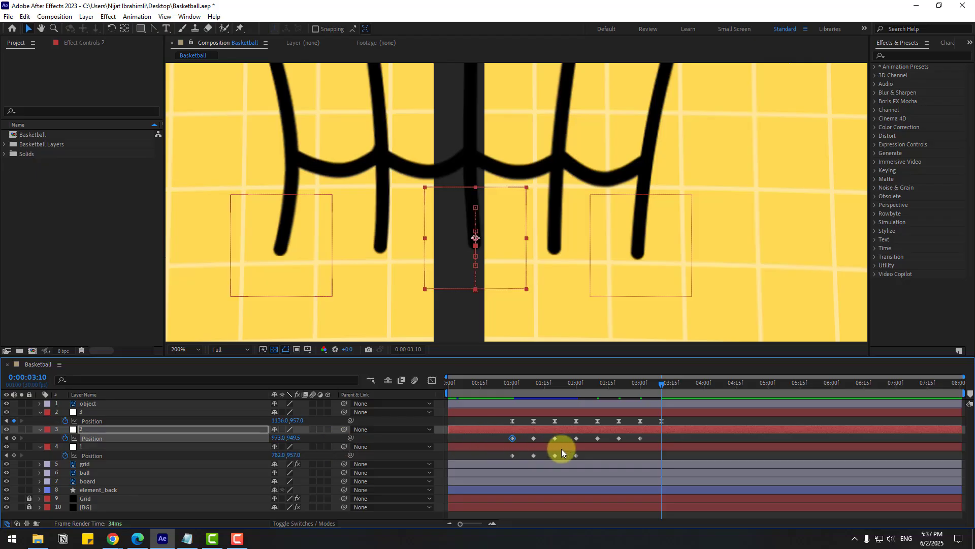
{"action": "key", "text": "ctrl+v"}
Apply Easy Ease to all eight of layer 2's Position keyframes and preview.
{"action": "left_click_drag", "start_coordinate": [666, 443], "coordinate": [496, 441]}
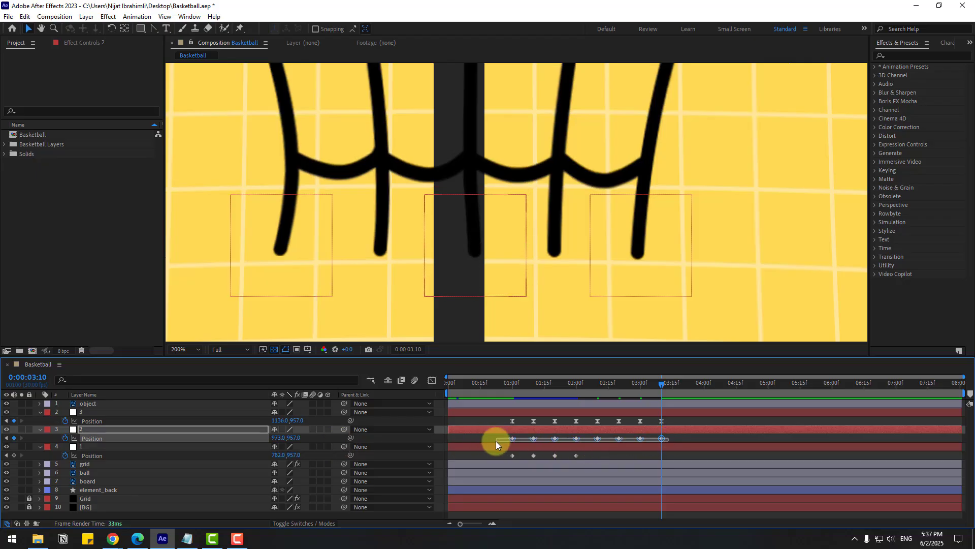
{"action": "right_click", "coordinate": [512, 438]}
{"action": "mouse_move", "coordinate": [559, 431]}
{"action": "left_click", "coordinate": [667, 463]}
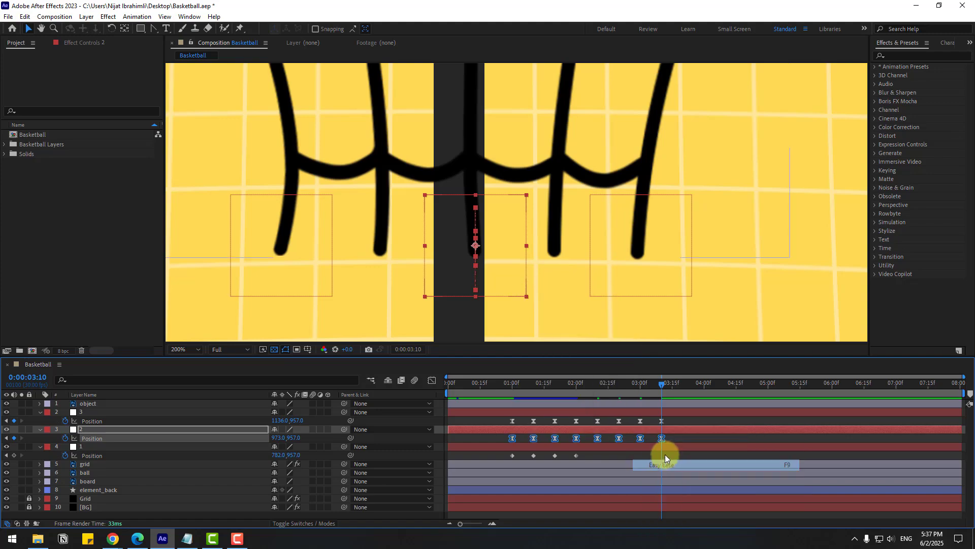
{"action": "key", "text": "space"}
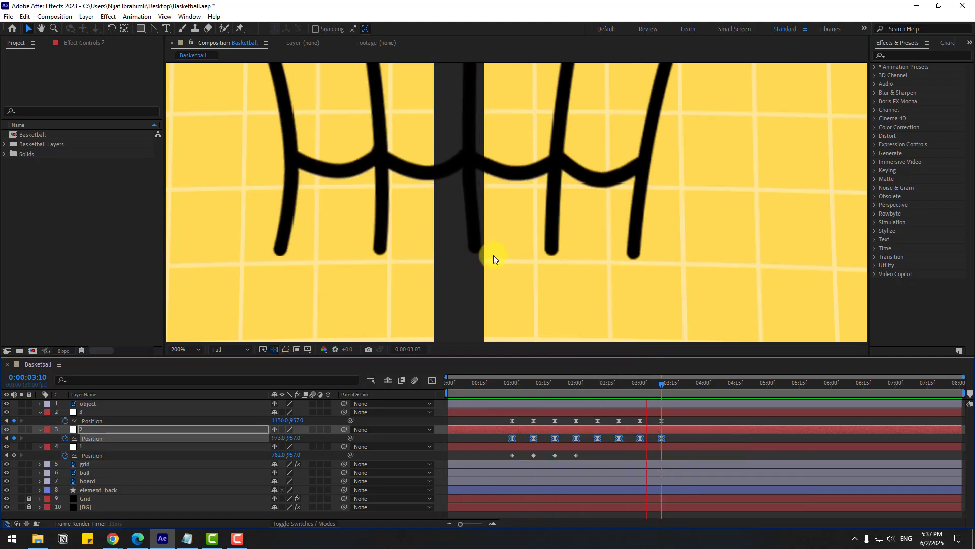
{"action": "key", "text": "space"}
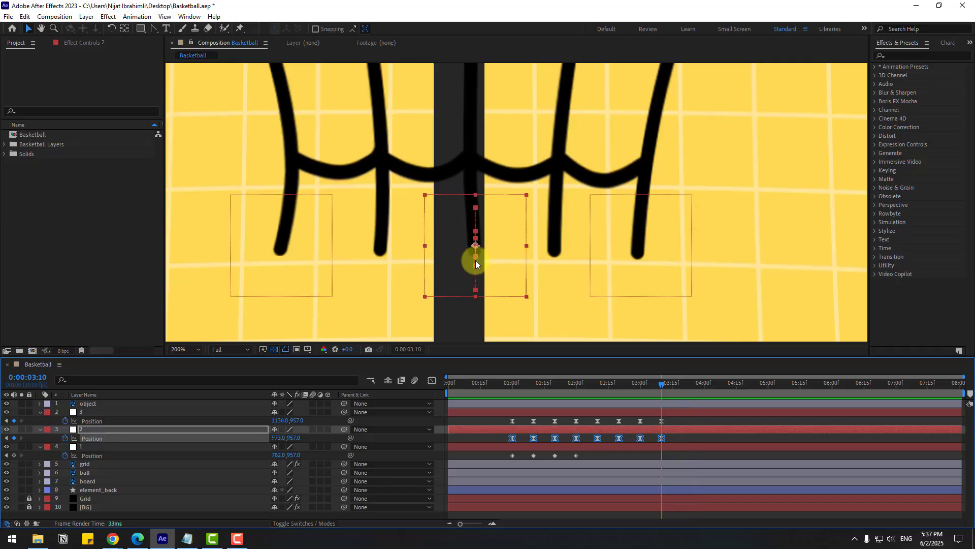
Key layer 1's Position moved right at 2:10.
{"action": "left_click", "coordinate": [80, 451]}
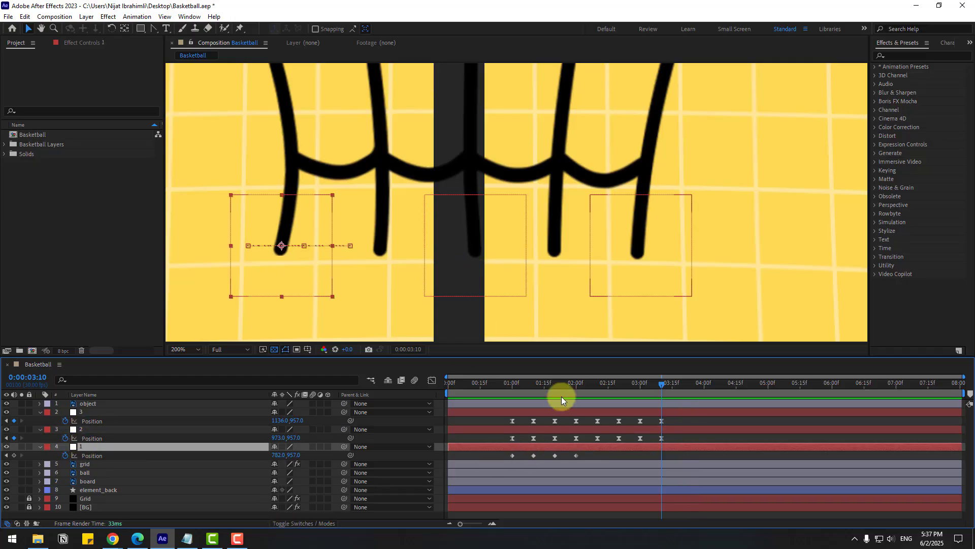
{"action": "left_click_drag", "start_coordinate": [564, 386], "coordinate": [575, 387]}
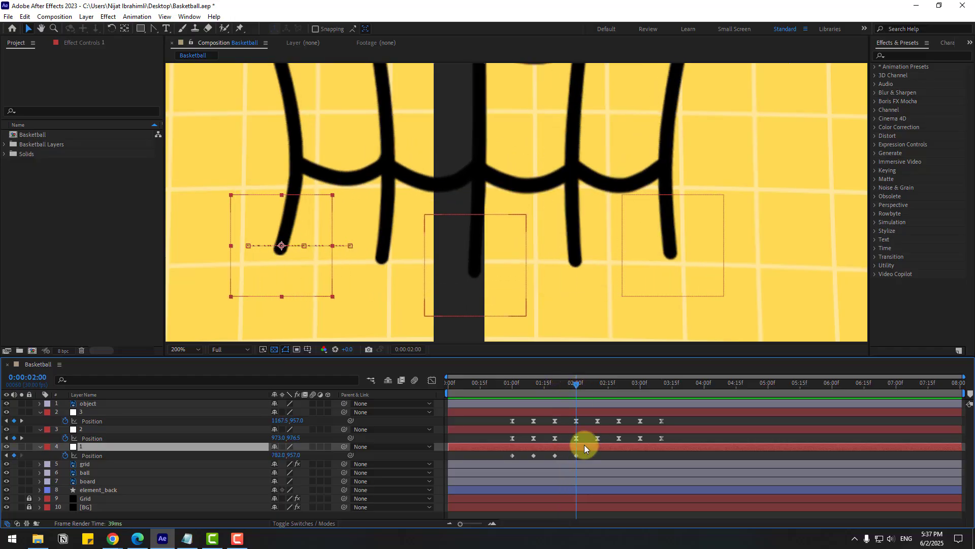
{"action": "key", "text": "k"}
{"action": "mouse_move", "coordinate": [275, 456]}
{"action": "left_mouse_down"}
{"action": "mouse_move", "coordinate": [302, 459]}
{"action": "mouse_move", "coordinate": [263, 452]}
{"action": "mouse_move", "coordinate": [285, 457]}
{"action": "left_mouse_up"}
{"action": "key", "text": "k"}
{"action": "key", "text": "k"}
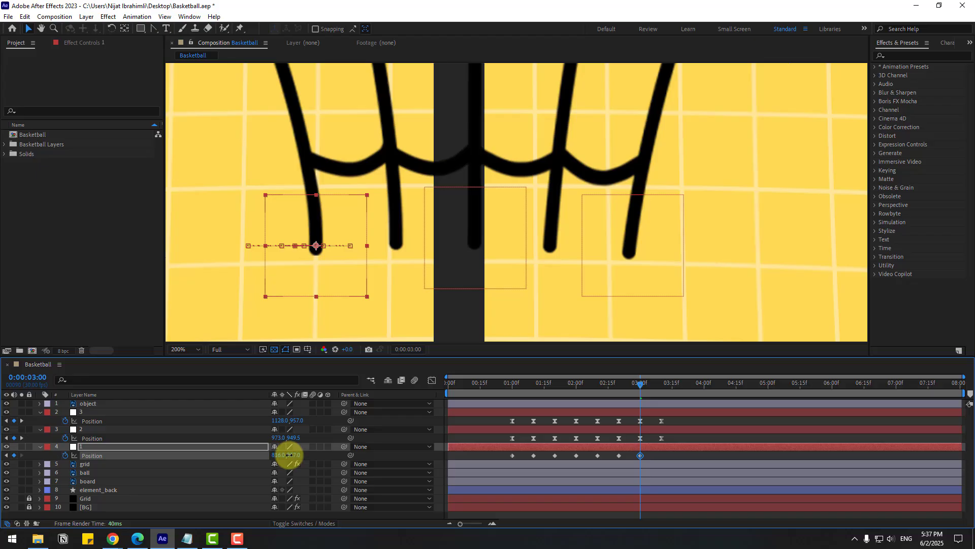
{"action": "key", "text": "k"}
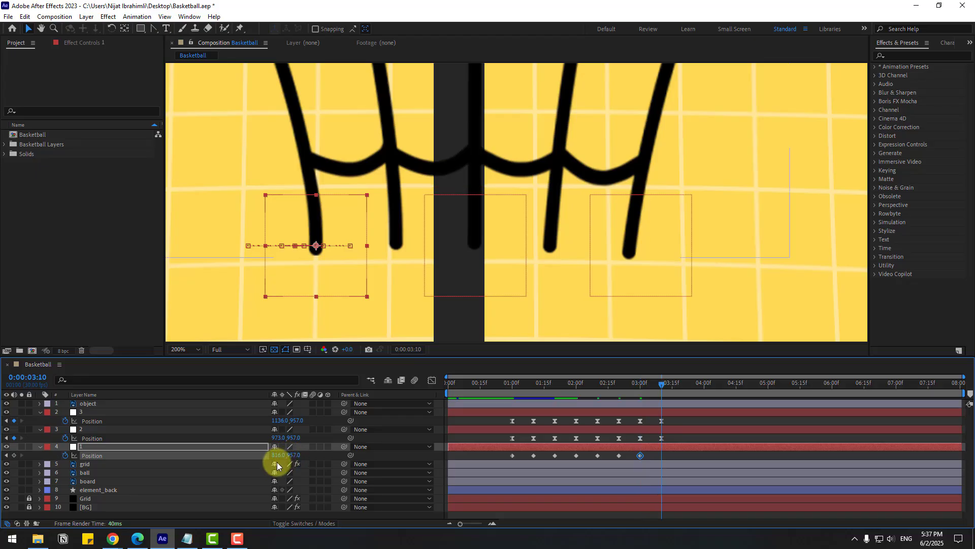
Shift layer 1's keyframes one step later, apply Easy Ease, and preview.
{"action": "left_click_drag", "start_coordinate": [508, 462], "coordinate": [667, 455]}
{"action": "right_click", "coordinate": [512, 455]}
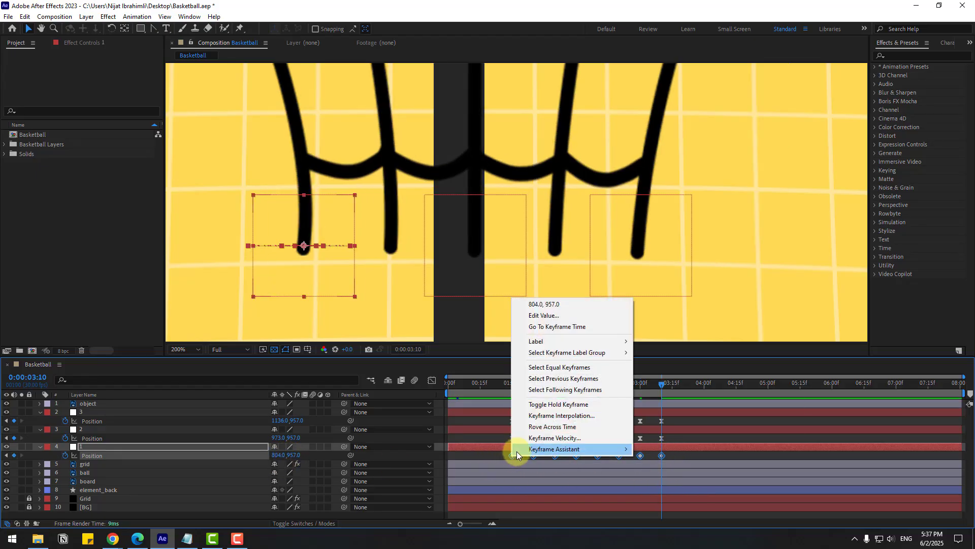
{"action": "mouse_move", "coordinate": [518, 448]}
{"action": "left_click", "coordinate": [659, 385]}
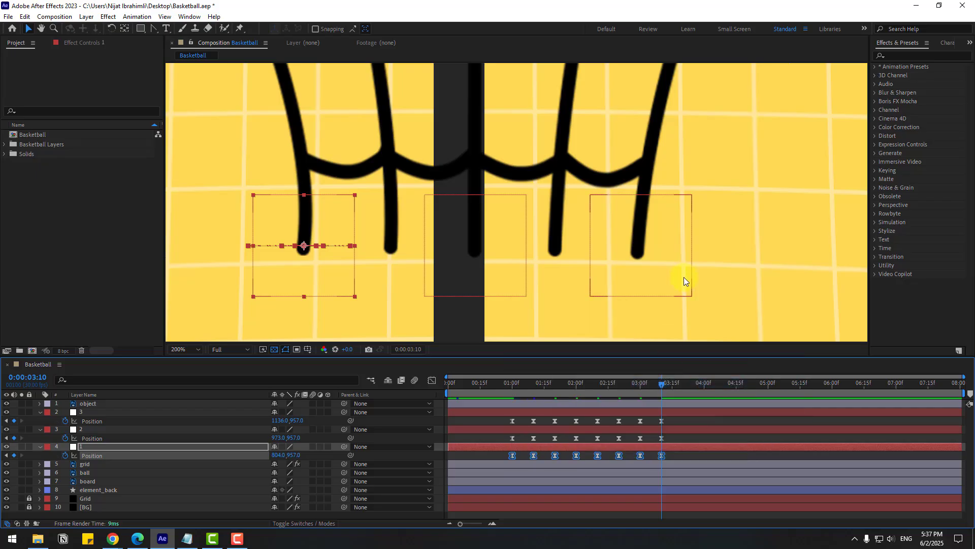
{"action": "key", "text": "space"}
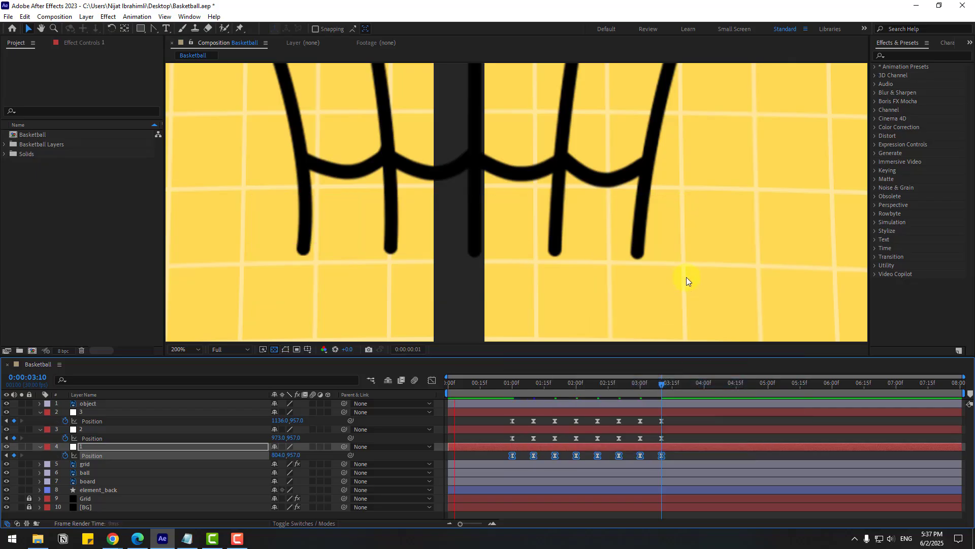
Solo the grid net layer and preview its motion alone.
{"action": "left_click", "coordinate": [516, 387]}
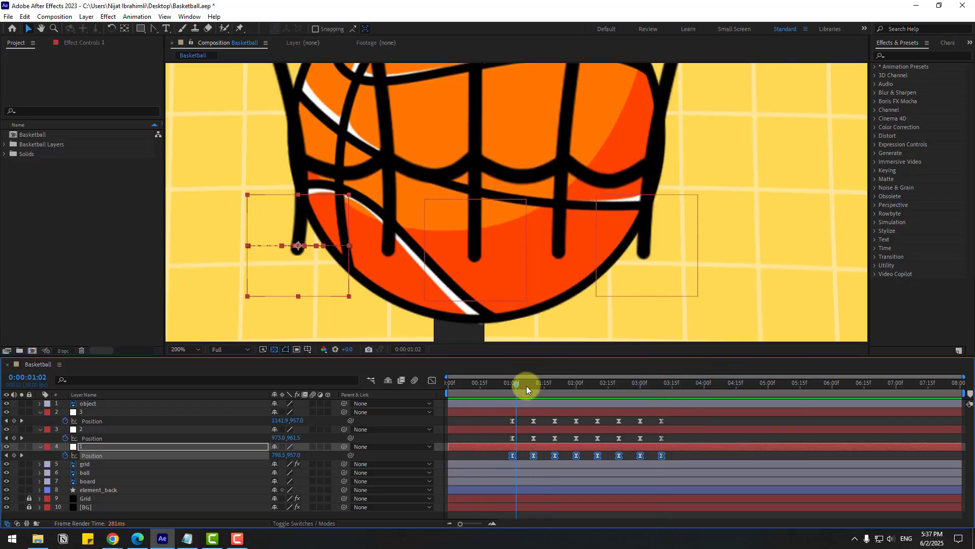
{"action": "left_click", "coordinate": [87, 466]}
{"action": "left_click", "coordinate": [11, 466]}
{"action": "left_click", "coordinate": [21, 464]}
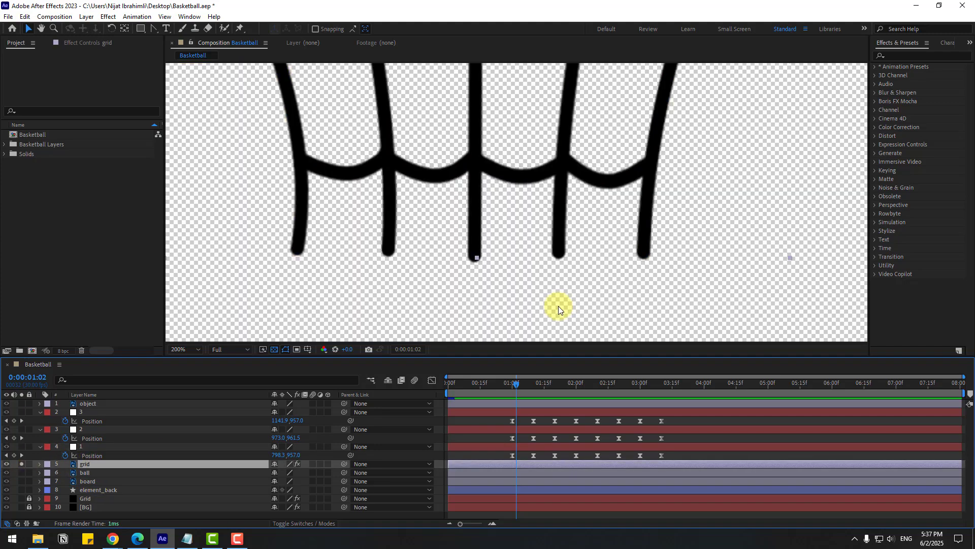
{"action": "key", "text": "space"}
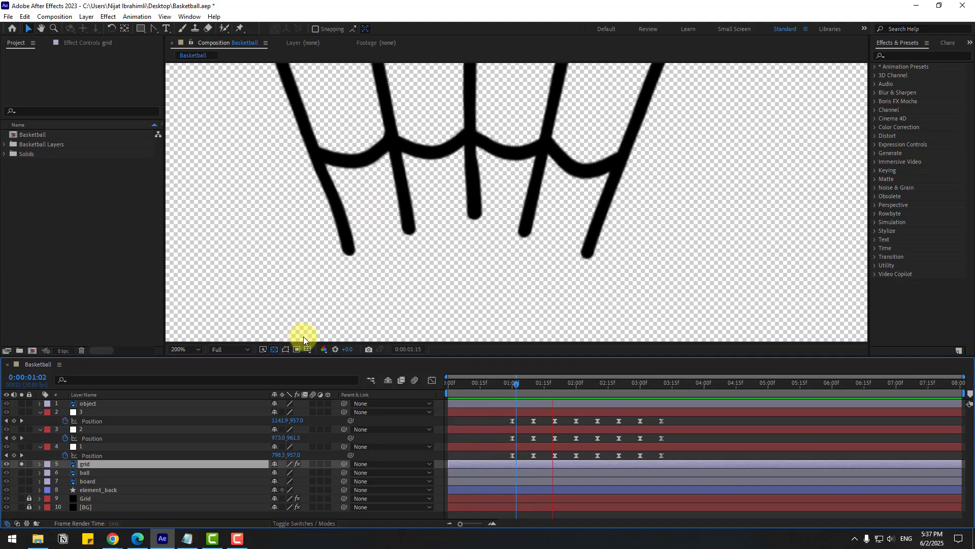
{"action": "left_click", "coordinate": [531, 384]}
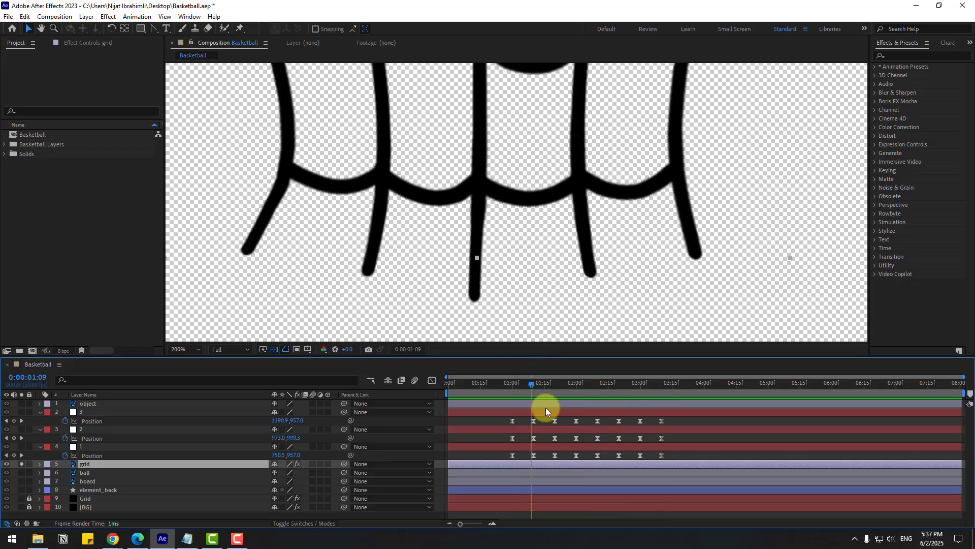
Slide layer 2's Position keyframes slightly later and layer 1's later still, then preview.
{"action": "left_click_drag", "start_coordinate": [661, 438], "coordinate": [613, 438]}
{"action": "left_click_drag", "start_coordinate": [511, 431], "coordinate": [459, 443]}
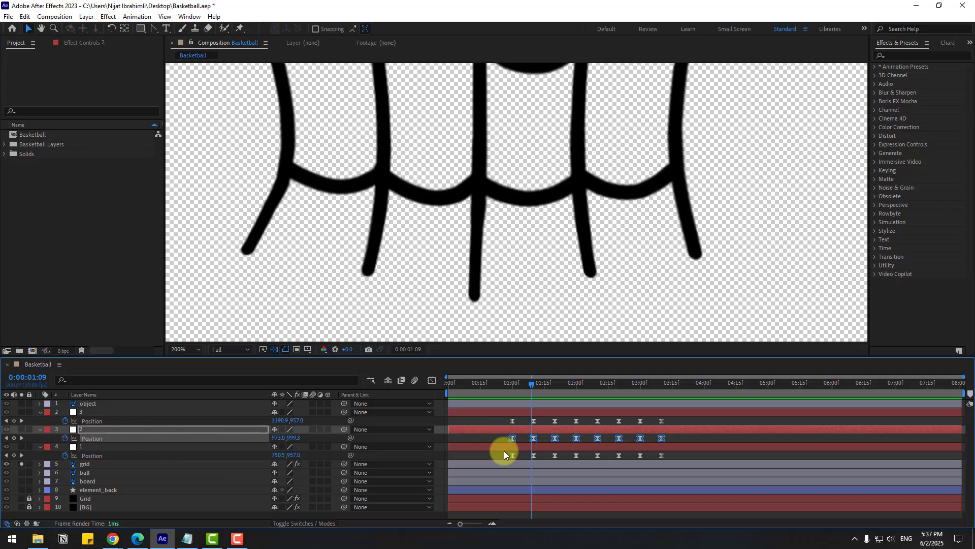
{"action": "left_click_drag", "start_coordinate": [531, 440], "coordinate": [541, 440]}
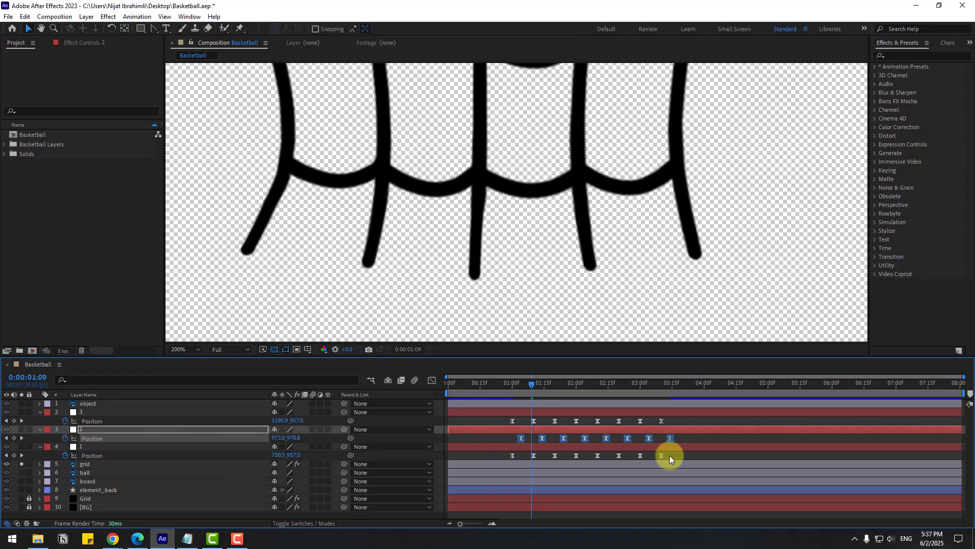
{"action": "left_click_drag", "start_coordinate": [671, 454], "coordinate": [529, 455]}
{"action": "key", "text": "space"}
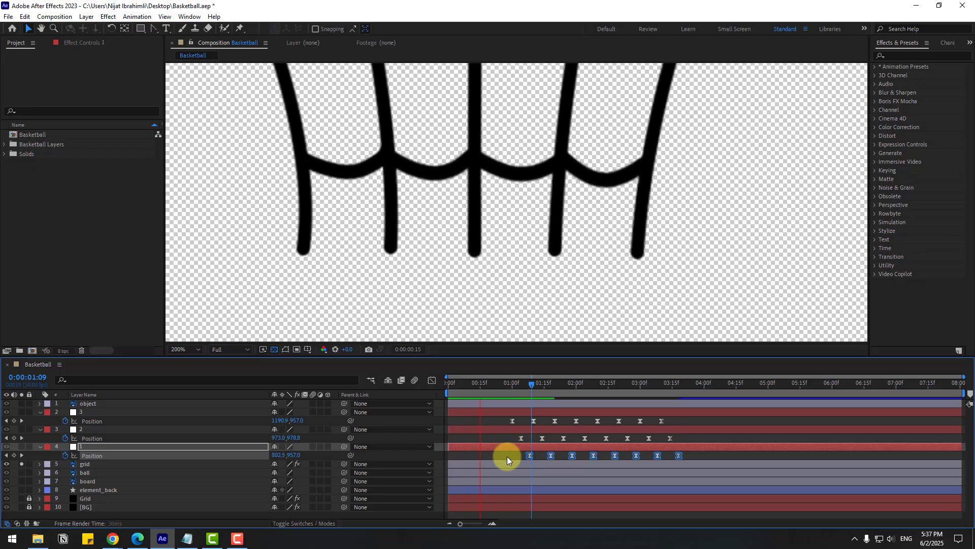
Turn off solo on the grid layer and preview the full basketball scene behind the net.
{"action": "scroll", "coordinate": [574, 262], "scroll_direction": "down", "scroll_amount": 2}
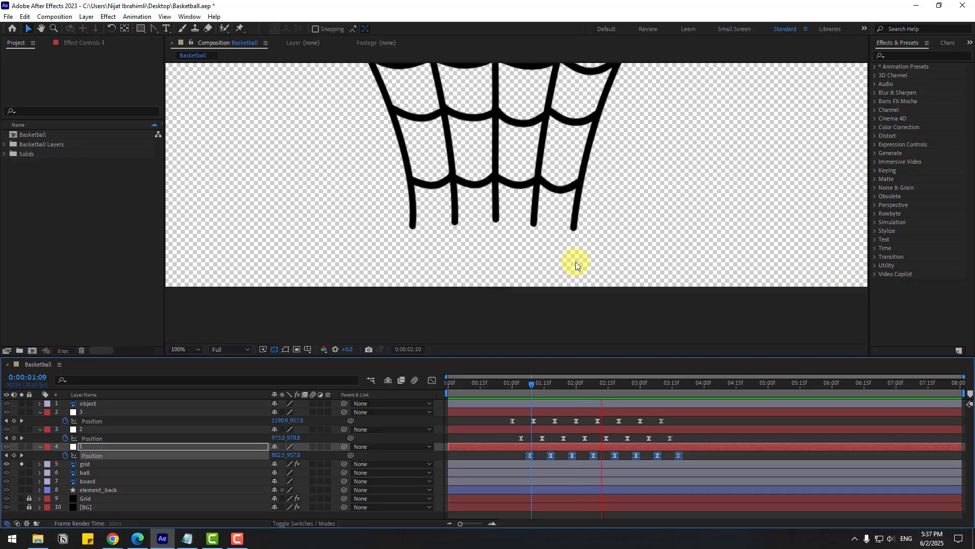
{"action": "key", "text": "space"}
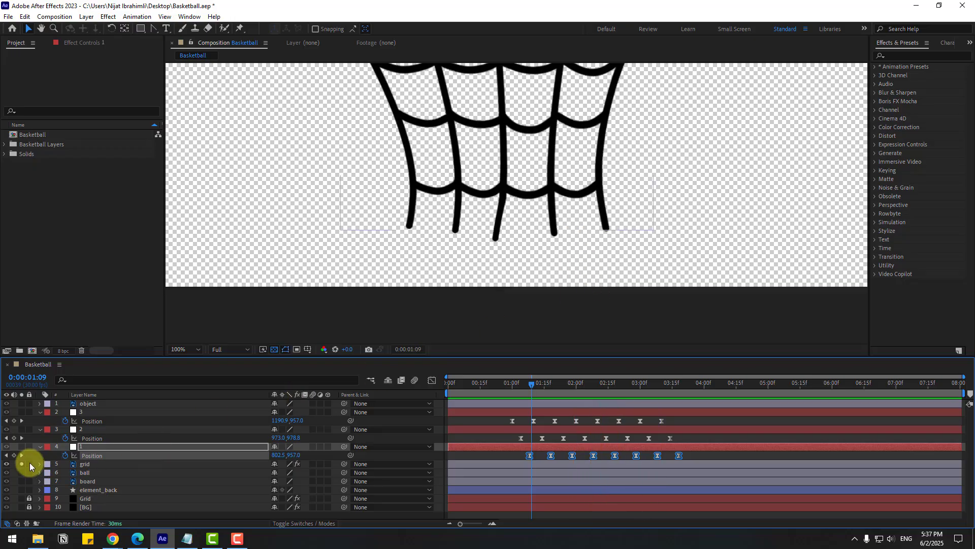
{"action": "left_click", "coordinate": [21, 463]}
{"action": "scroll", "coordinate": [658, 199], "scroll_direction": "down", "scroll_amount": 1}
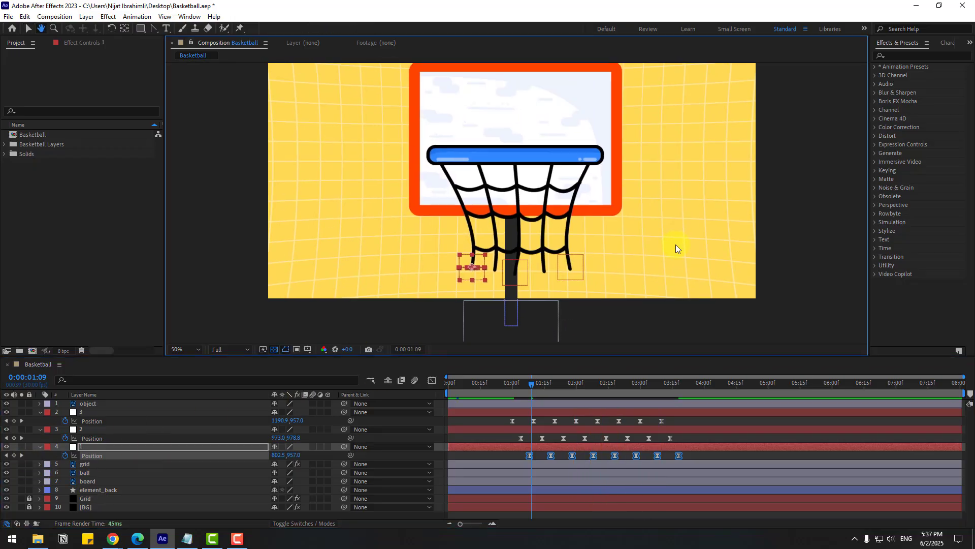
{"action": "key", "text": "space"}
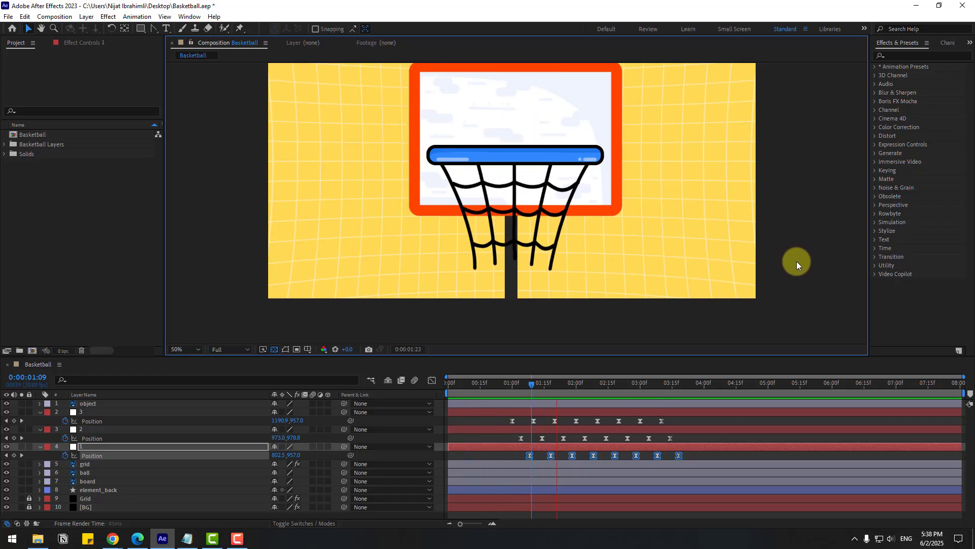
Shift all three nulls' Position keyframes slightly earlier, then preview the new timing from 1:00.
{"action": "left_click_drag", "start_coordinate": [696, 420], "coordinate": [503, 465]}
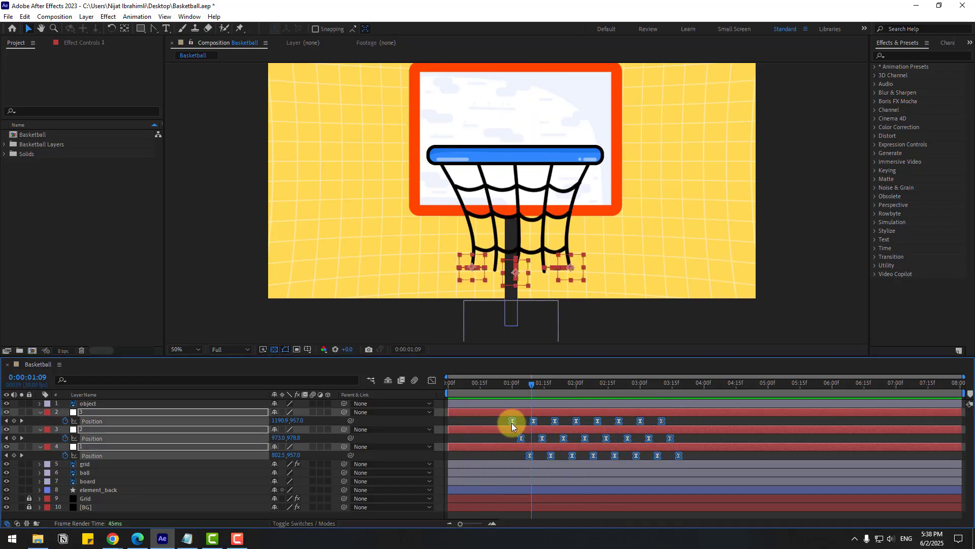
{"action": "left_click_drag", "start_coordinate": [512, 422], "coordinate": [504, 422]}
{"action": "left_click_drag", "start_coordinate": [485, 380], "coordinate": [513, 383]}
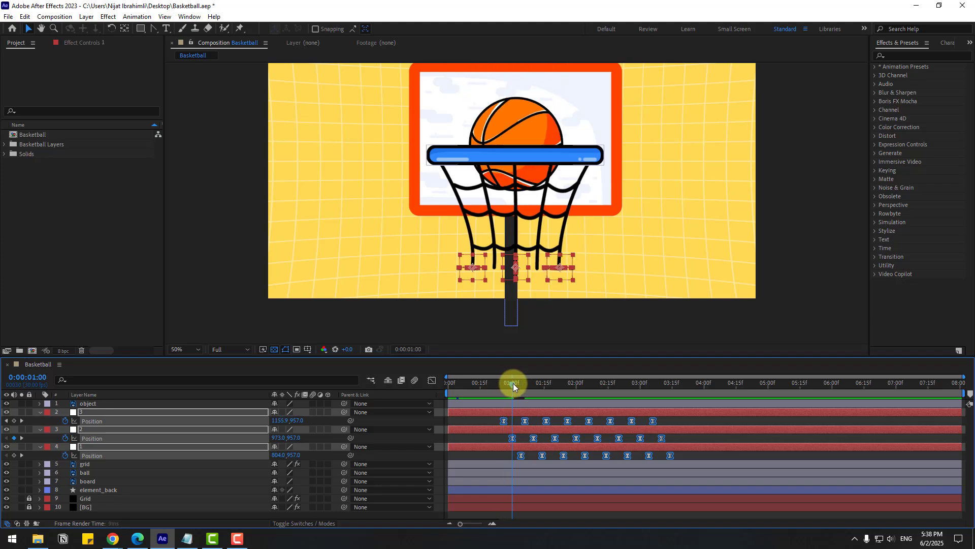
{"action": "key", "text": "space"}
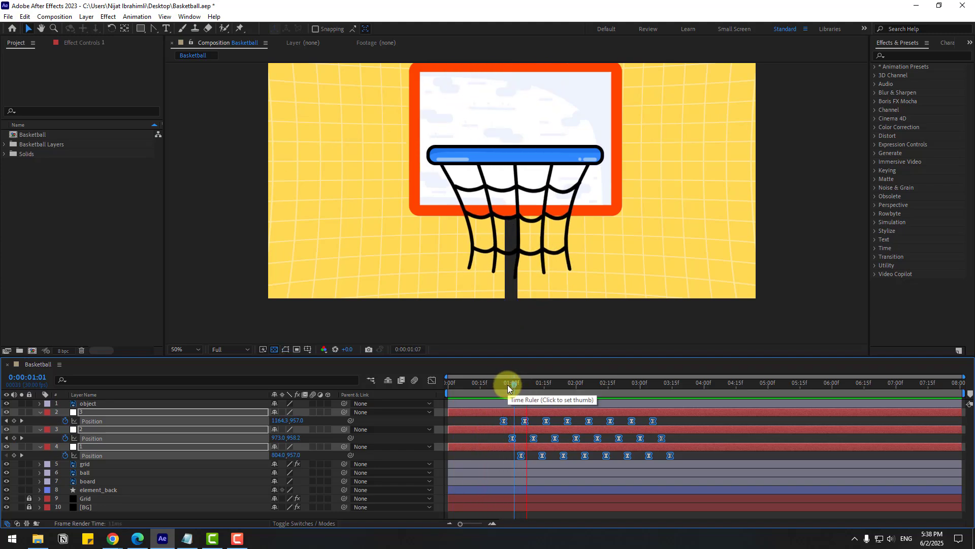
{"action": "scroll", "coordinate": [571, 291], "scroll_direction": "down", "scroll_amount": 1}
{"action": "scroll", "coordinate": [571, 291], "scroll_direction": "up", "scroll_amount": 1}
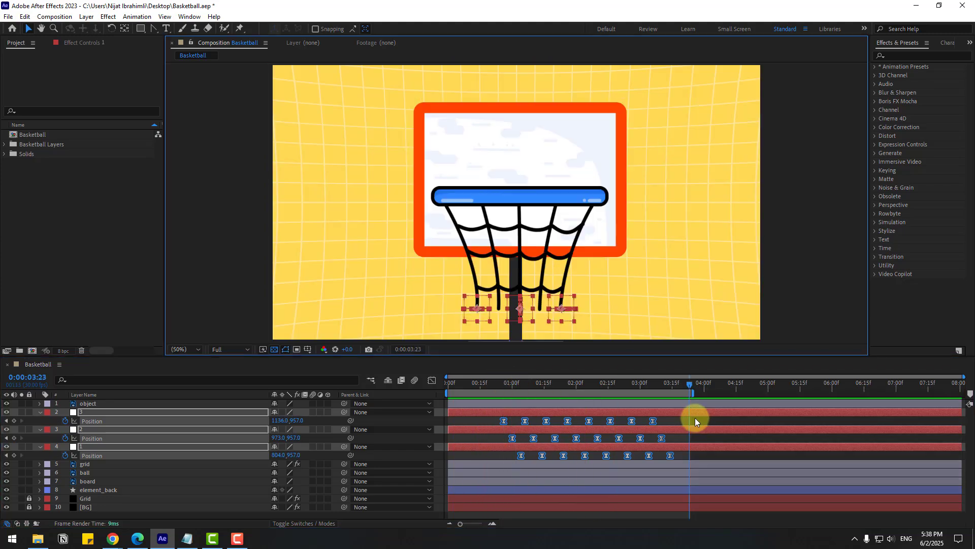